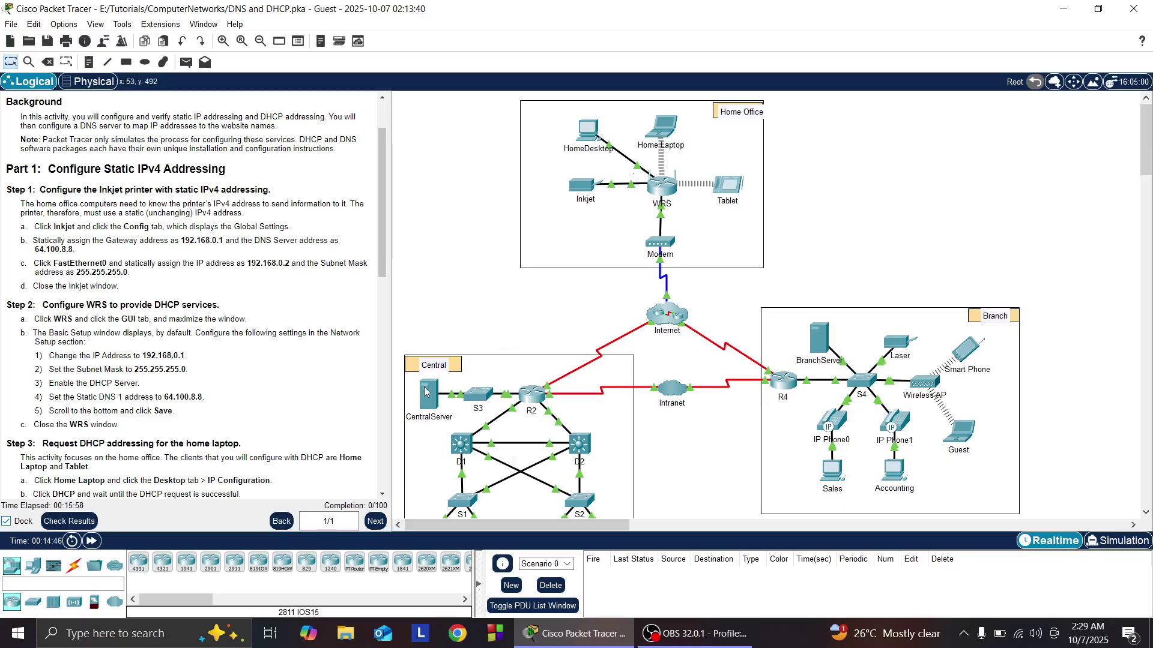
mouse_move(427, 395)
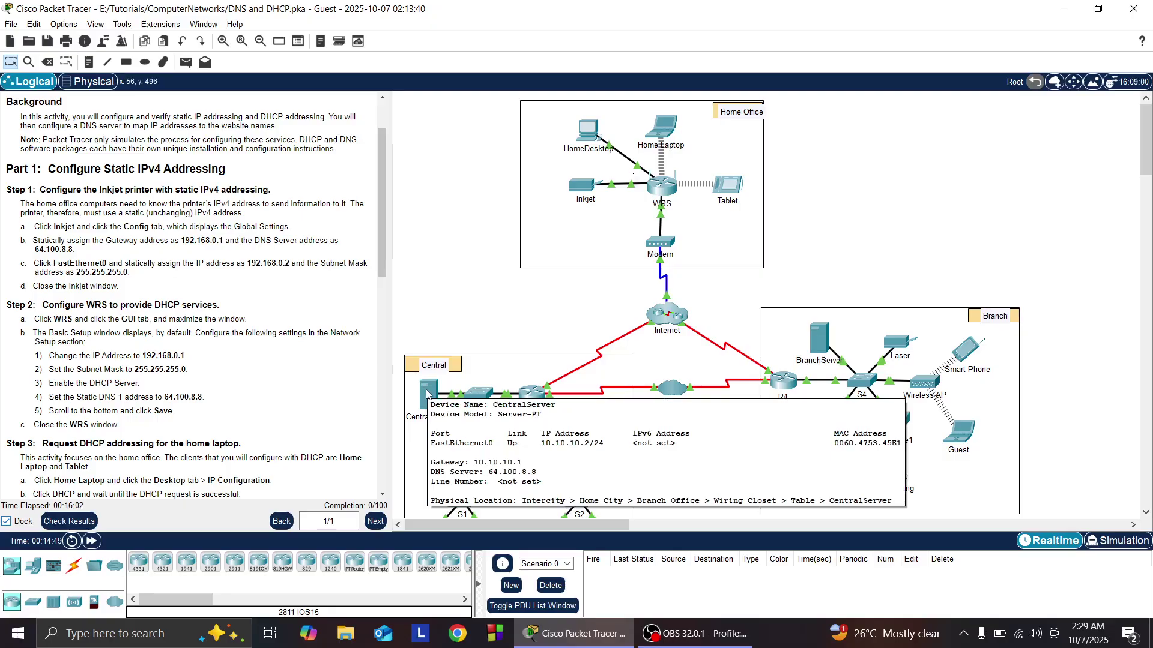
mouse_move(823, 347)
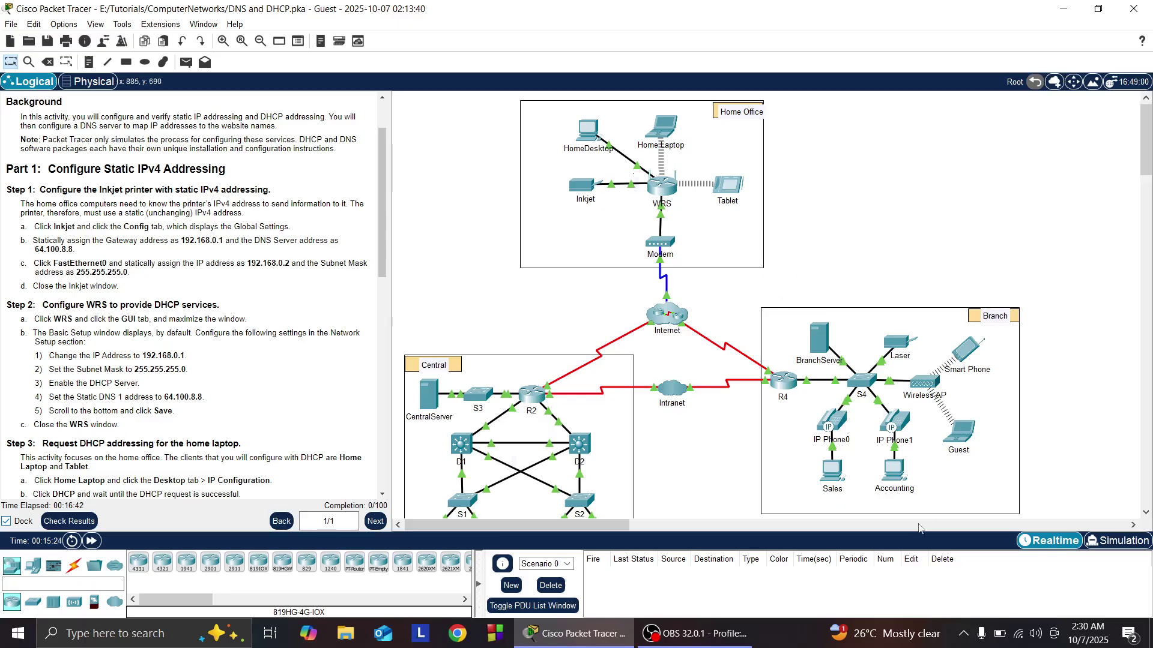
click(701, 641)
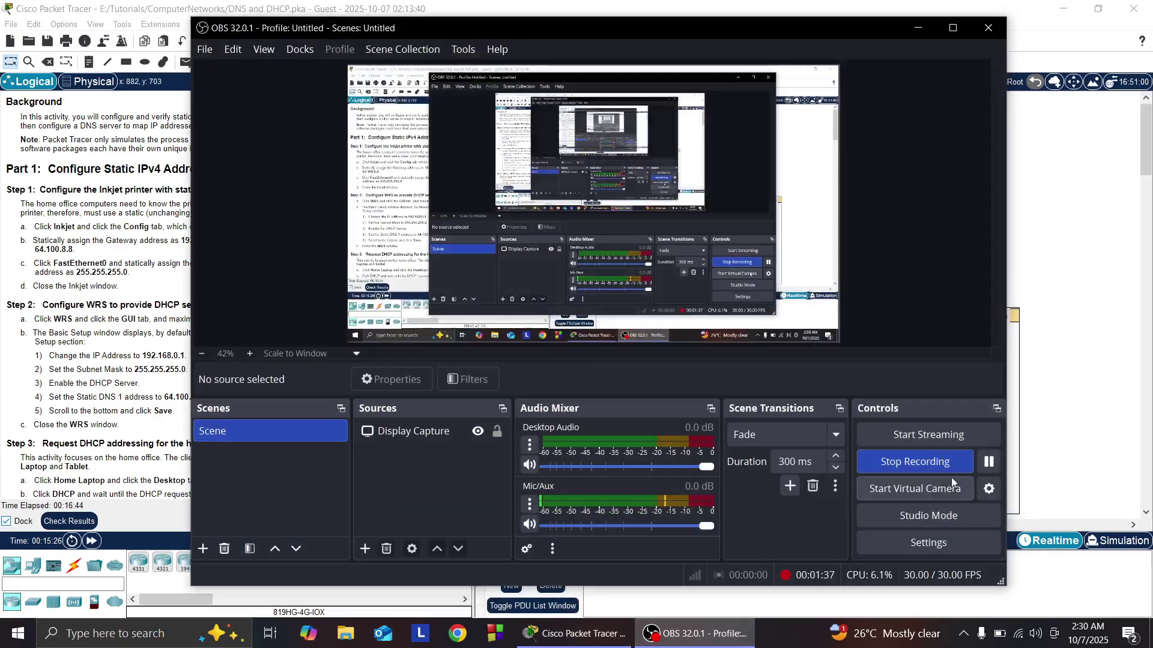
click(918, 28)
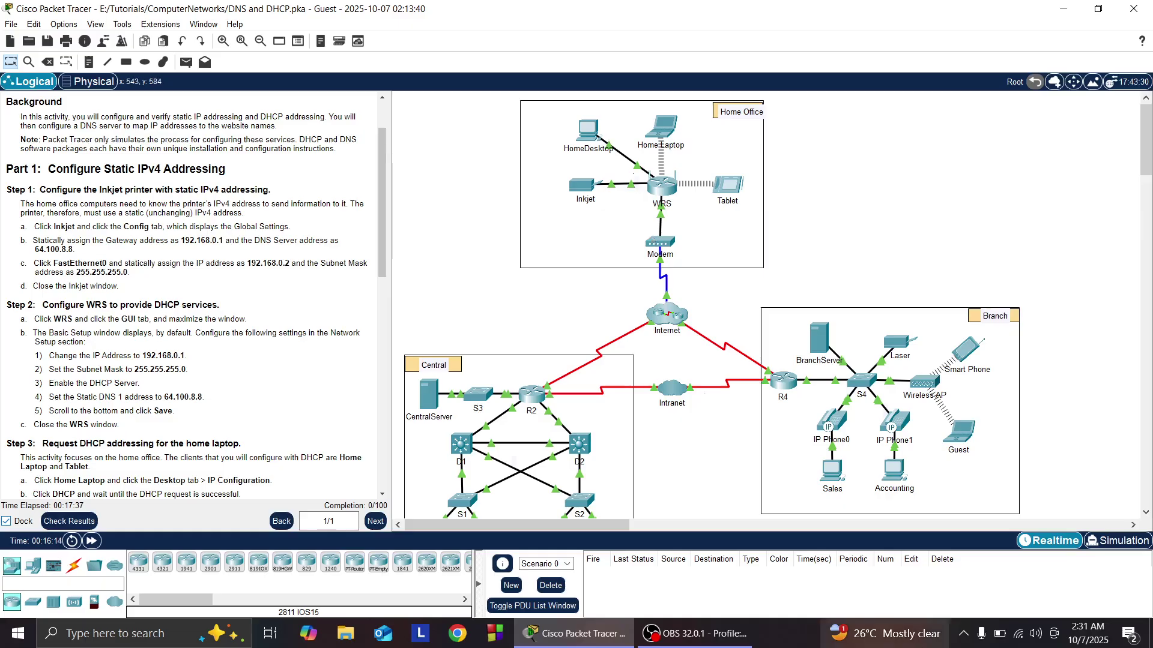
- Switch to Chrome and search Google for "dhcp server"
click(457, 633)
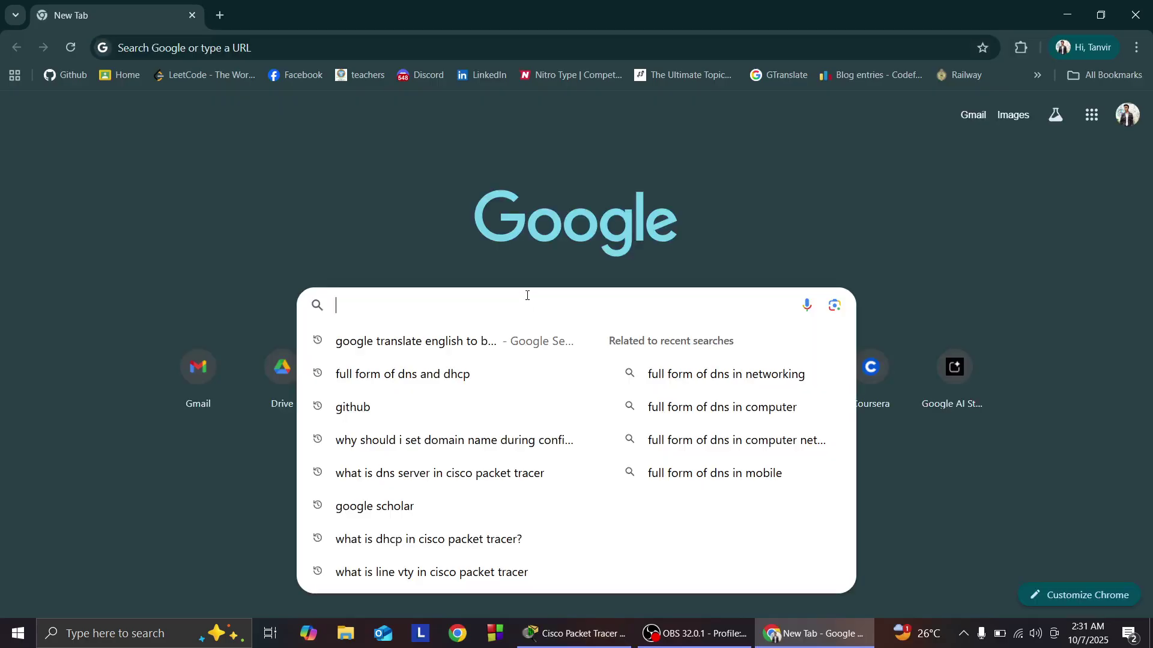
text(dhcp )
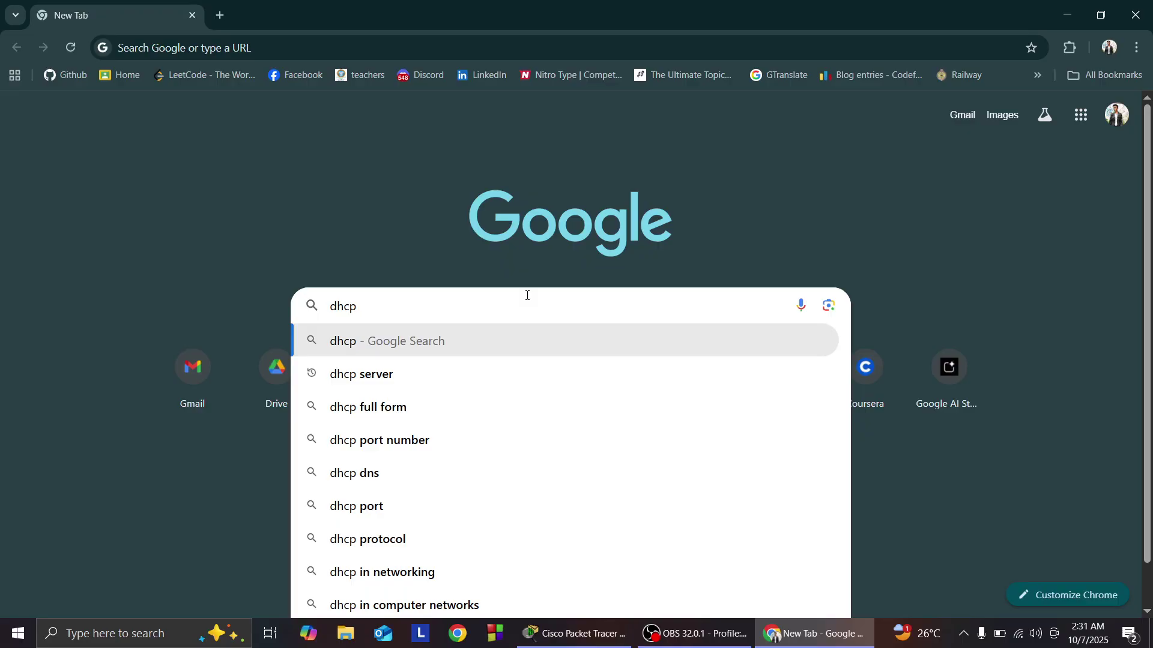
text(server)
key(Return)
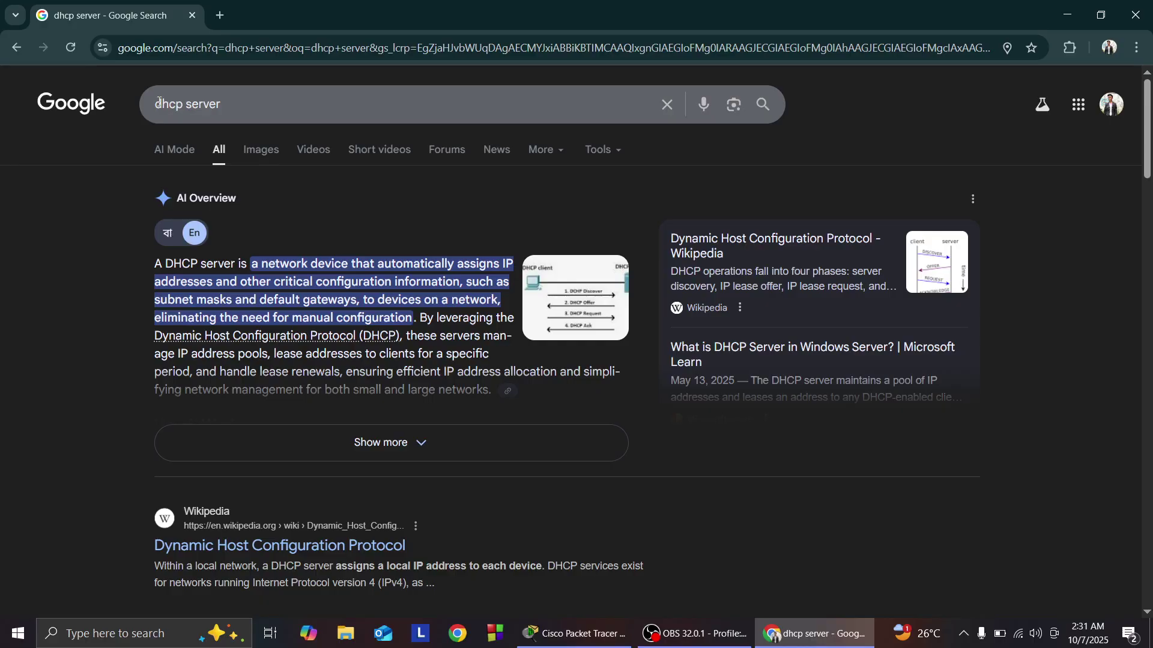
- Search Google for "full form of dns and dhcp" from the recent searches and close the browser
click(667, 104)
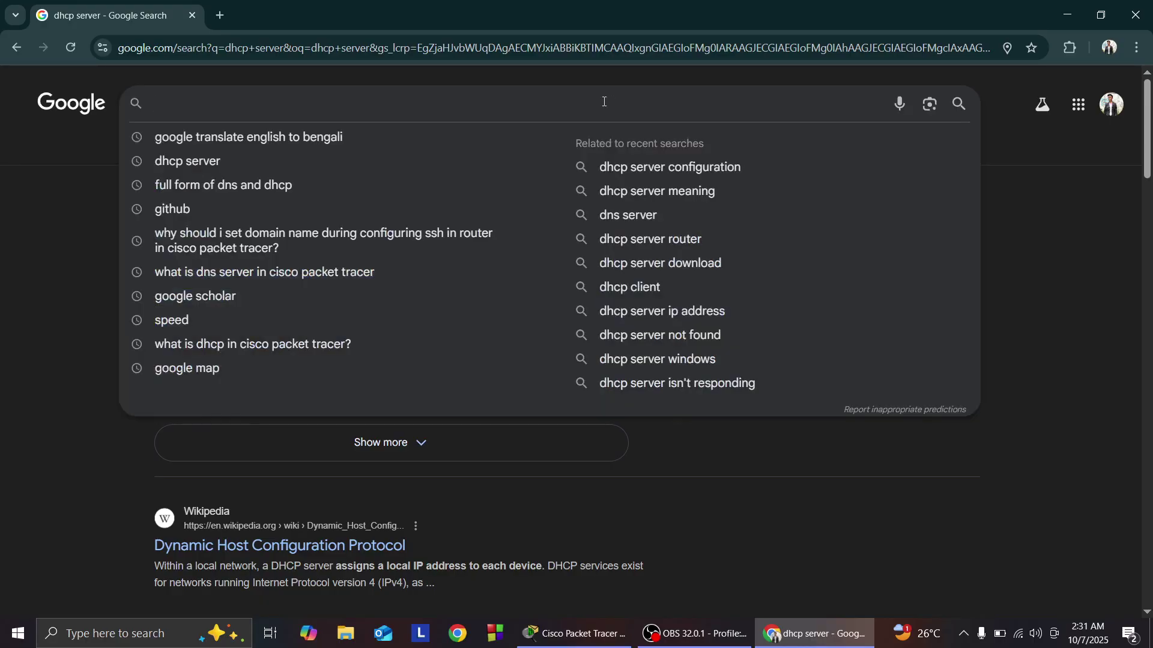
click(304, 191)
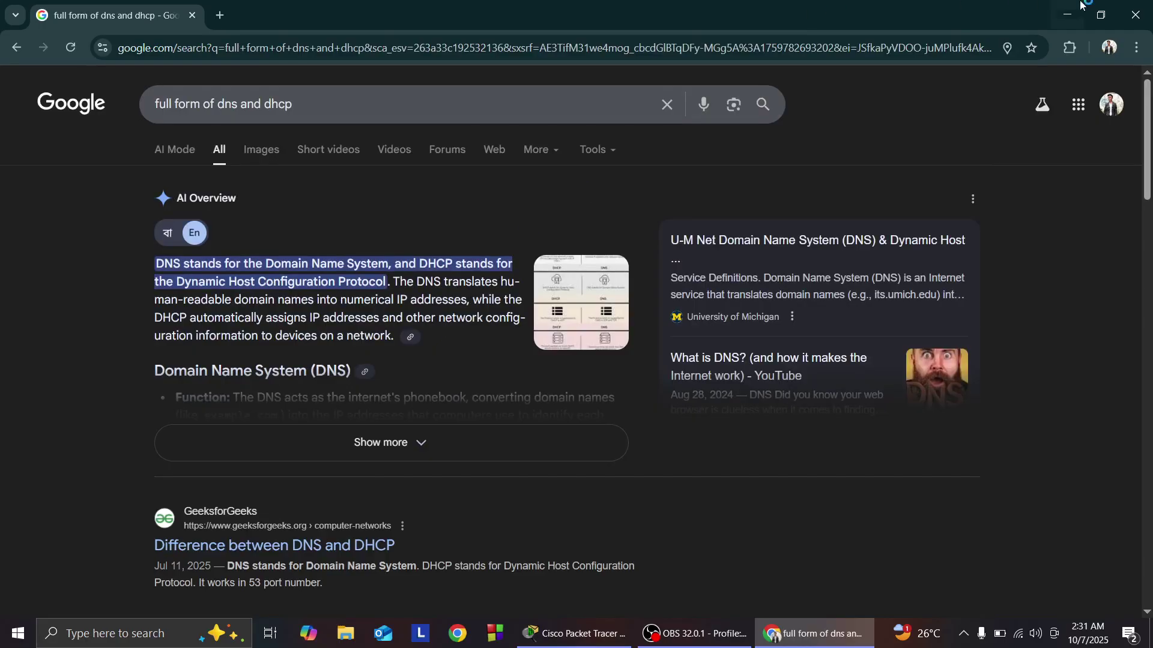
click(1134, 14)
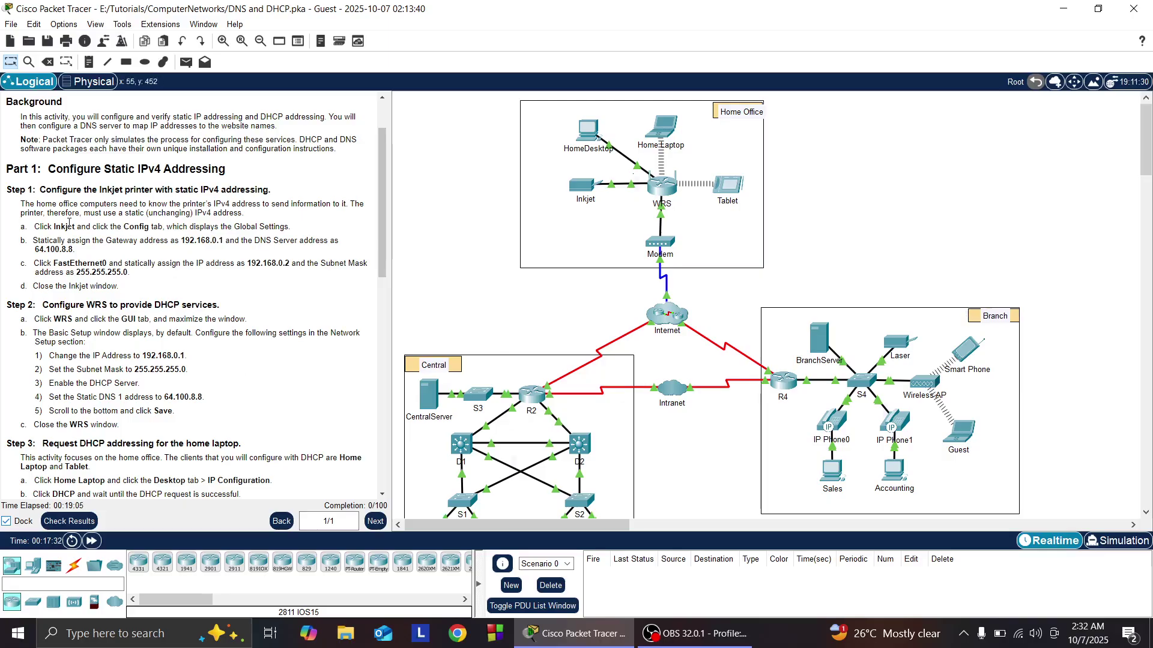
- Review the activity instructions and highlight the Step 1 heading about configuring the Inkjet printer with static IPv4 addressing
scroll(80, 206, down, 3)
scroll(126, 240, down, 9)
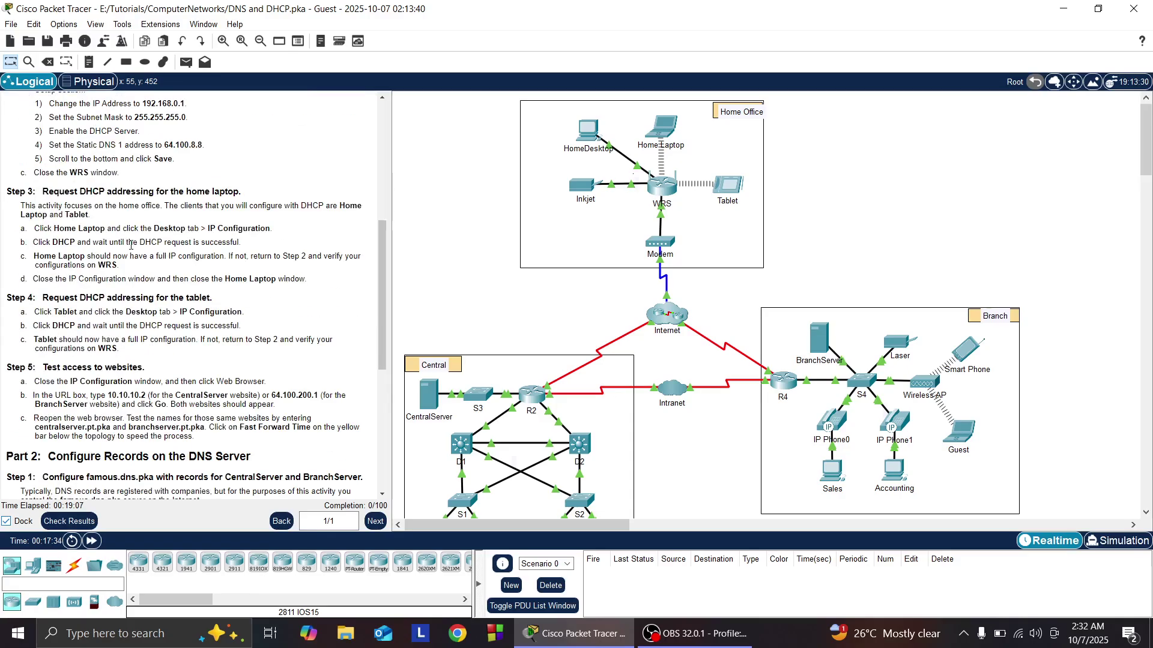
scroll(131, 244, up, 13)
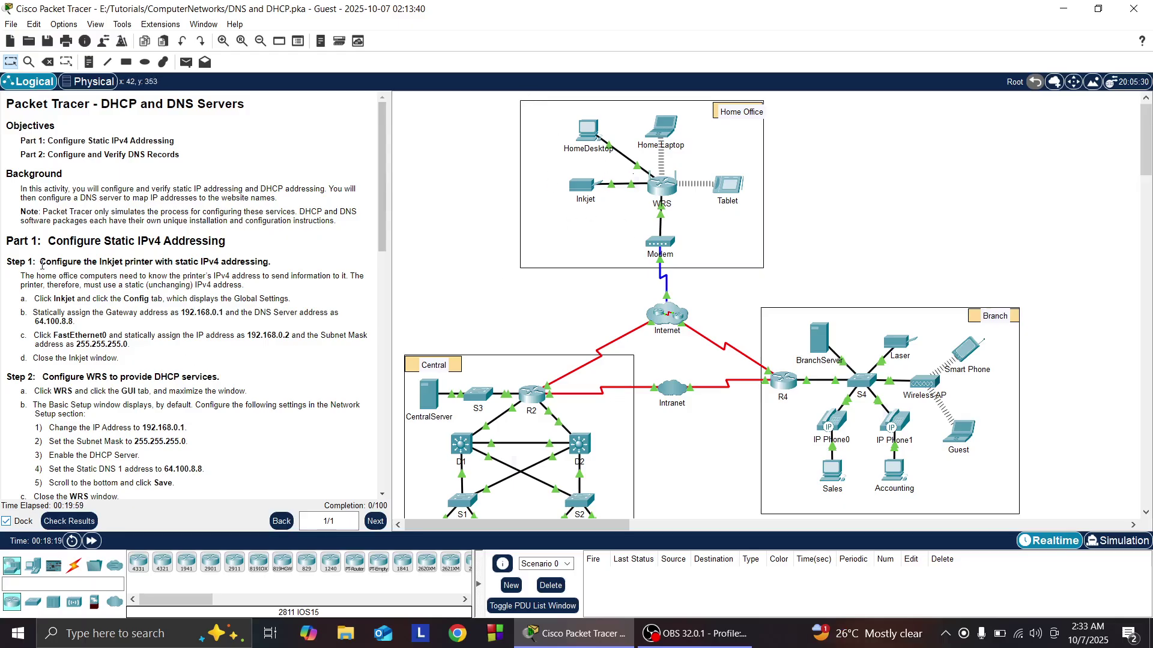
drag(40, 262, 280, 265)
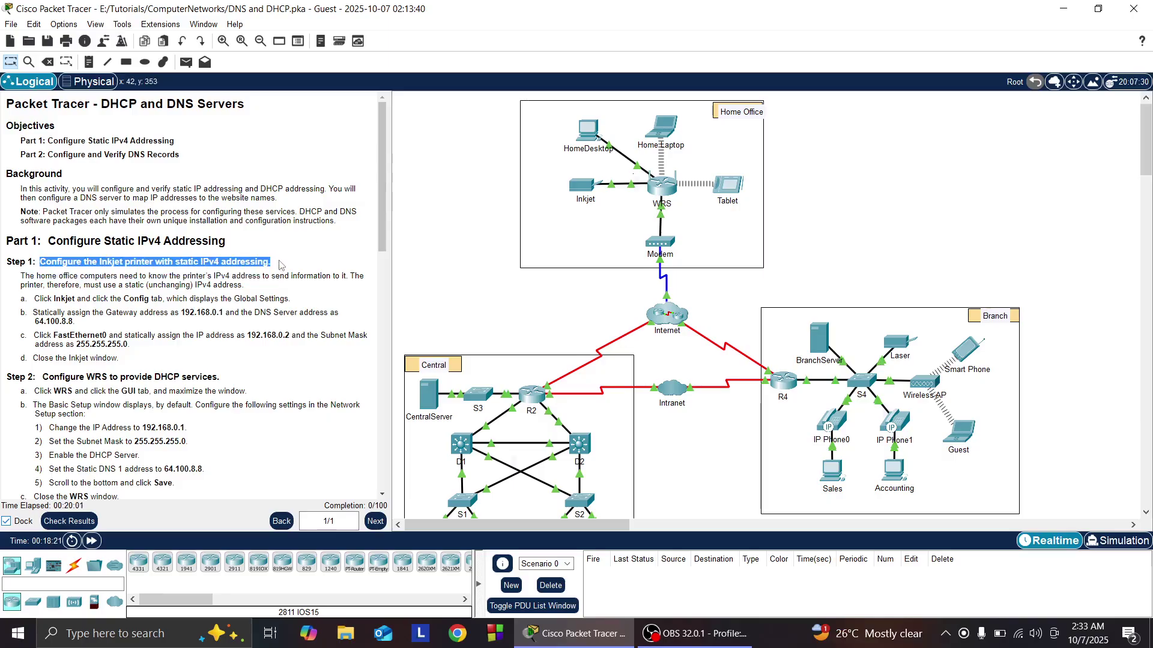
click(581, 213)
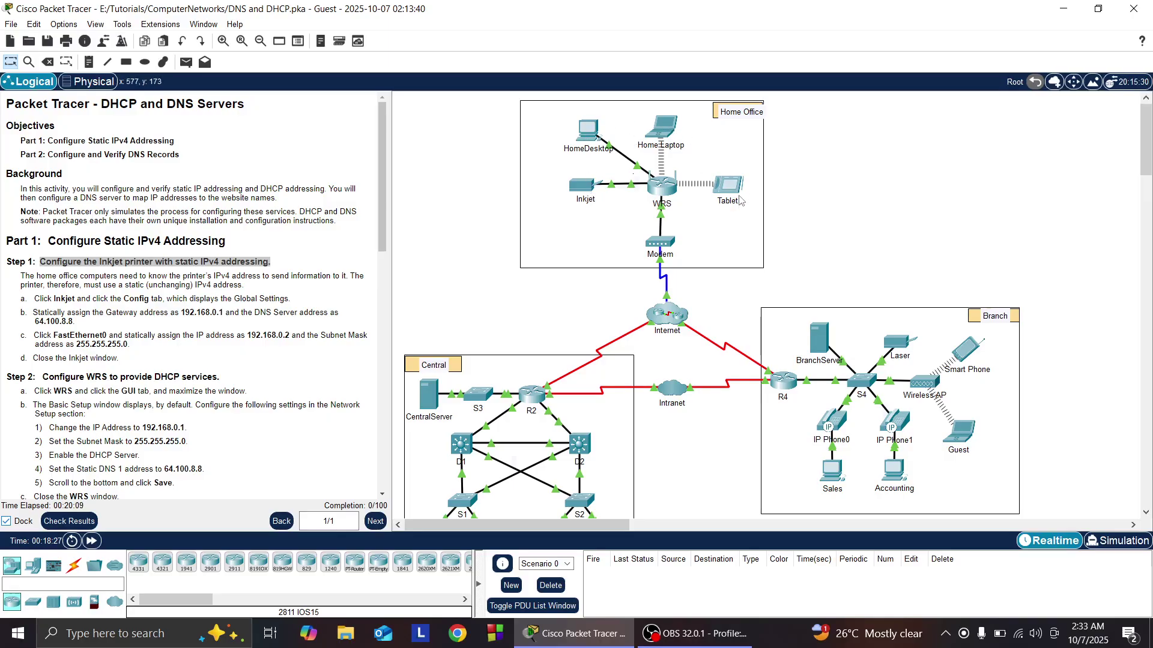
- Open the Inkjet printer's global configuration and set its static IPv4 default gateway to 192.168.0.1
mouse_move(740, 201)
mouse_move(585, 201)
click(586, 186)
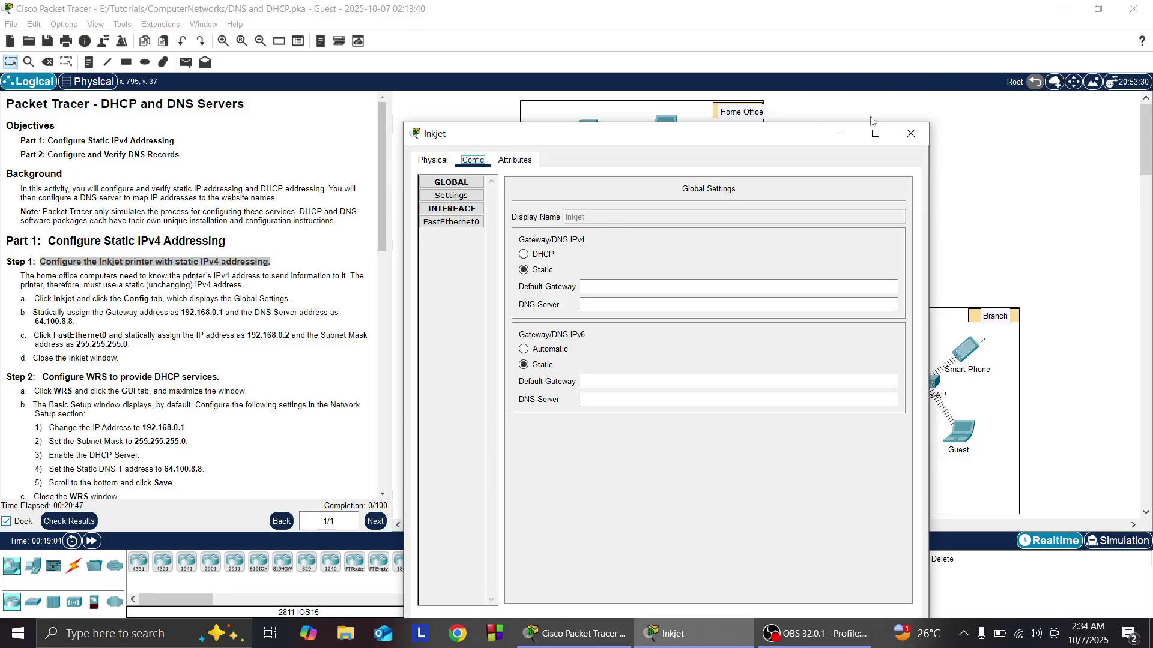
click(840, 133)
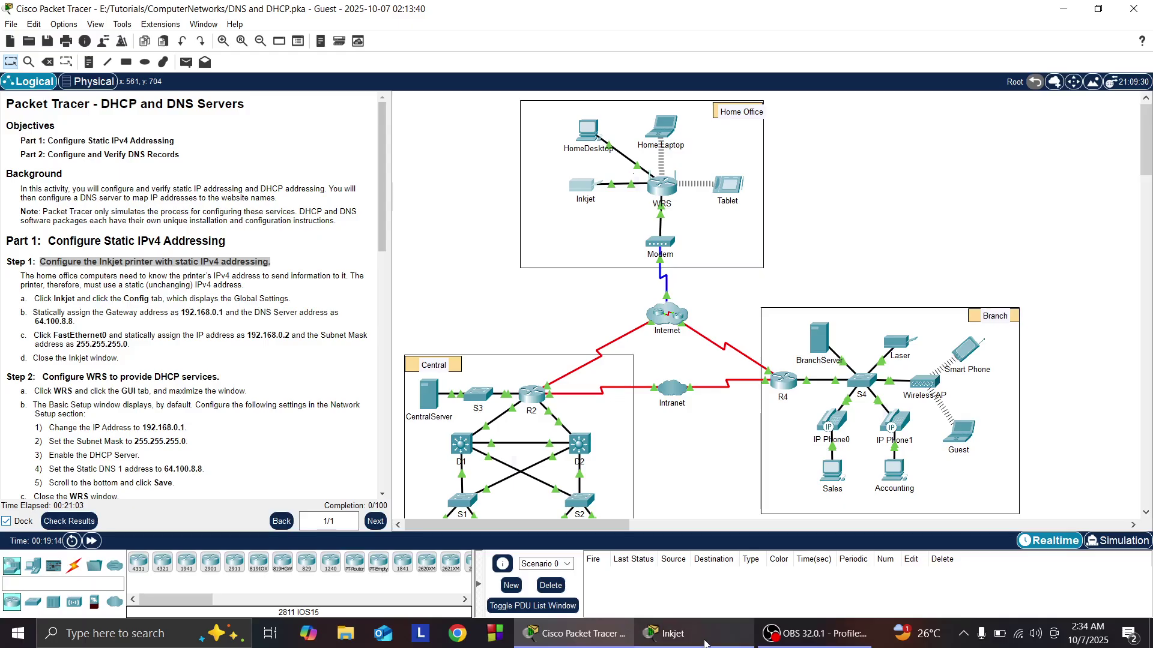
click(721, 624)
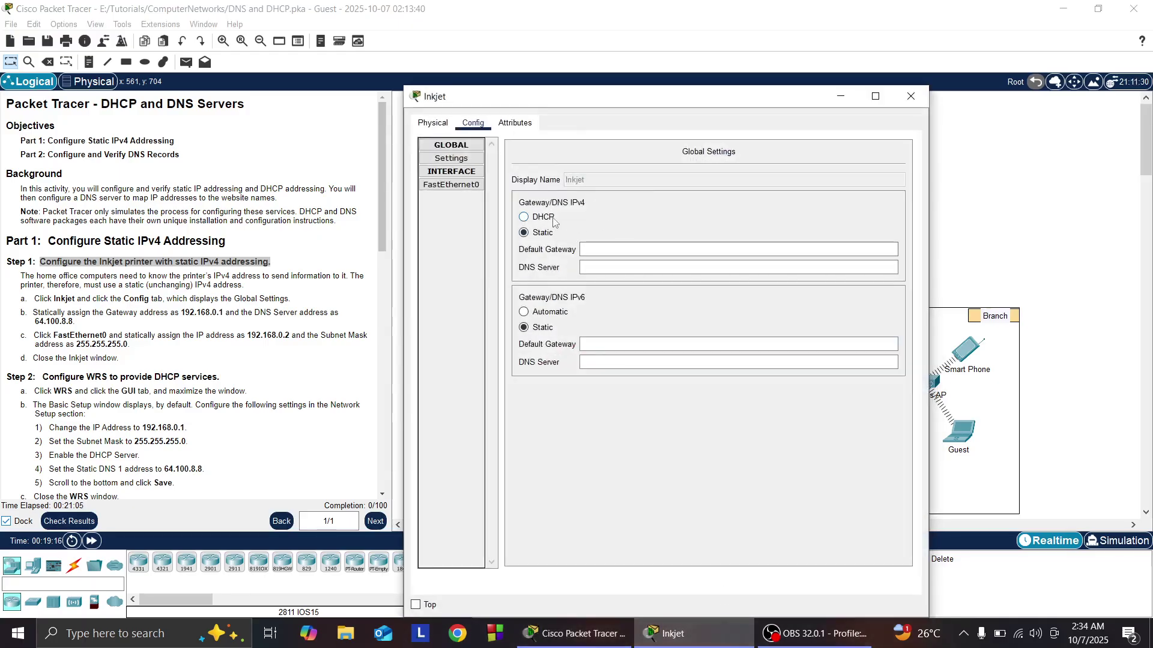
click(602, 250)
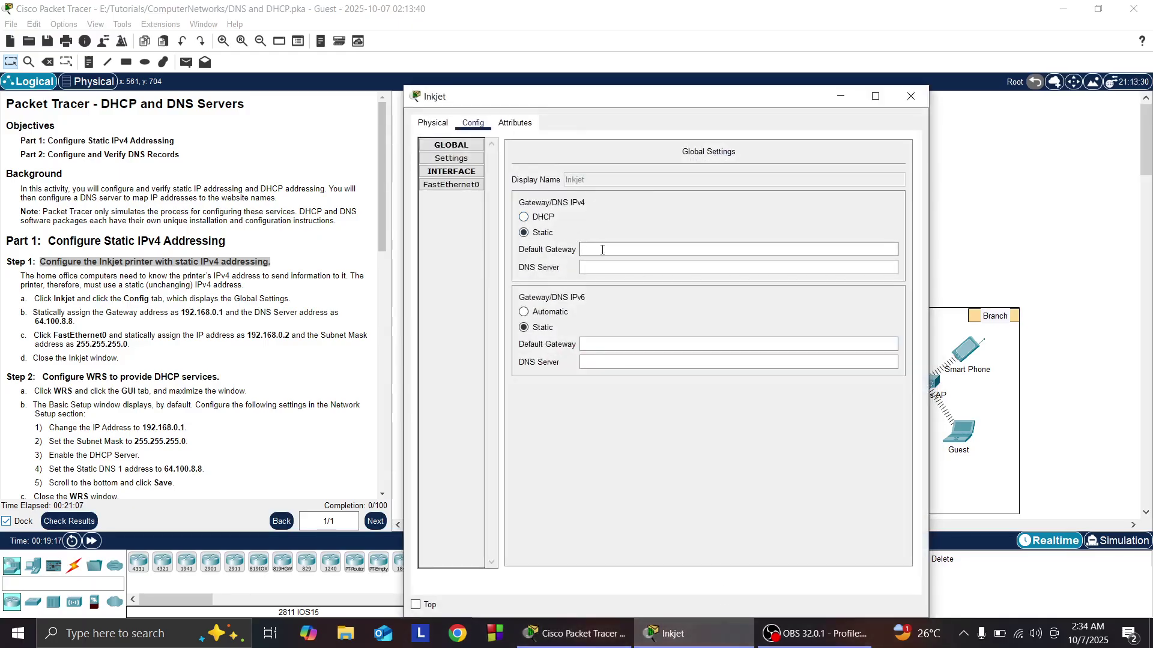
text(192.168.0.1)
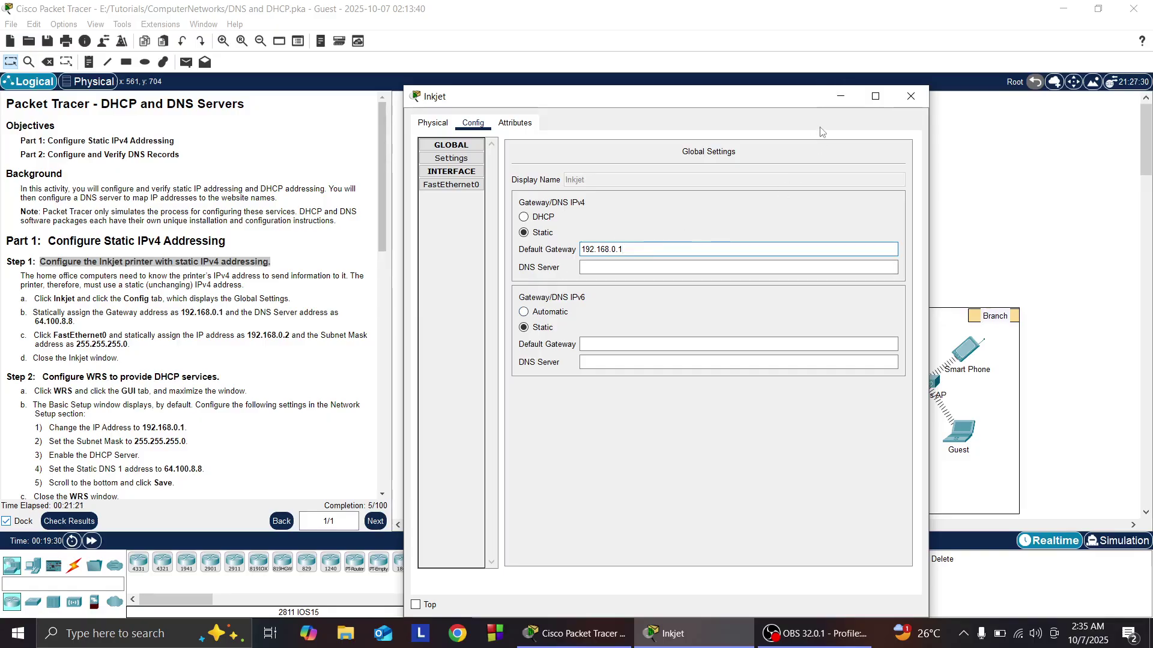
- Inspect the famous.dns.pka server inside the Internet cluster, and set the Inkjet printer's IPv4 DNS server to 64.100.8.8
click(839, 96)
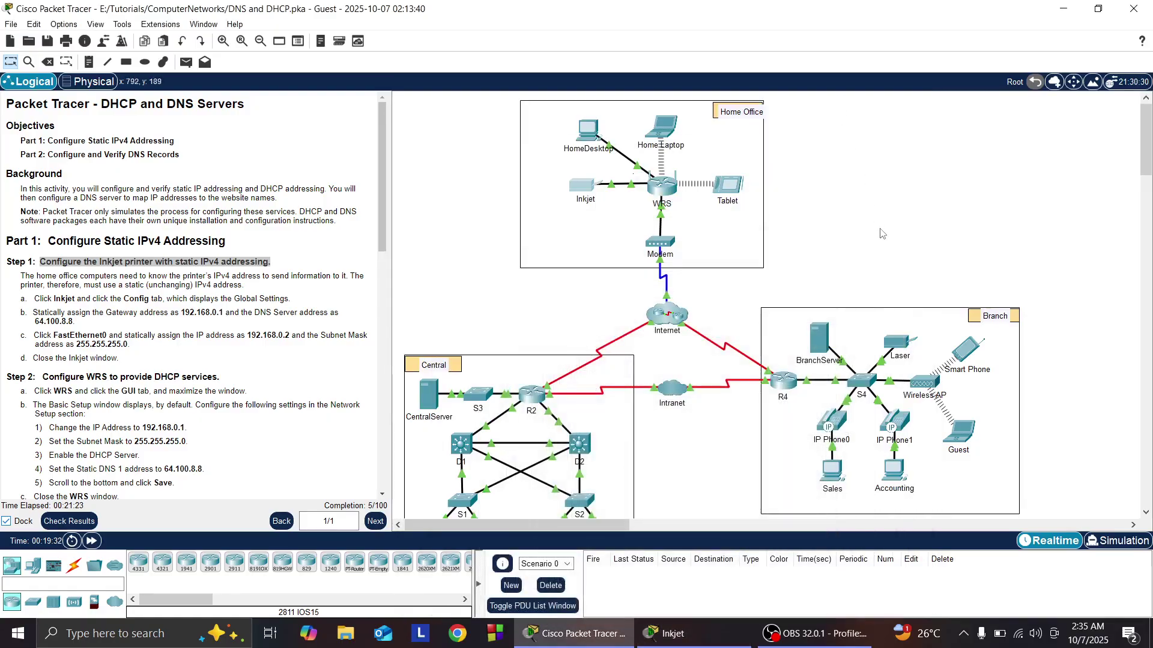
click(664, 315)
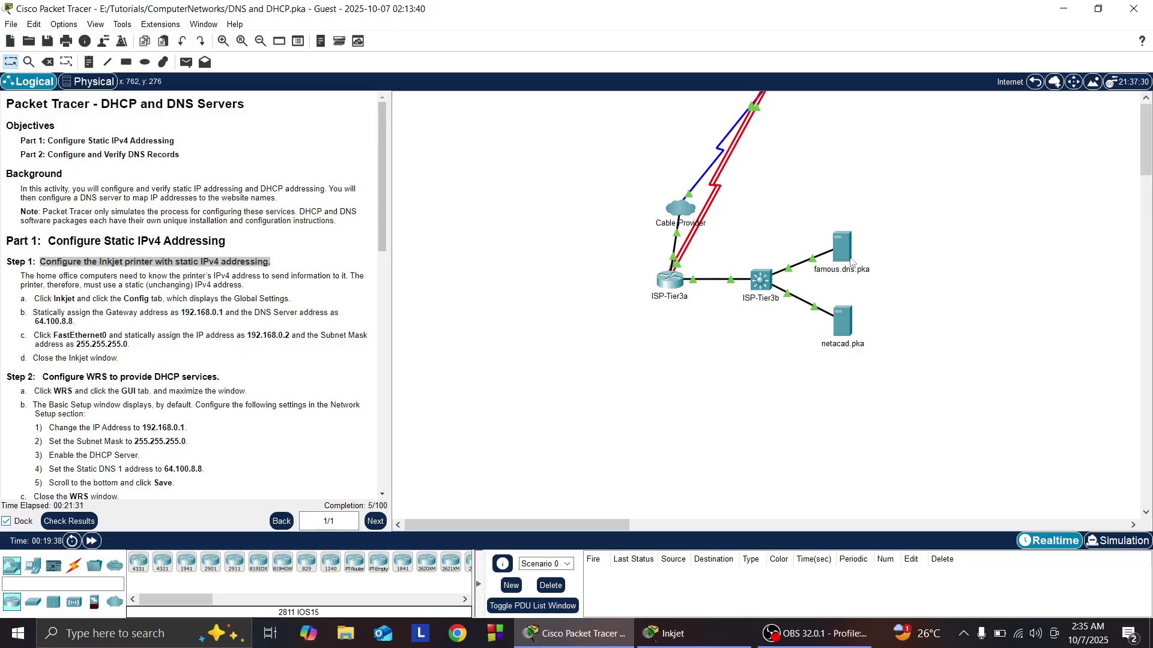
mouse_move(850, 261)
click(1034, 82)
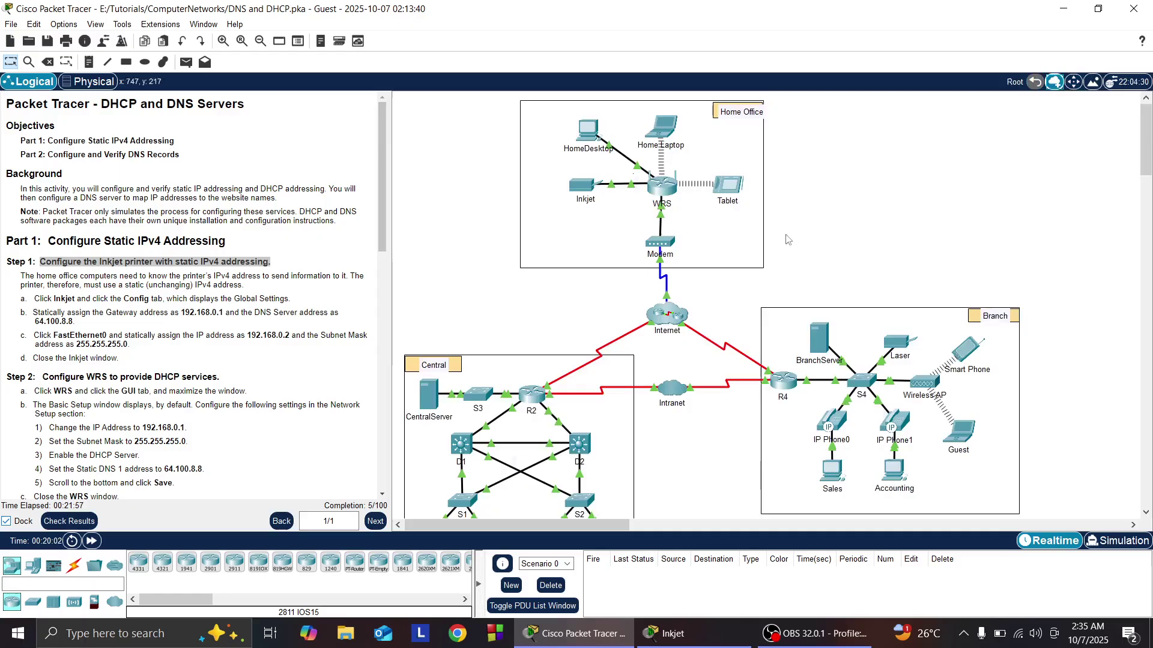
click(575, 193)
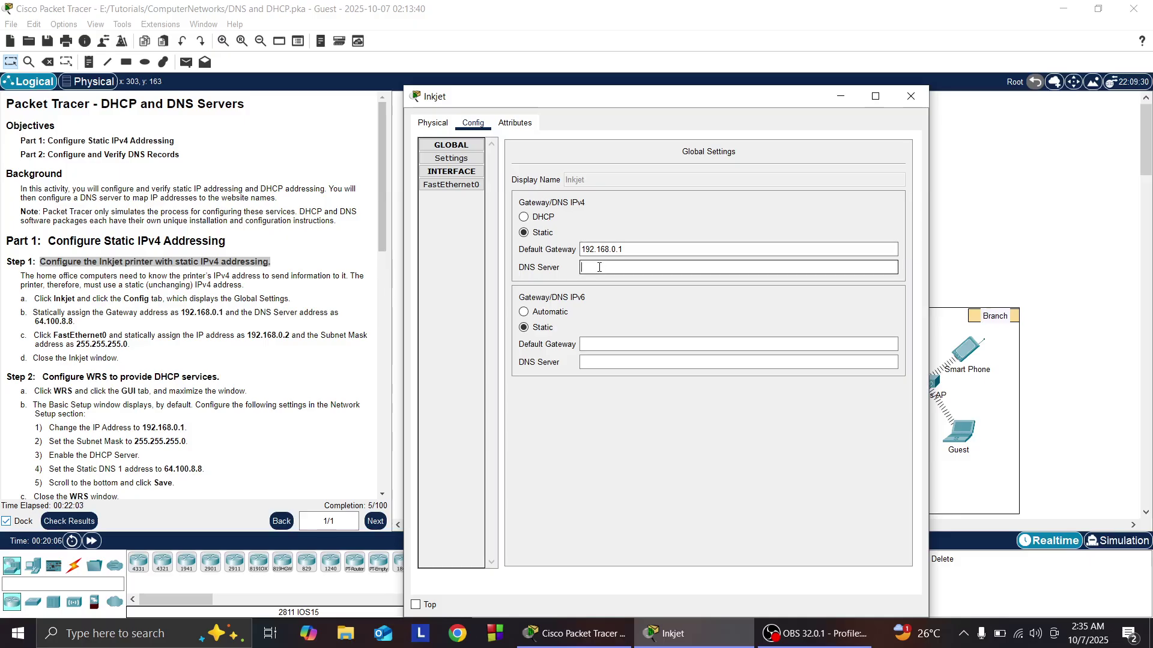
text(64.100.8.8)
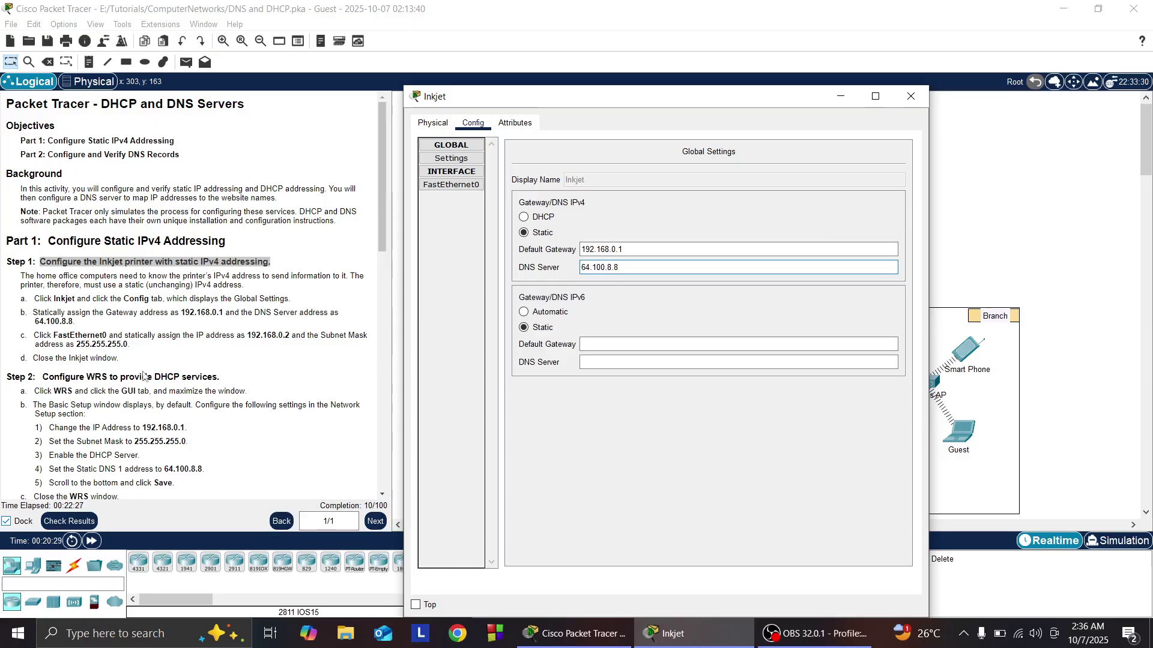
- Check the activity results, examine the status of the assessment items, and close the results view
click(84, 521)
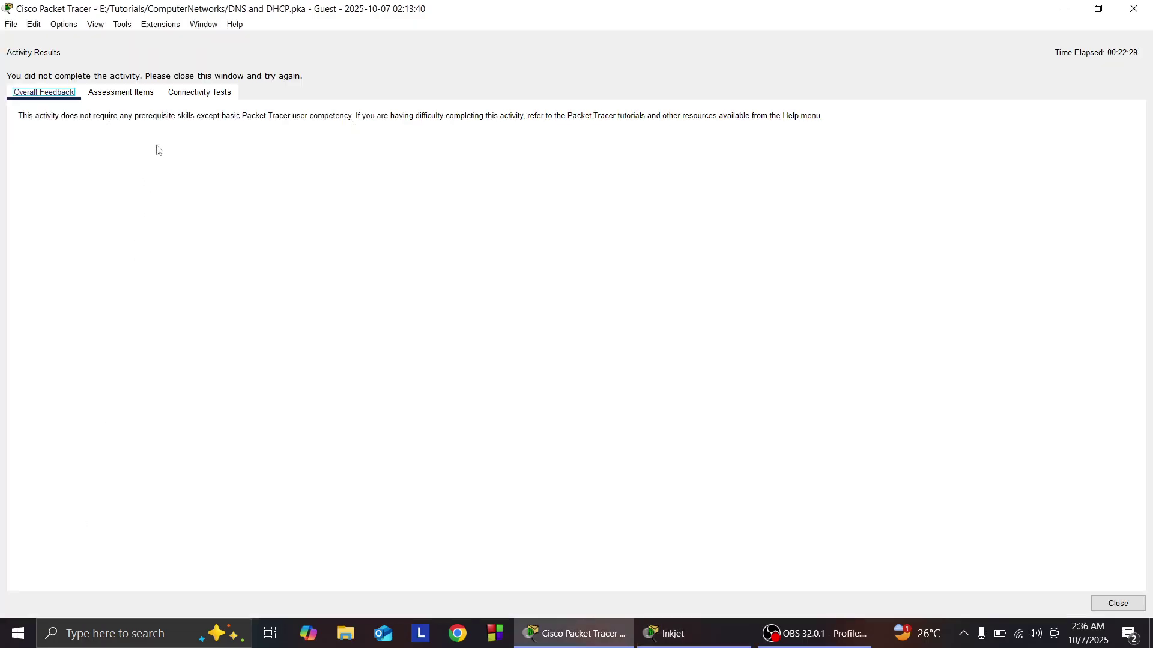
click(120, 94)
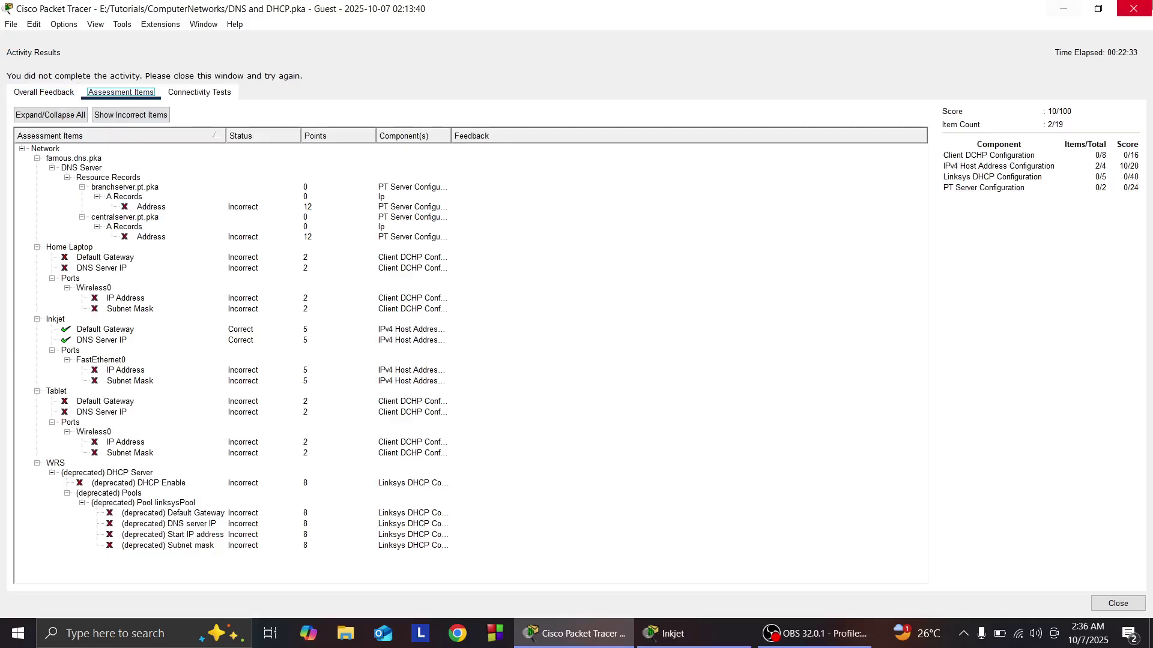
click(1135, 8)
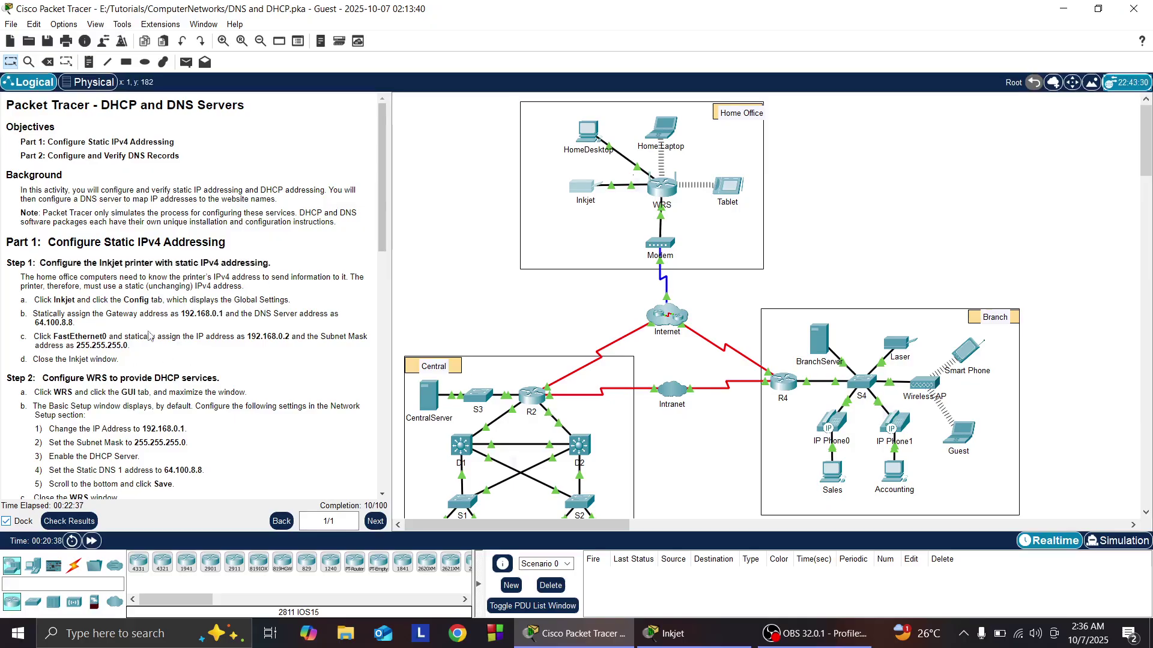
- Configure the Inkjet printer's FastEthernet0 interface with static IPv4 address 192.168.0.2 and subnet mask 255.255.255.0
scroll(63, 326, down, 1)
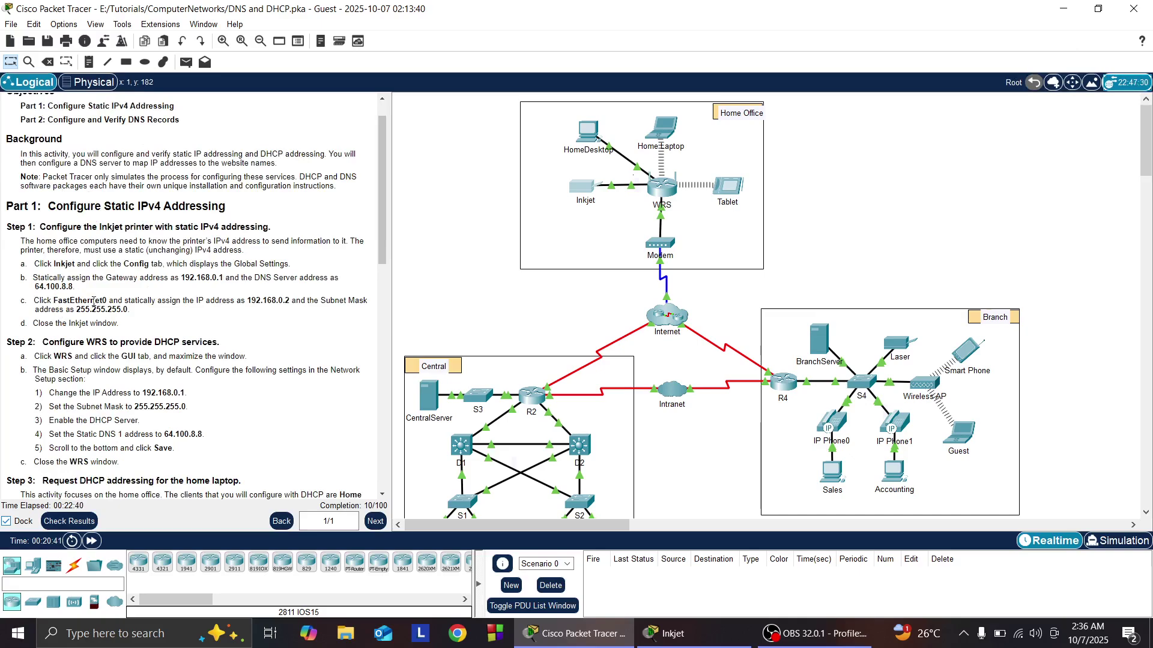
click(684, 640)
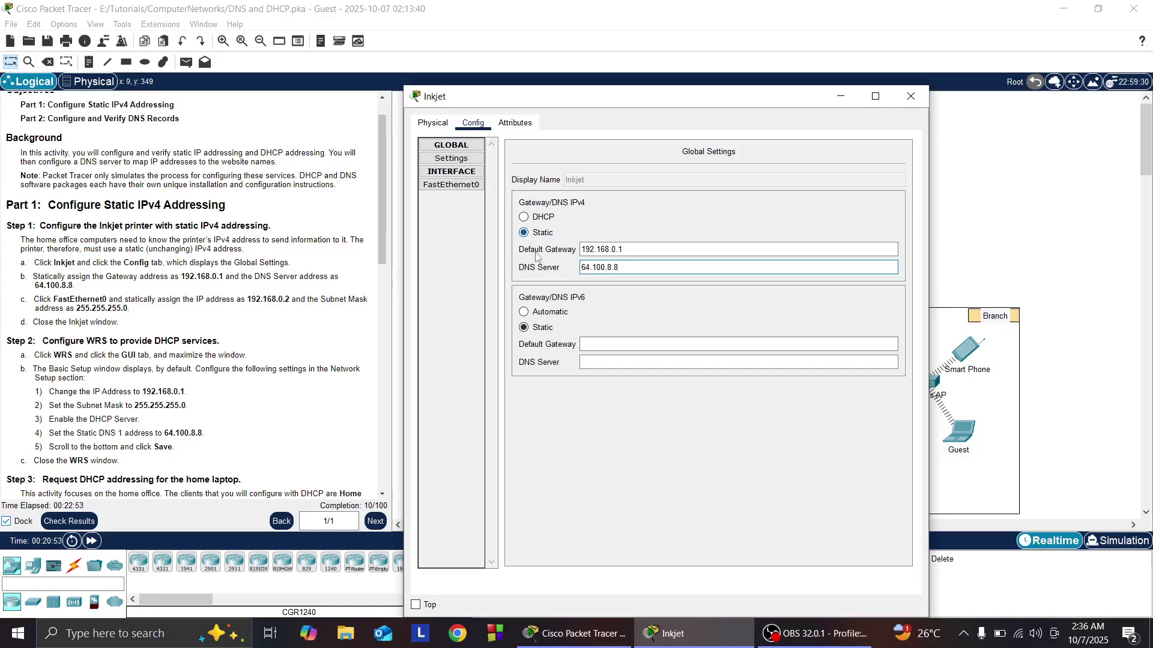
click(461, 191)
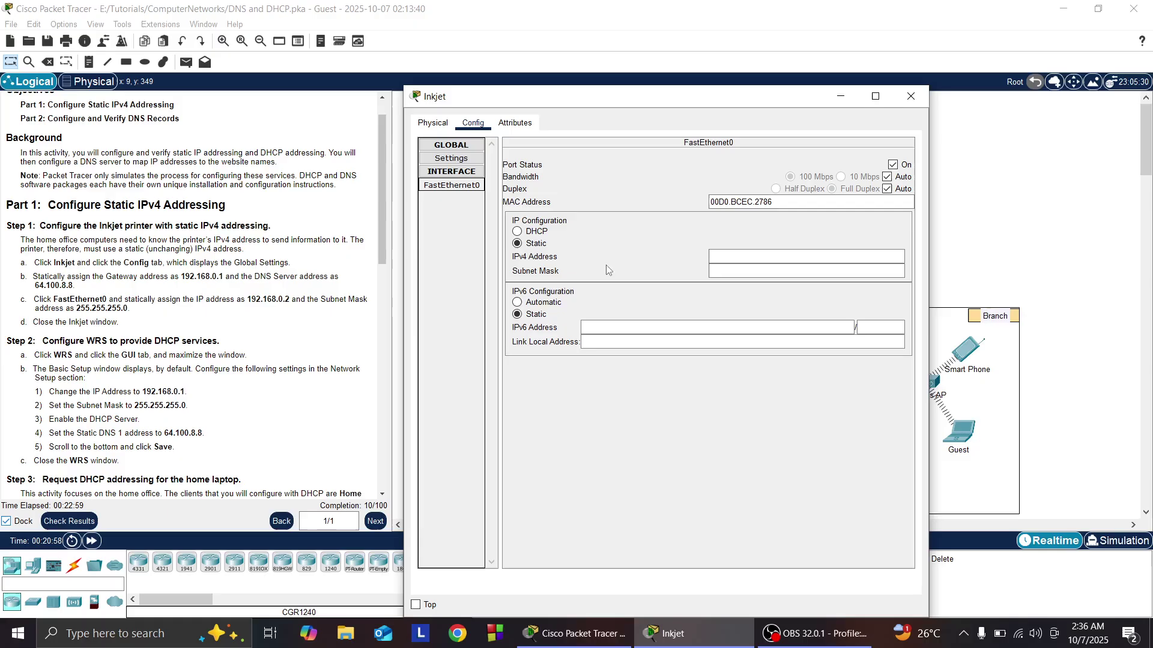
click(759, 256)
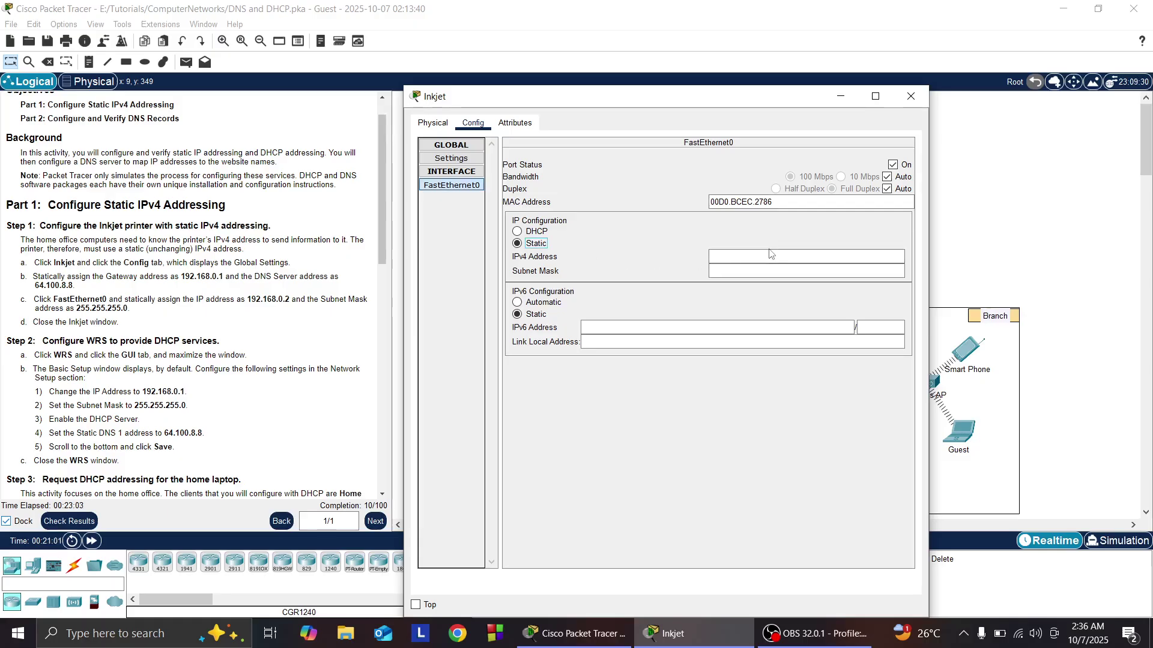
click(772, 254)
text(1)
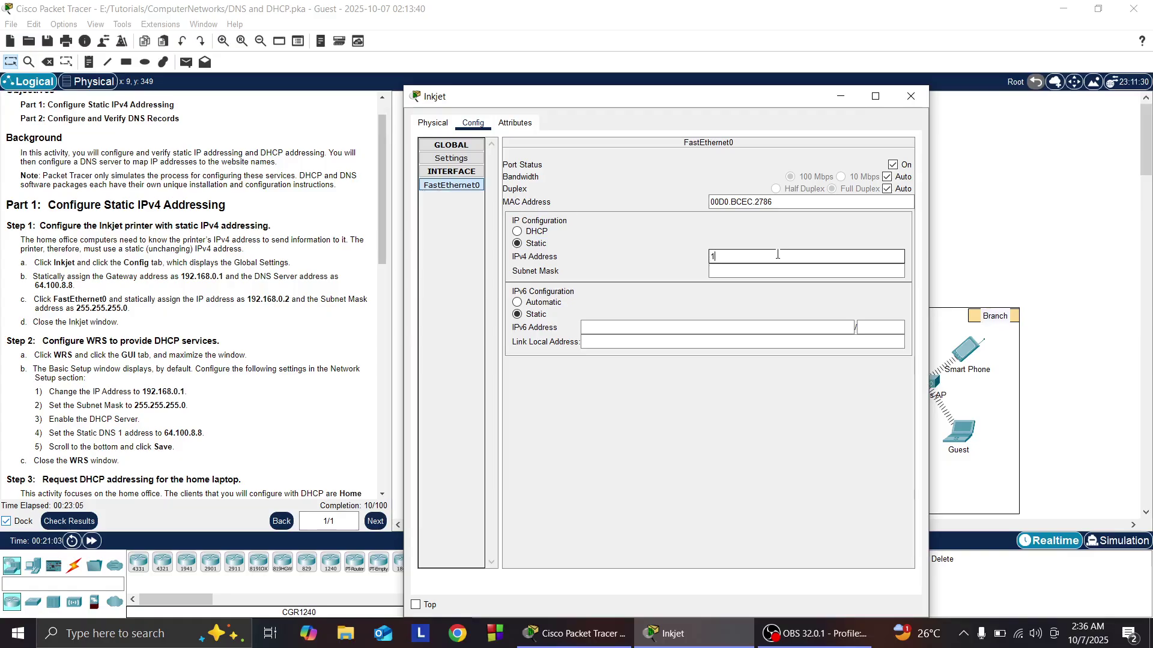
text(92.168.0)
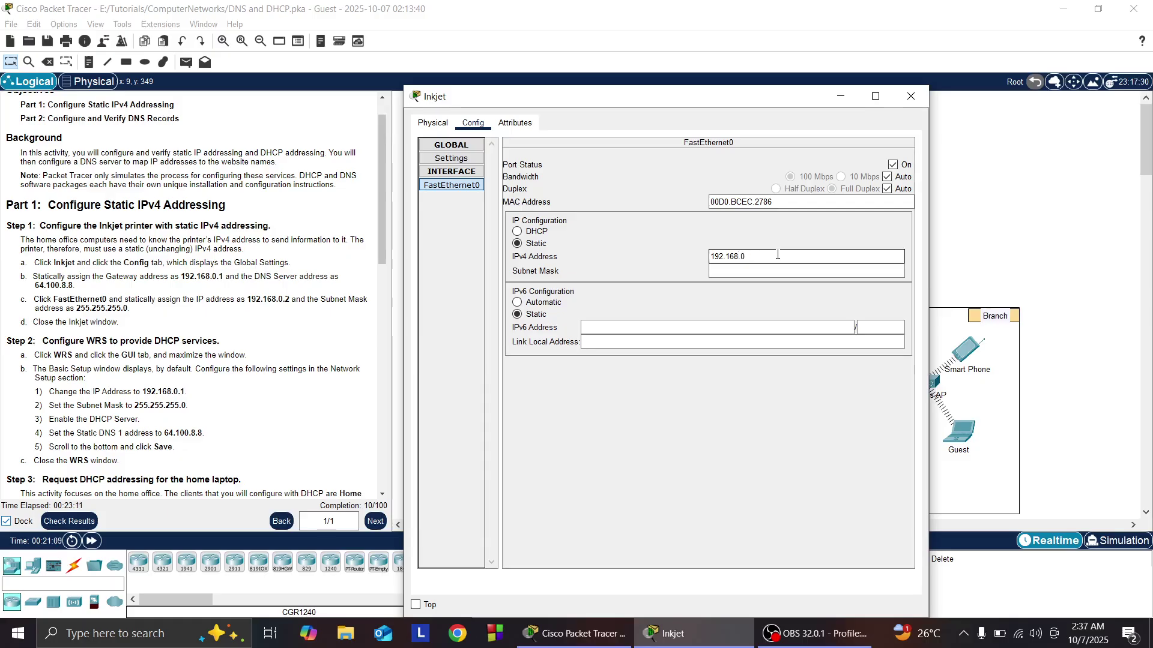
text(.2)
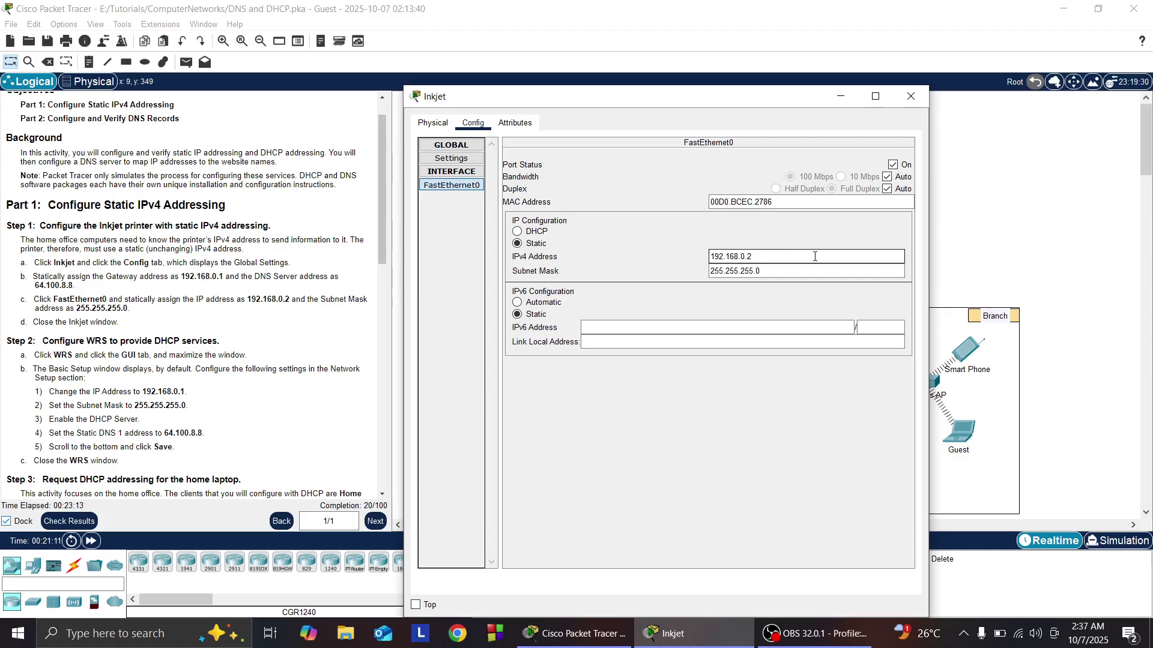
click(766, 274)
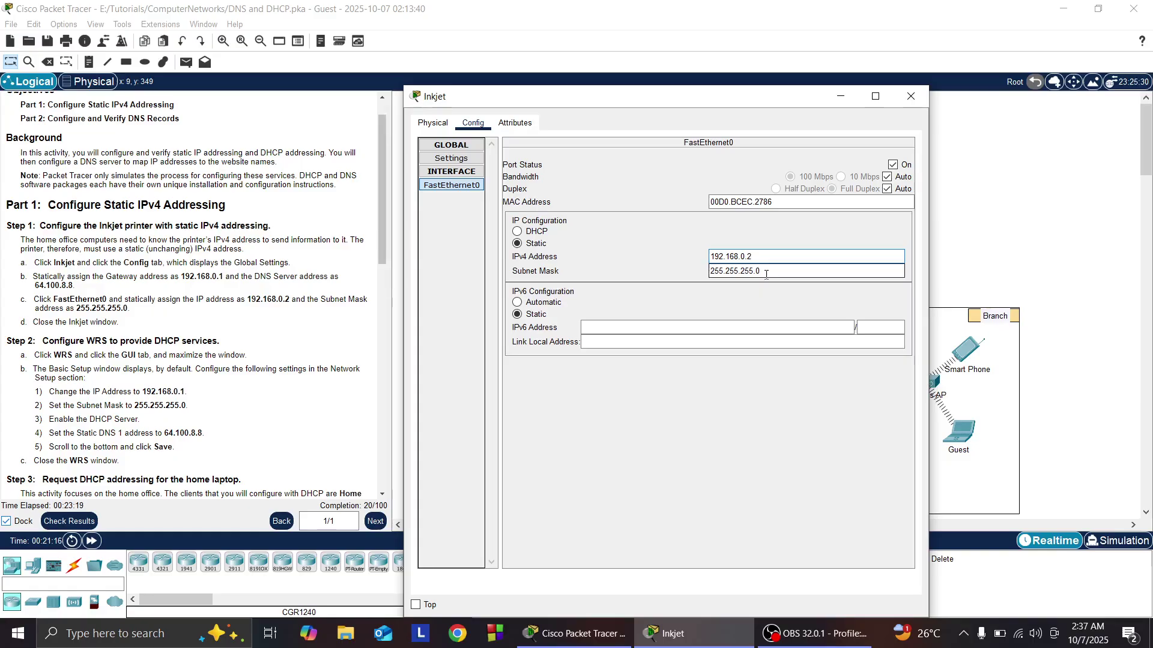
- Close the Inkjet configuration, check the activity results for the Inkjet assessment items, and close the results view
click(911, 96)
click(82, 523)
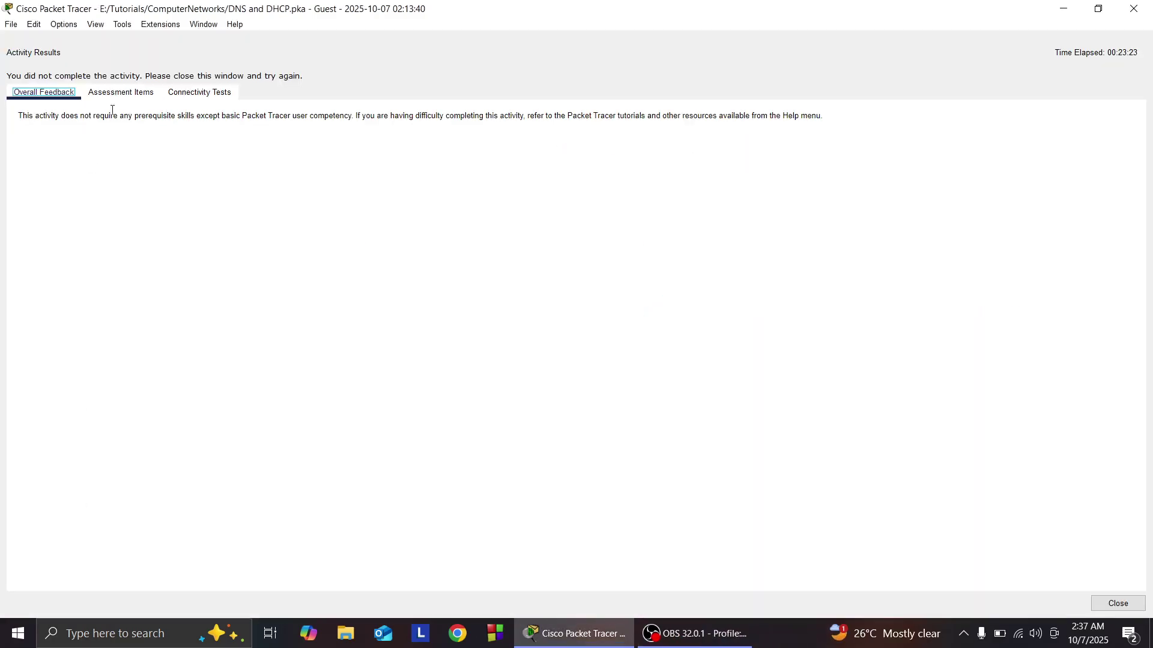
click(122, 92)
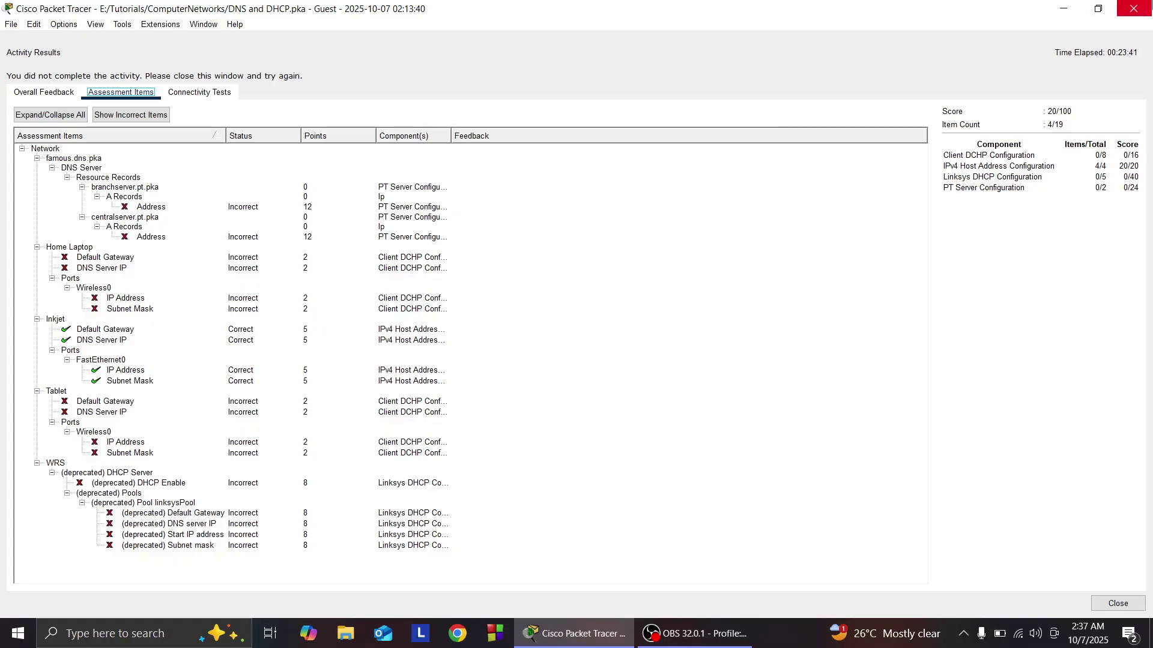
click(1134, 9)
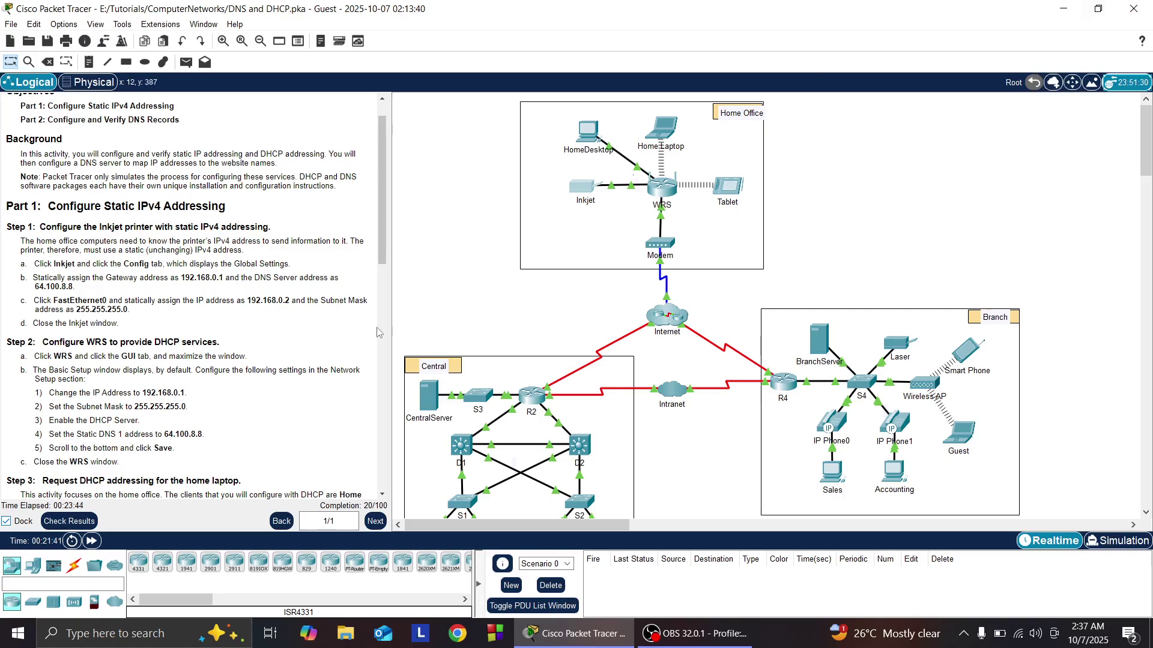
- Open the WRS router's GUI setup page from the home office network and place its window beside the activity instructions
scroll(66, 269, down, 2)
drag(43, 273, 225, 275)
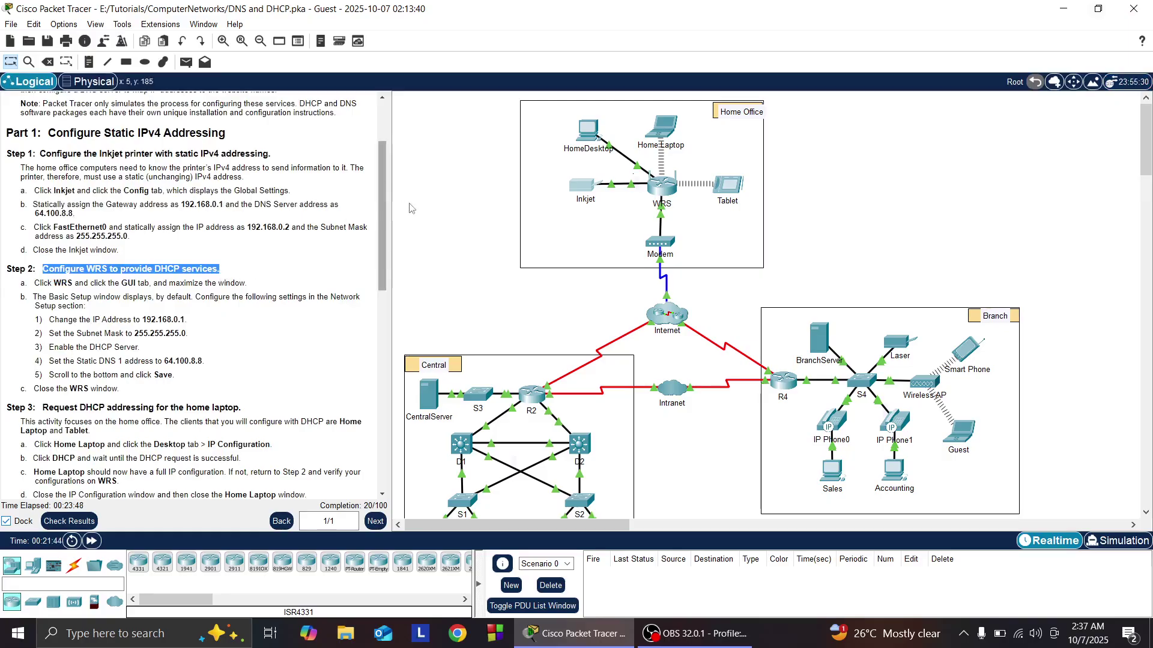
click(574, 231)
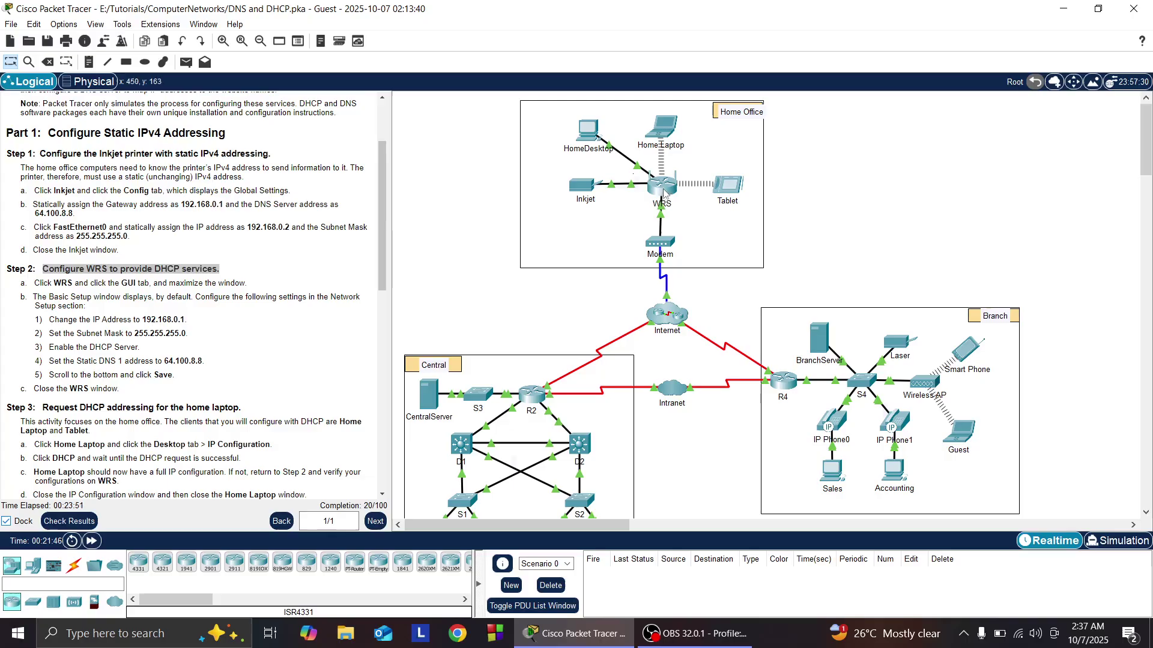
mouse_move(663, 196)
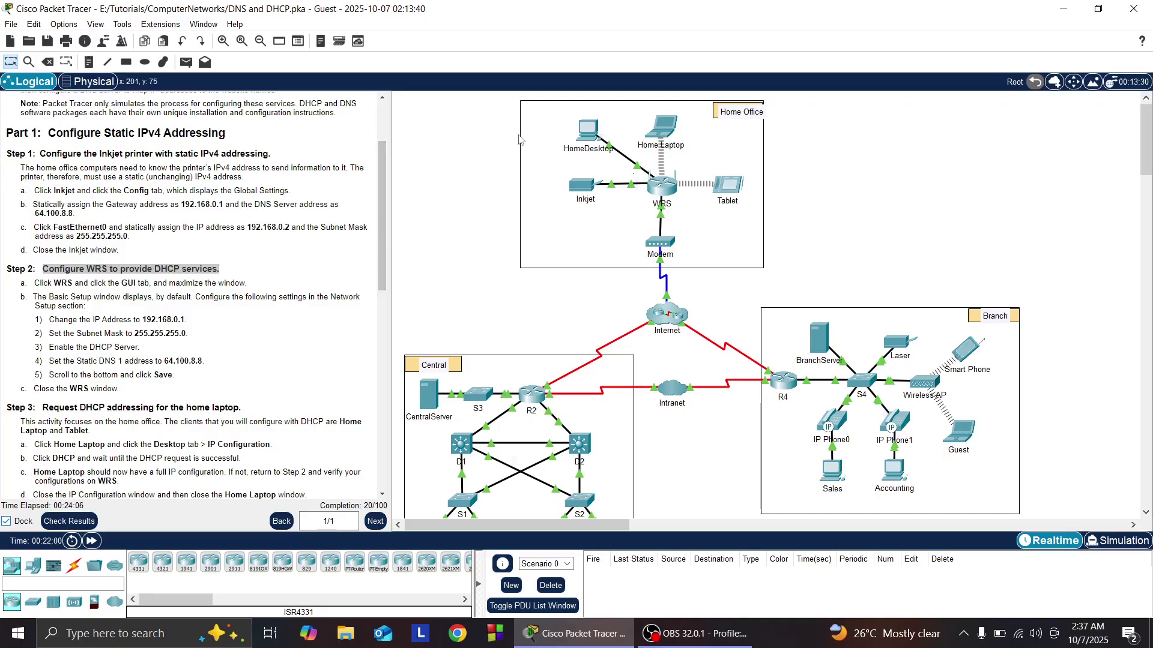
click(671, 190)
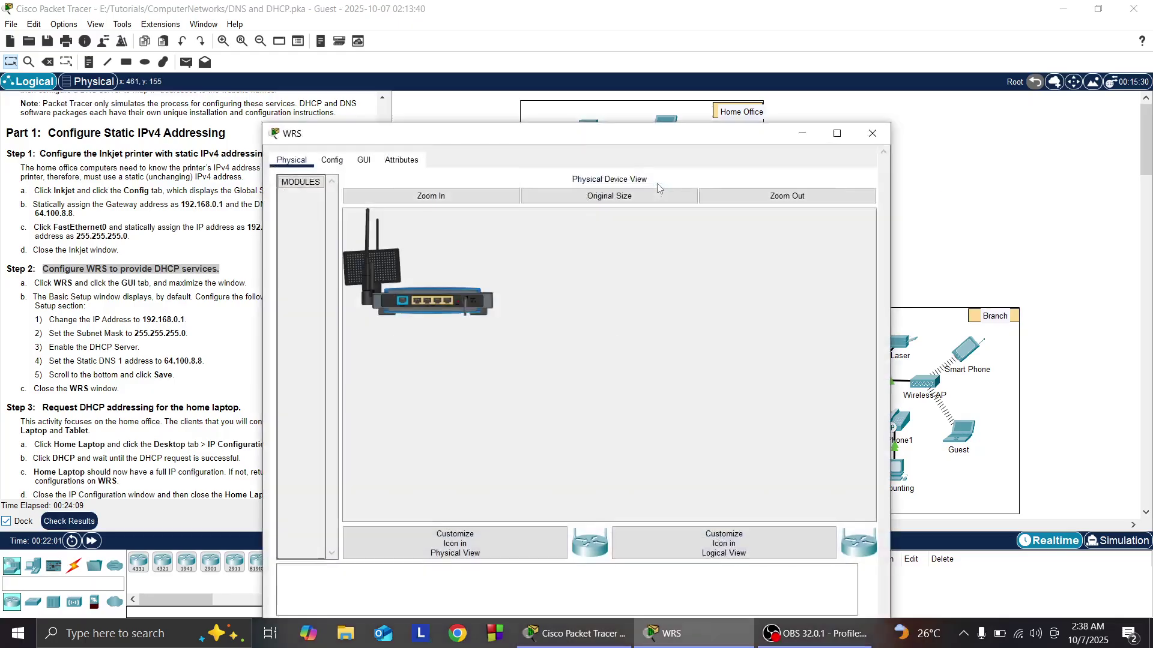
drag(496, 98, 719, 55)
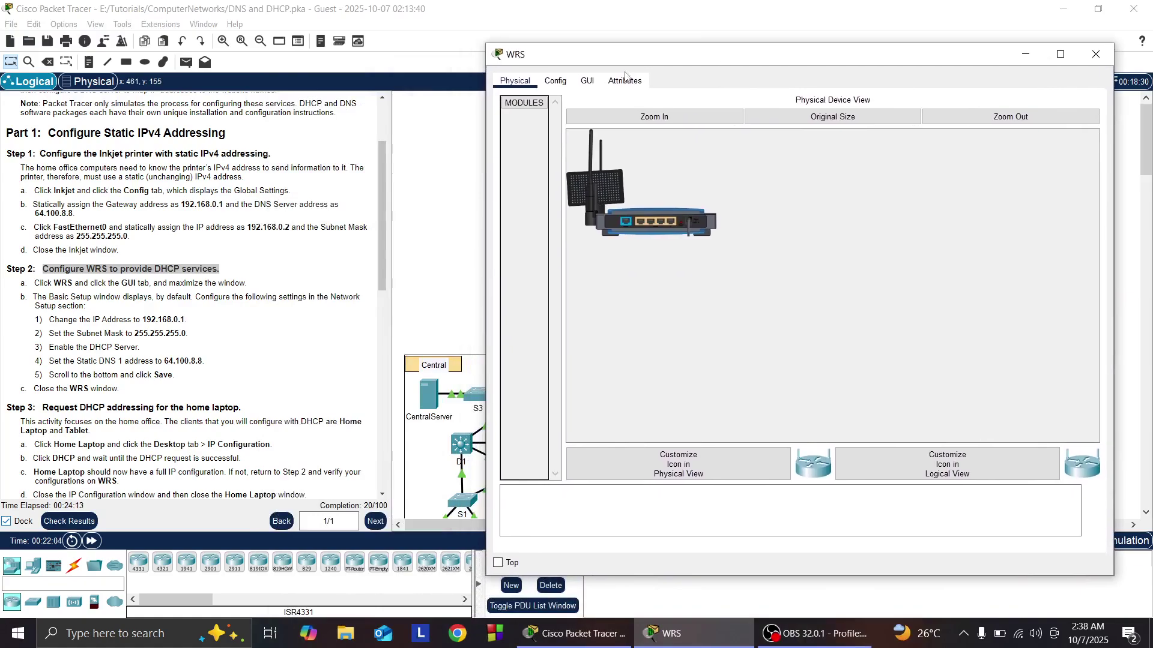
click(588, 83)
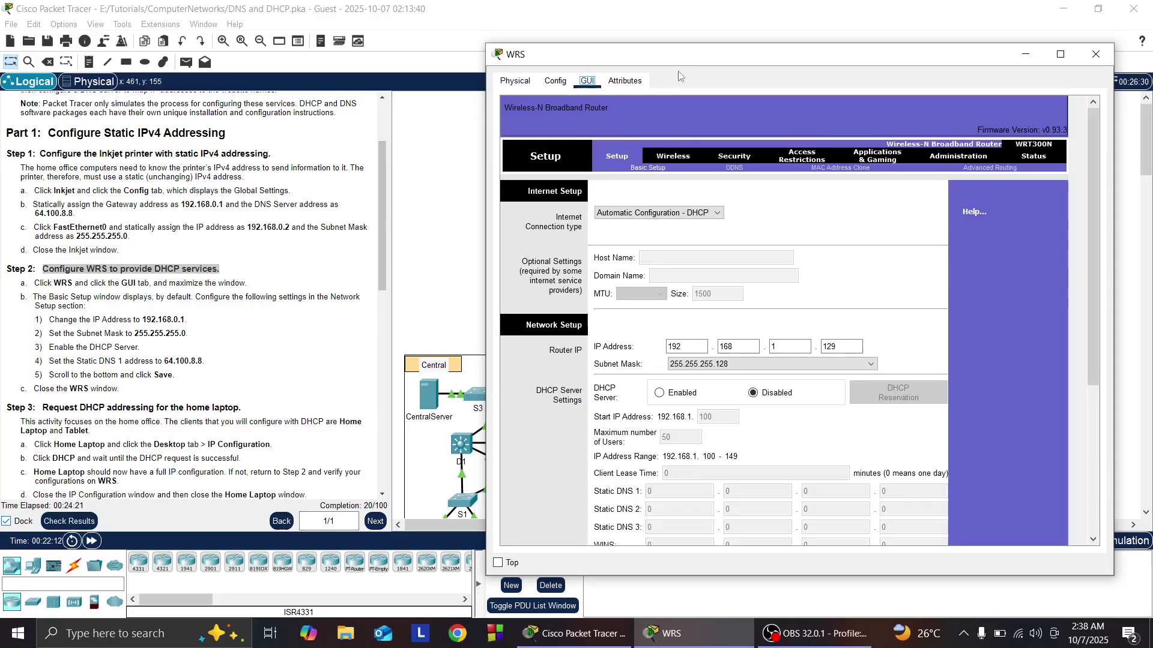
drag(679, 65, 709, 29)
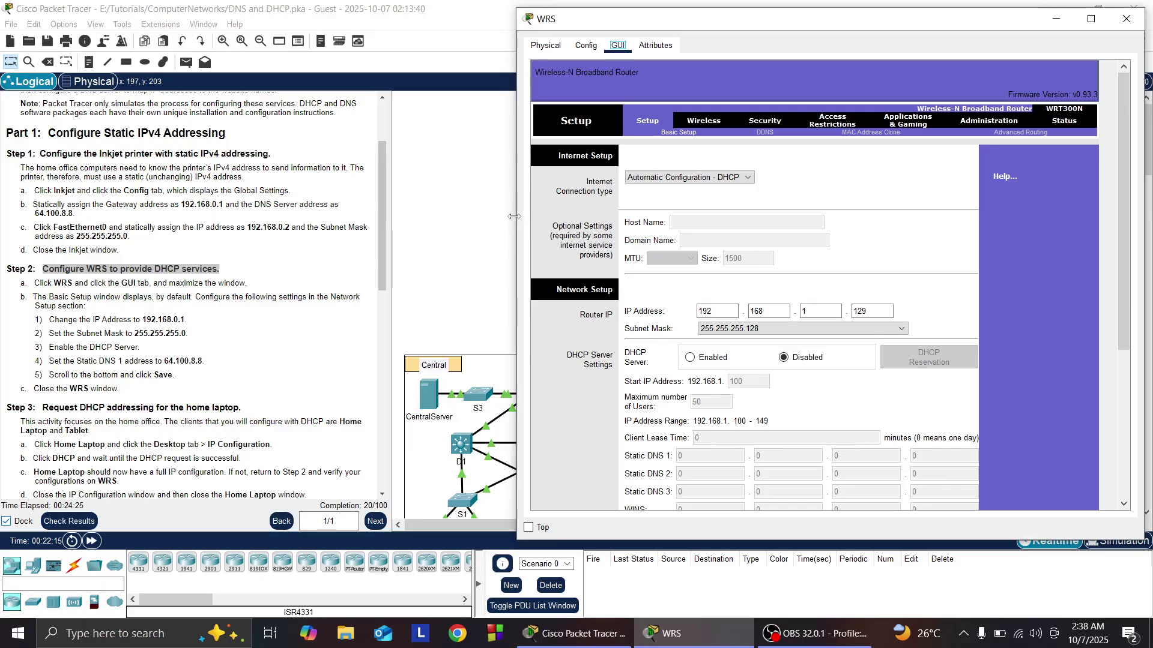
drag(513, 216, 401, 216)
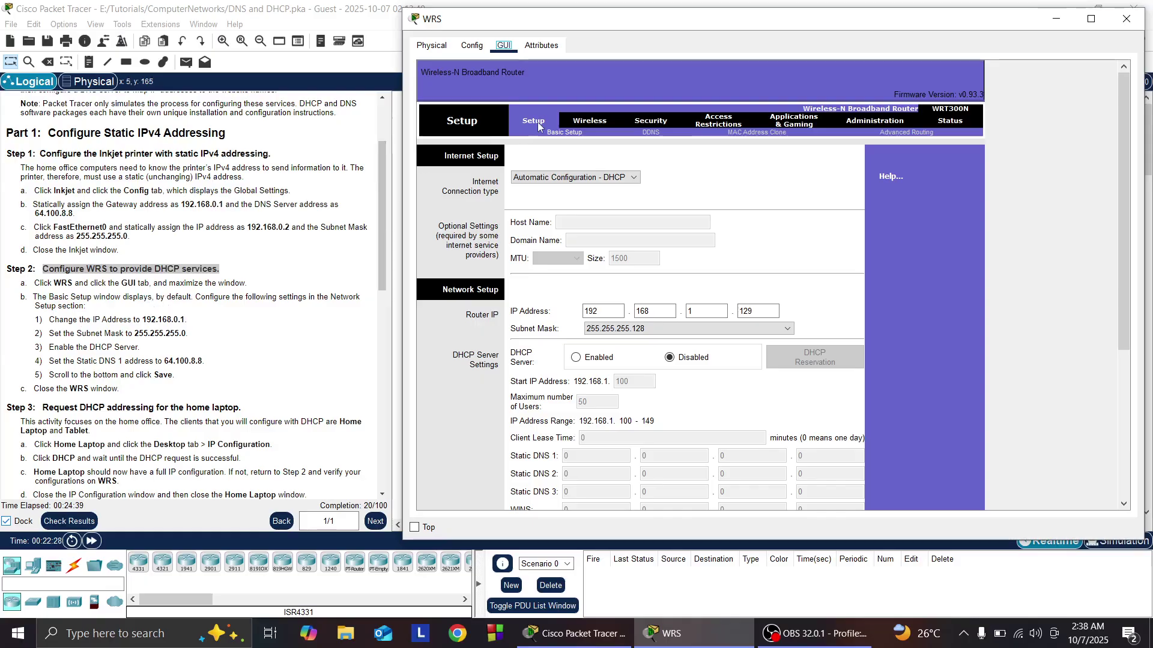
scroll(606, 442, down, 3)
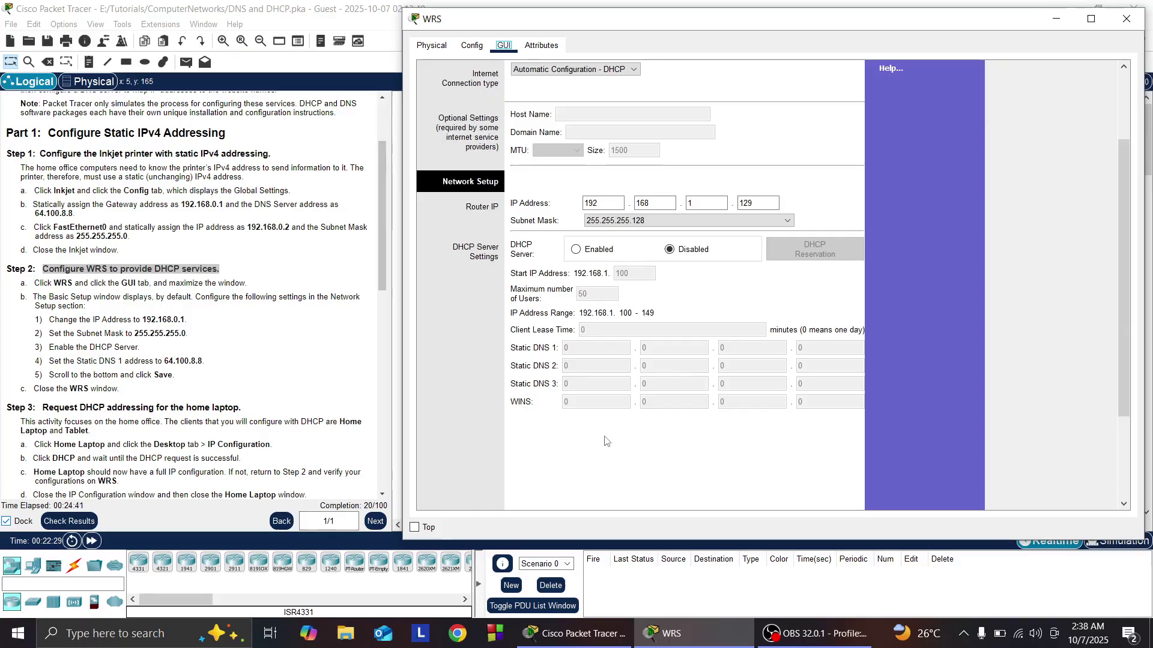
scroll(606, 442, up, 3)
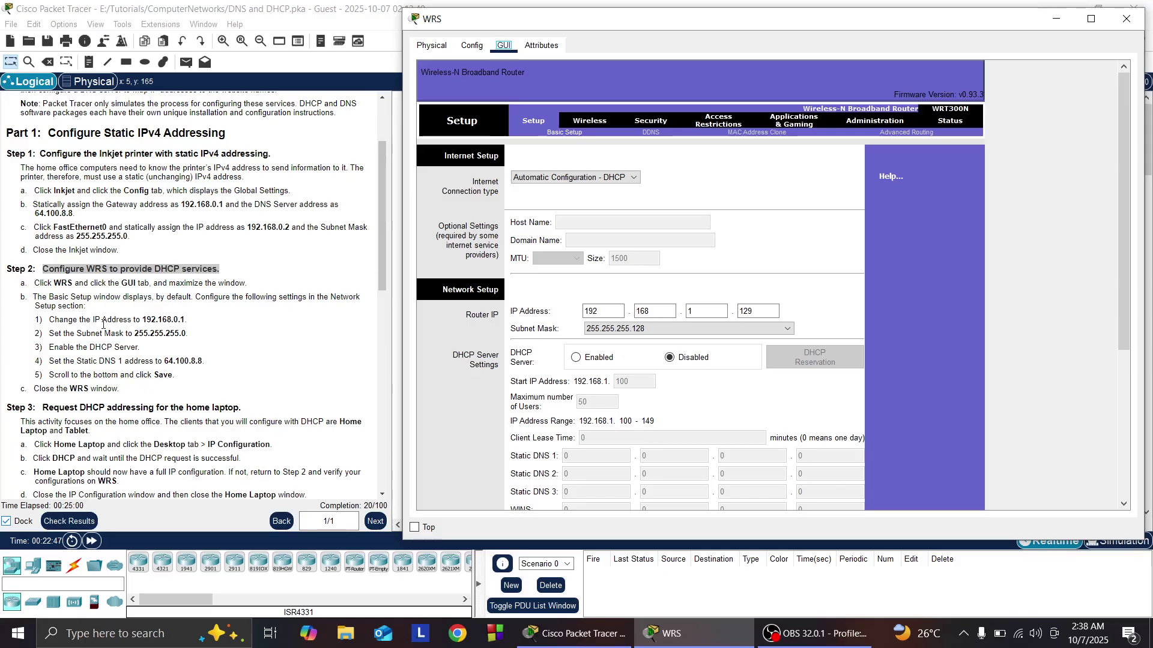
- Set the WRS router's IP address to 192.168.0.1 in the Network Setup section
click(606, 309)
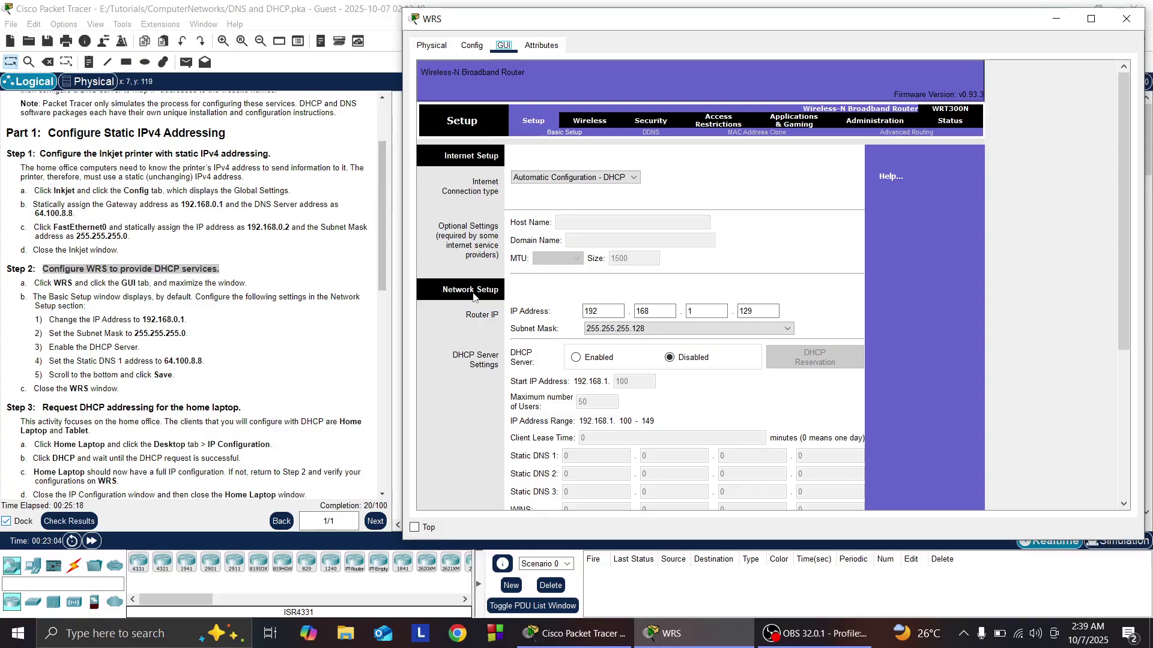
click(605, 313)
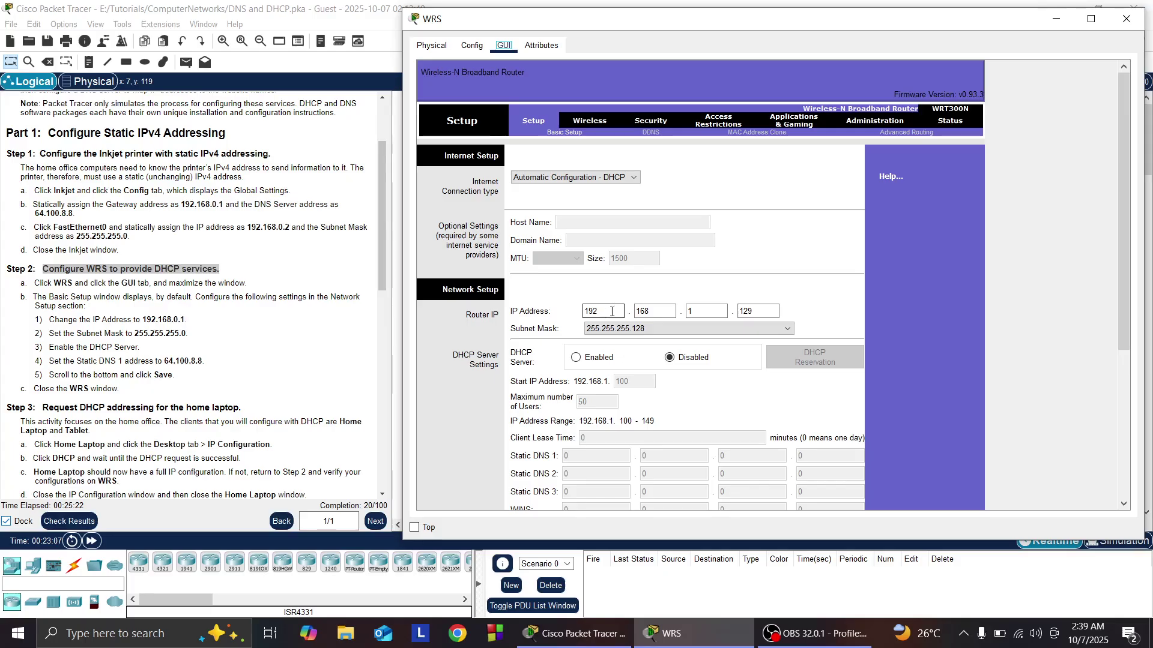
click(654, 312)
click(708, 312)
key(BackSpace)
text(0)
click(762, 309)
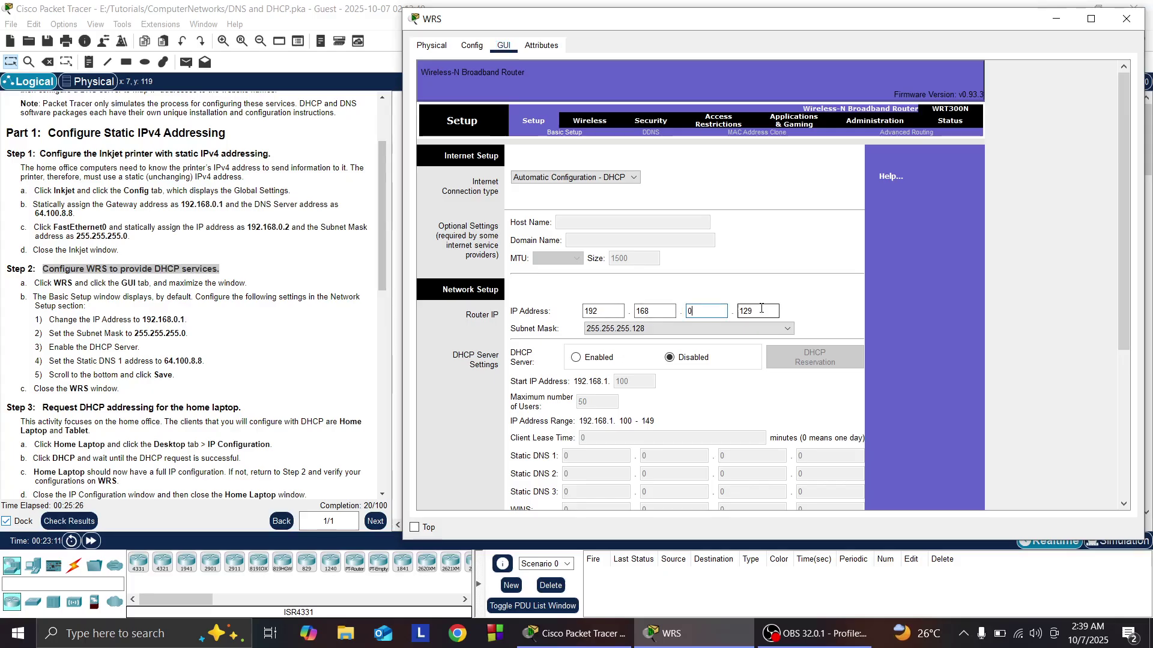
key(BackSpace)
key(BackSpace)
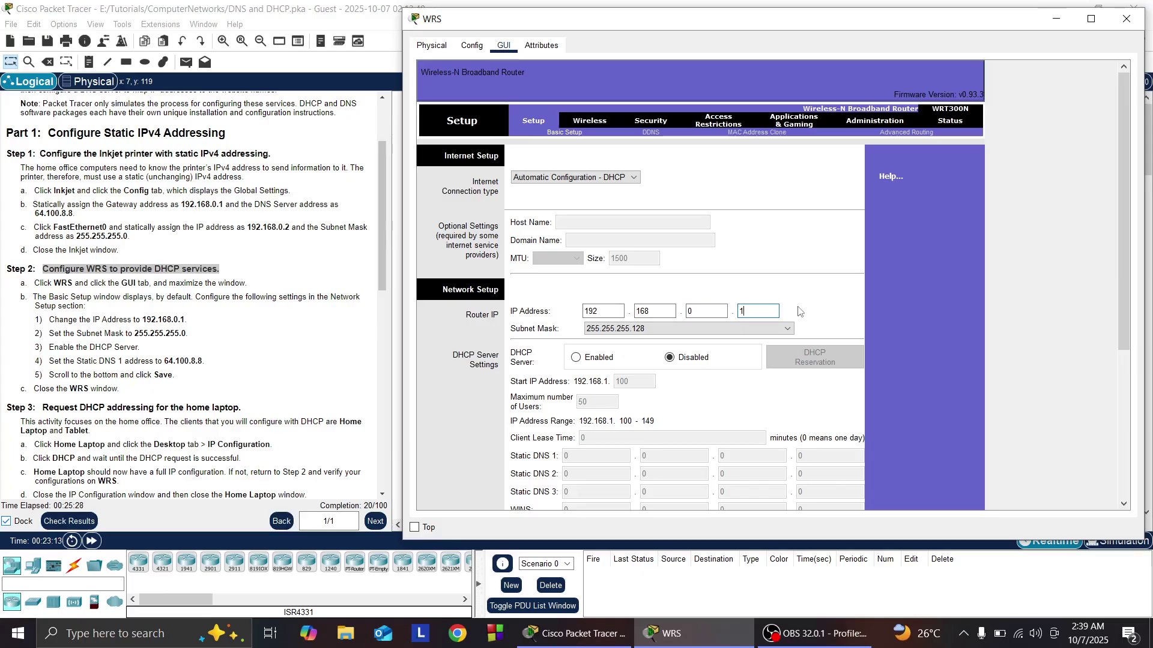
key(Tab)
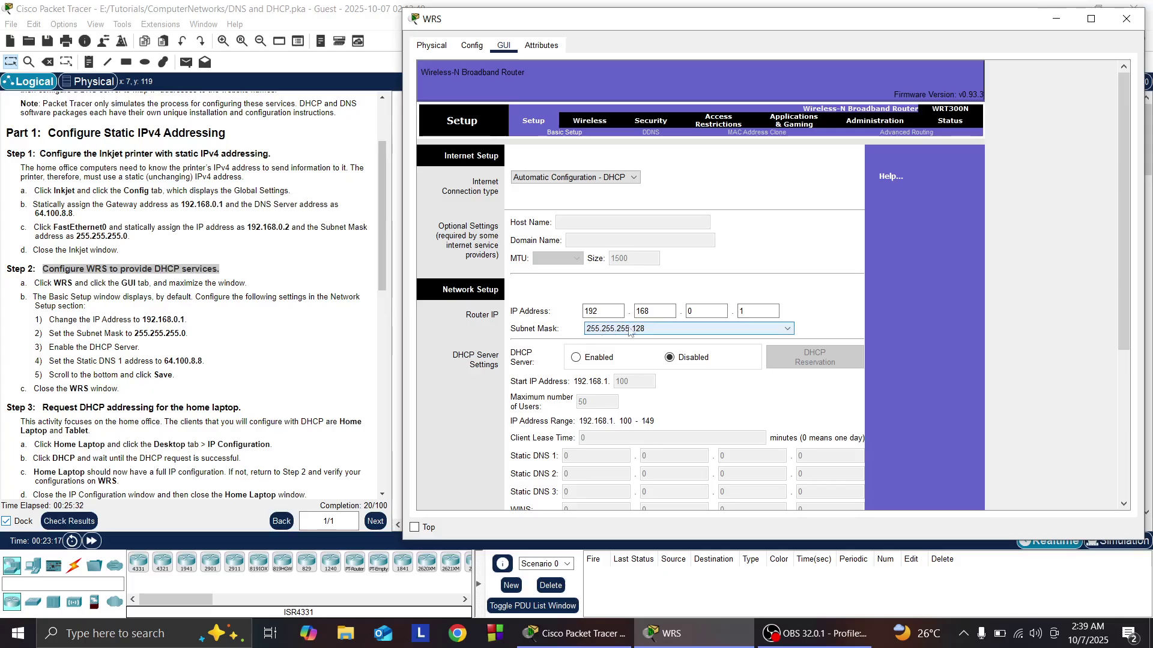
- Set the WRS router's subnet mask to 255.255.255.0 and enable its DHCP server
click(653, 330)
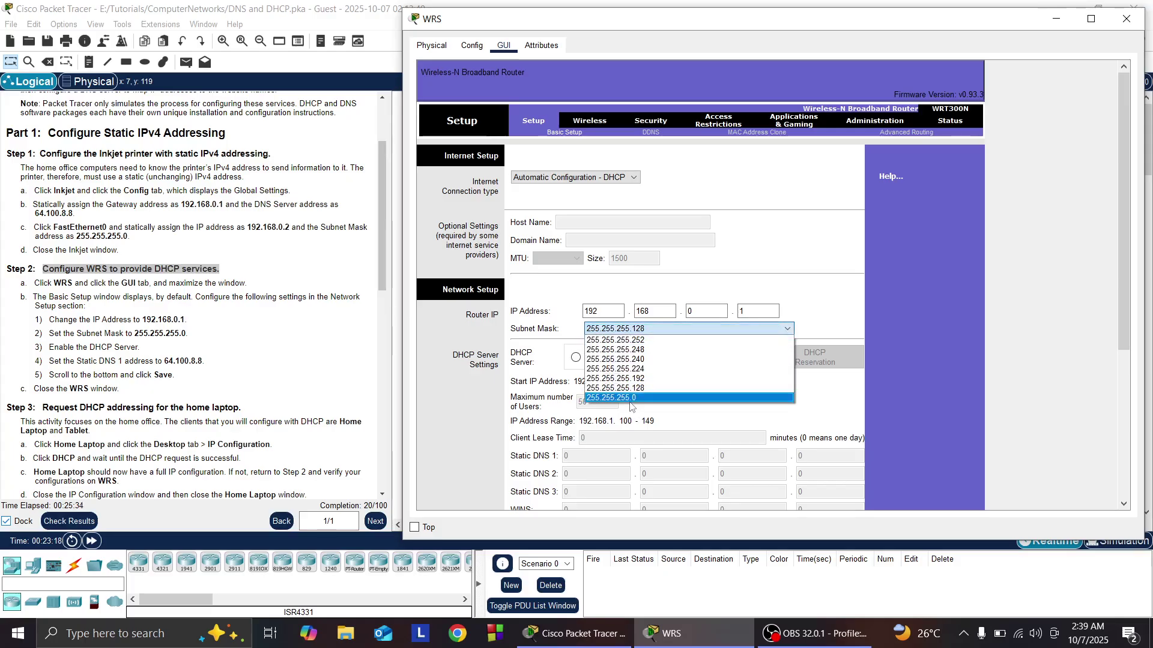
click(634, 399)
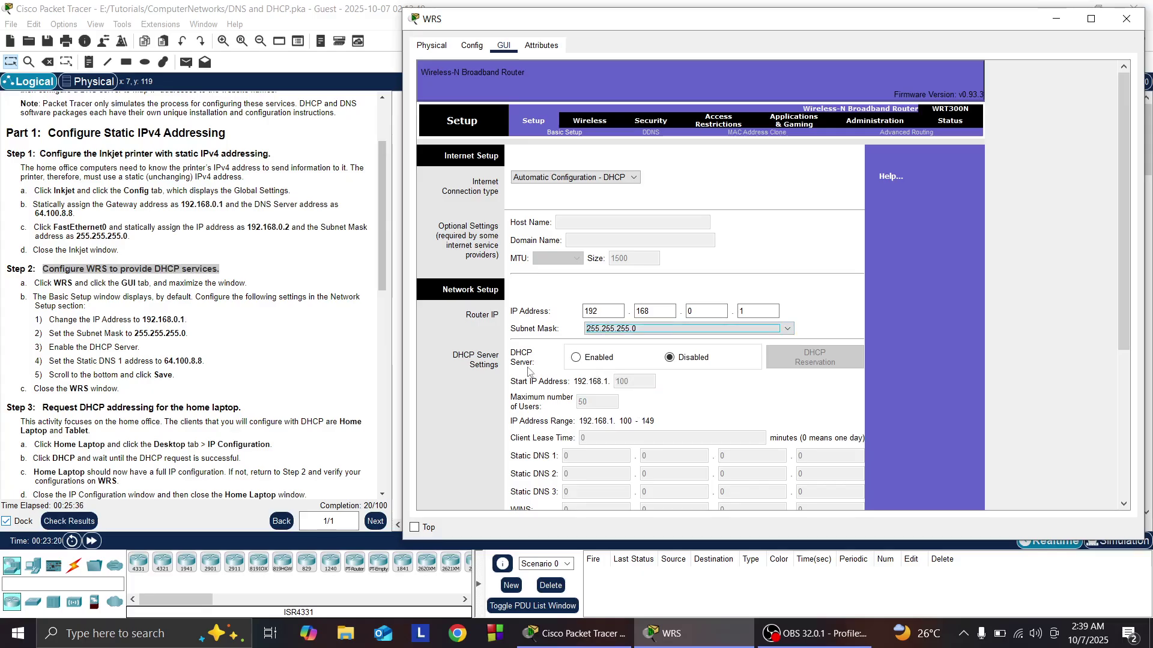
click(575, 358)
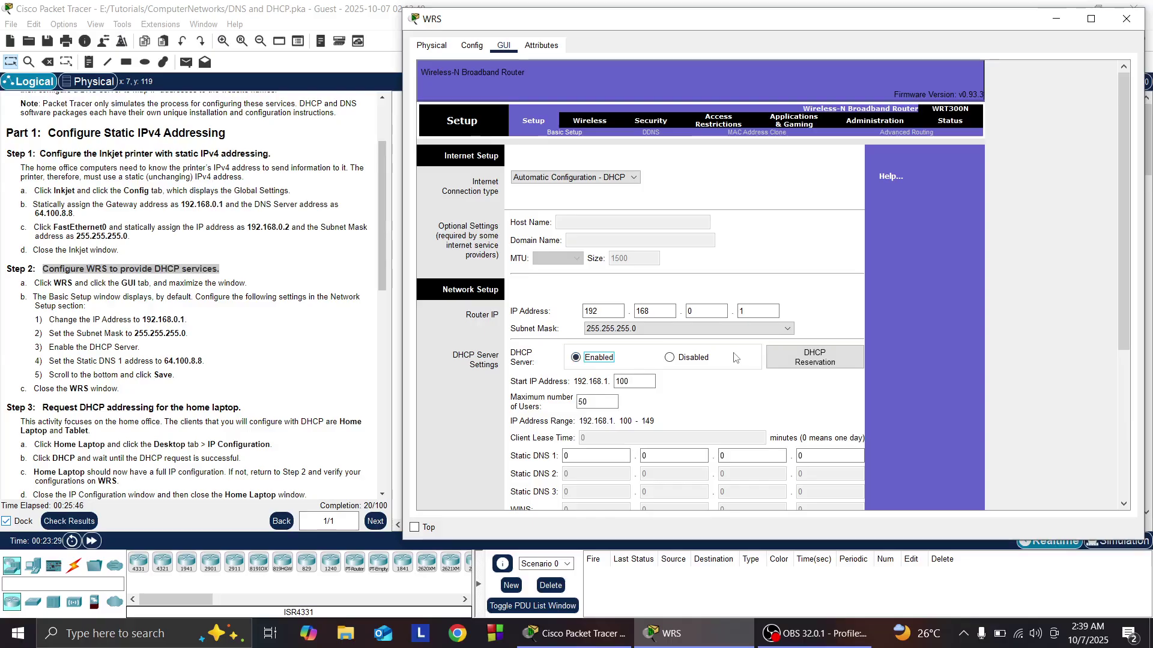
- Set Static DNS 1 to 64.100.8.8 in the WRS router's DHCP server settings
click(601, 456)
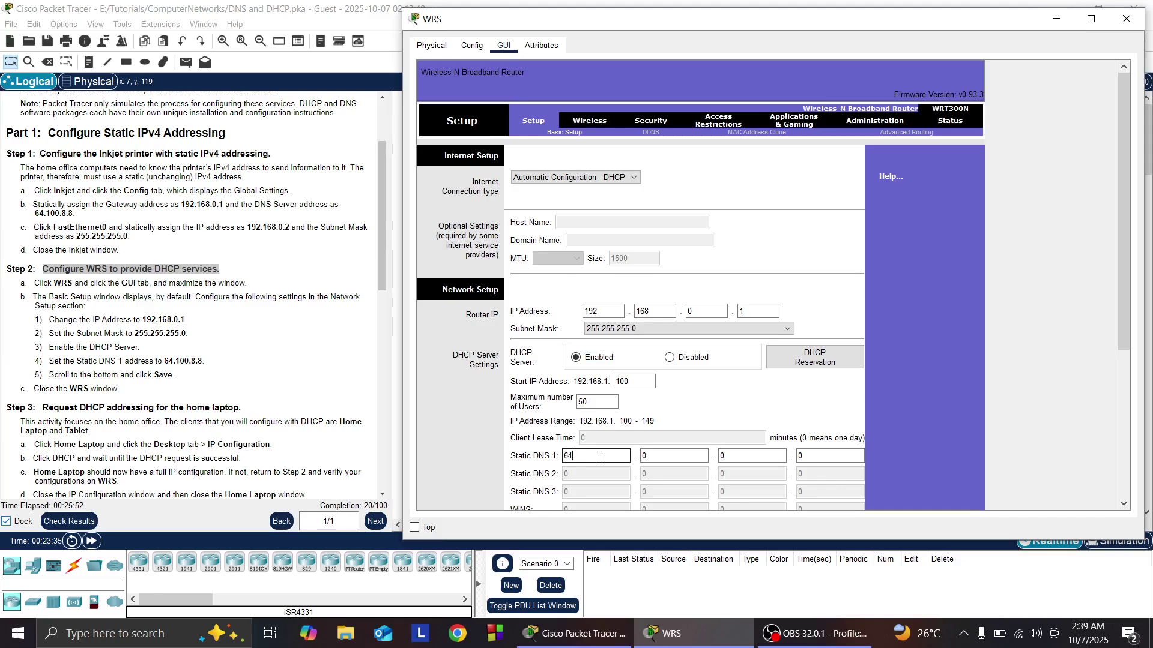
click(661, 460)
text(100)
click(780, 455)
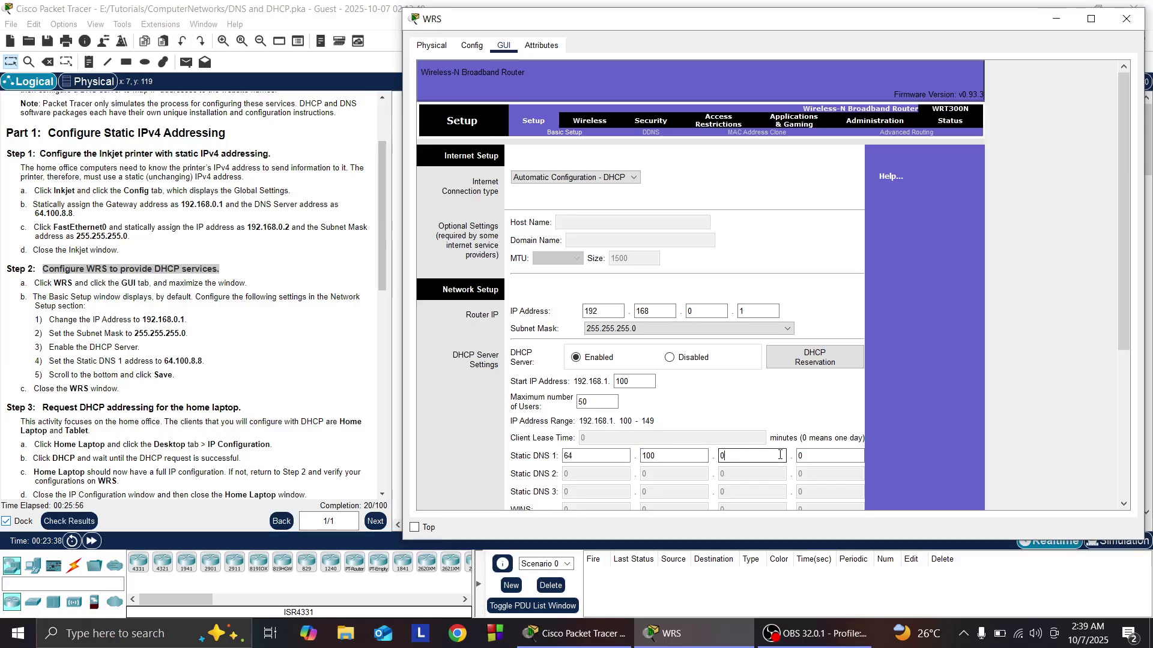
text(8)
click(817, 457)
text(8)
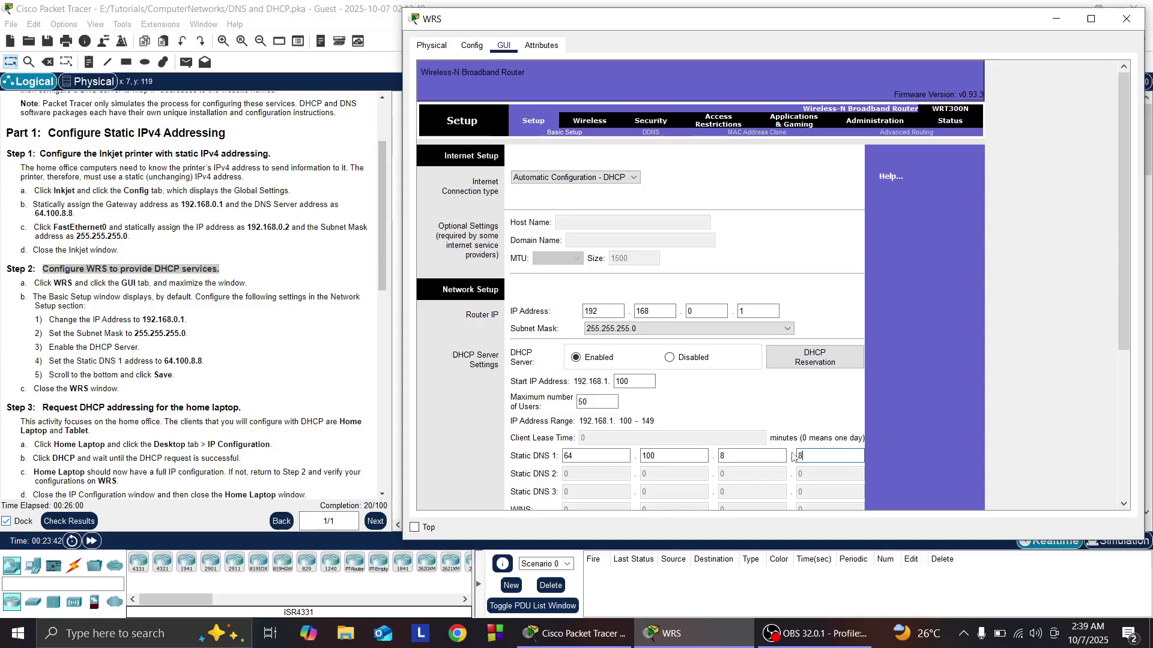
- Save the WRS router's setup changes and close its window
scroll(751, 379, down, 3)
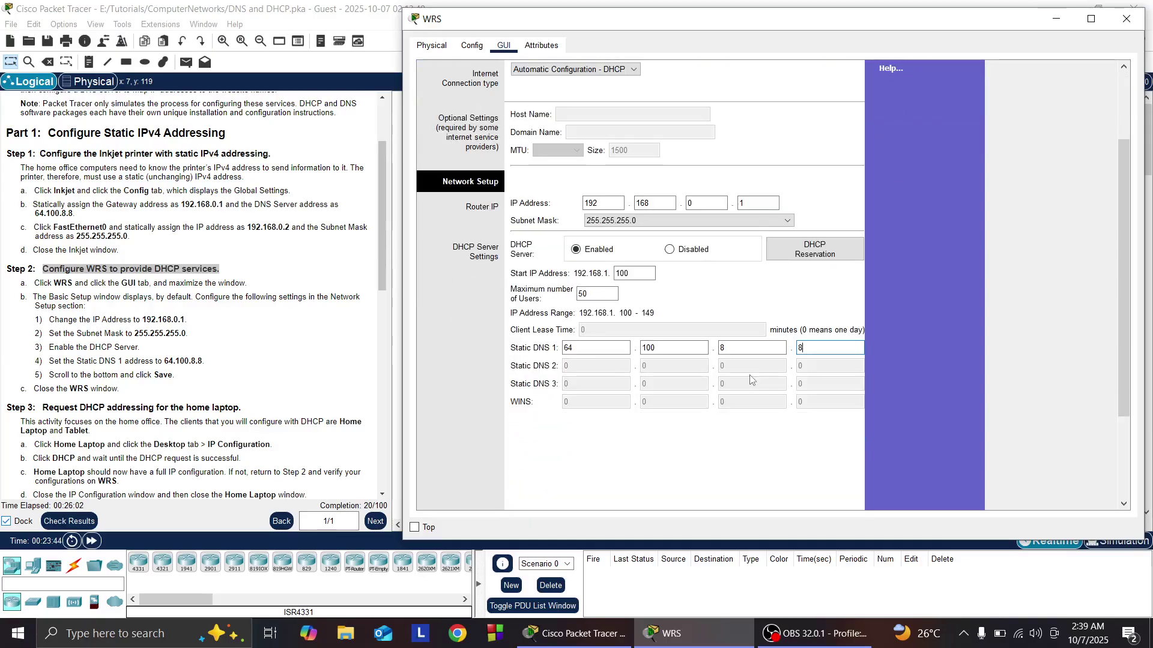
scroll(750, 380, down, 4)
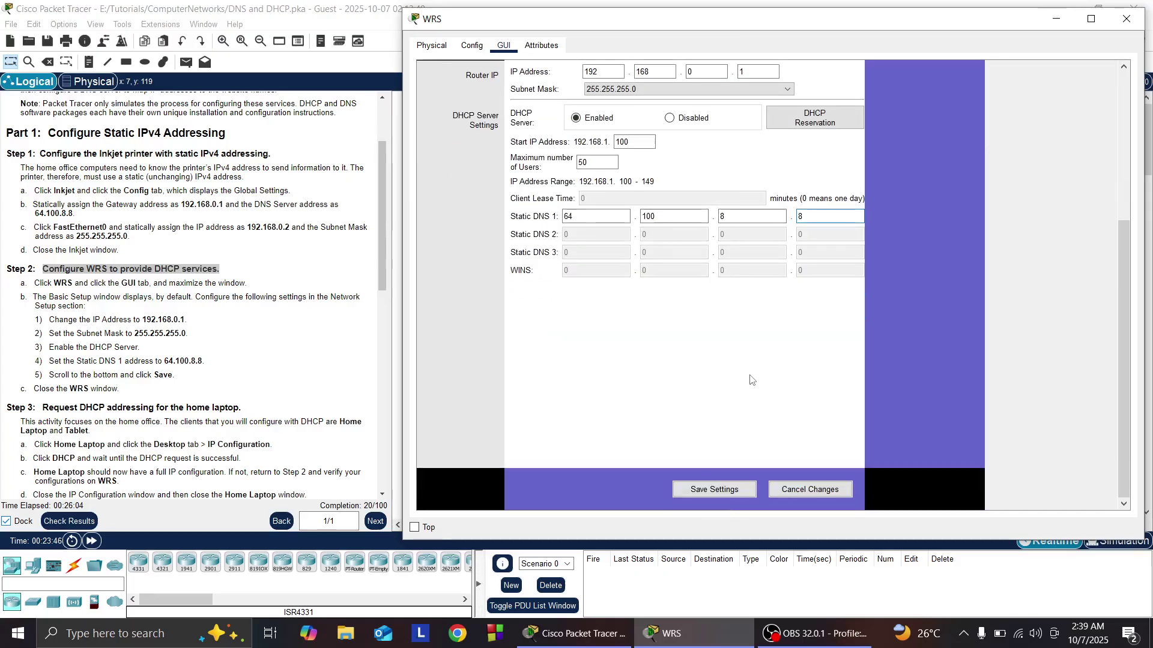
click(726, 491)
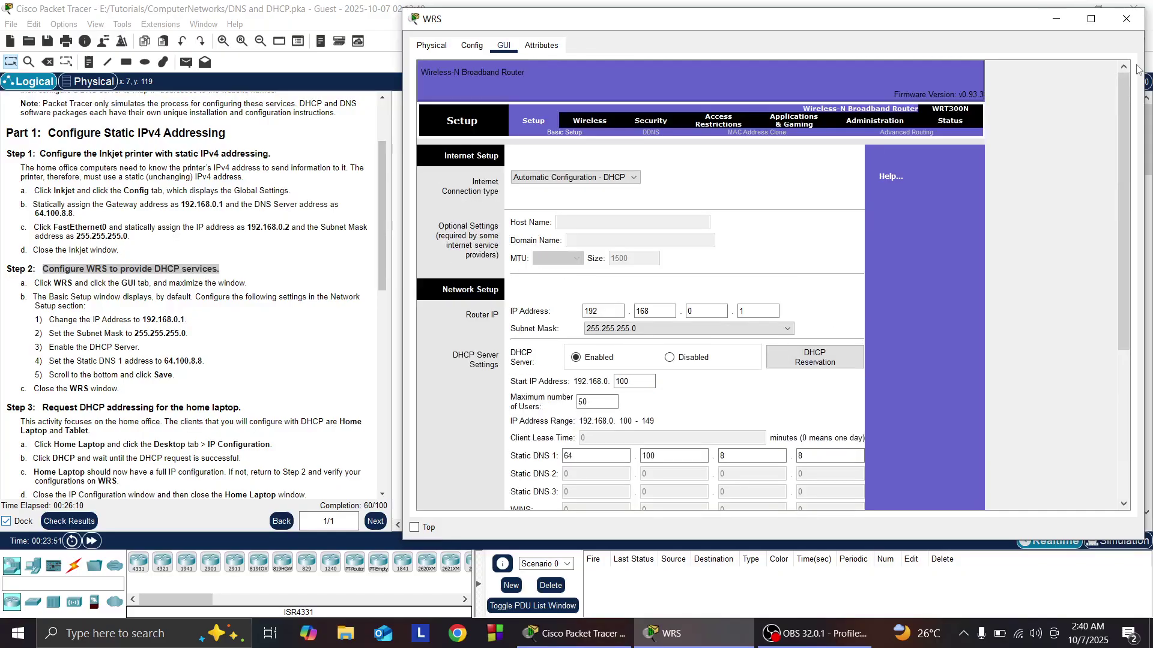
click(1126, 19)
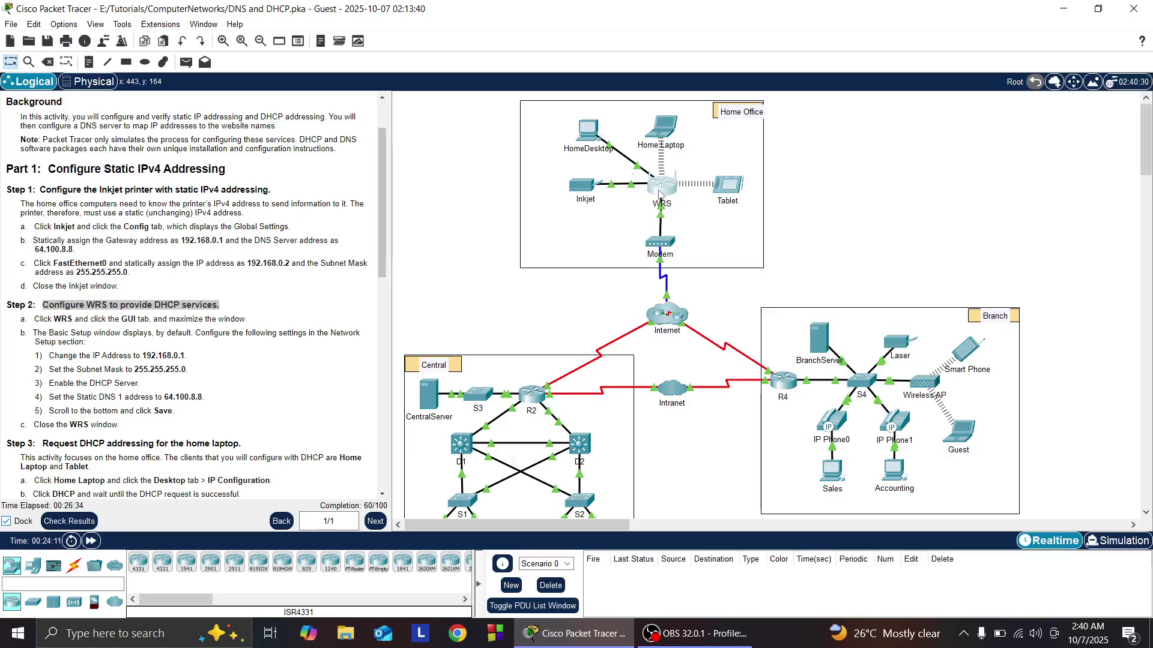
- Check the activity results for the WRS DHCP server assessment items, and close the results view
click(69, 522)
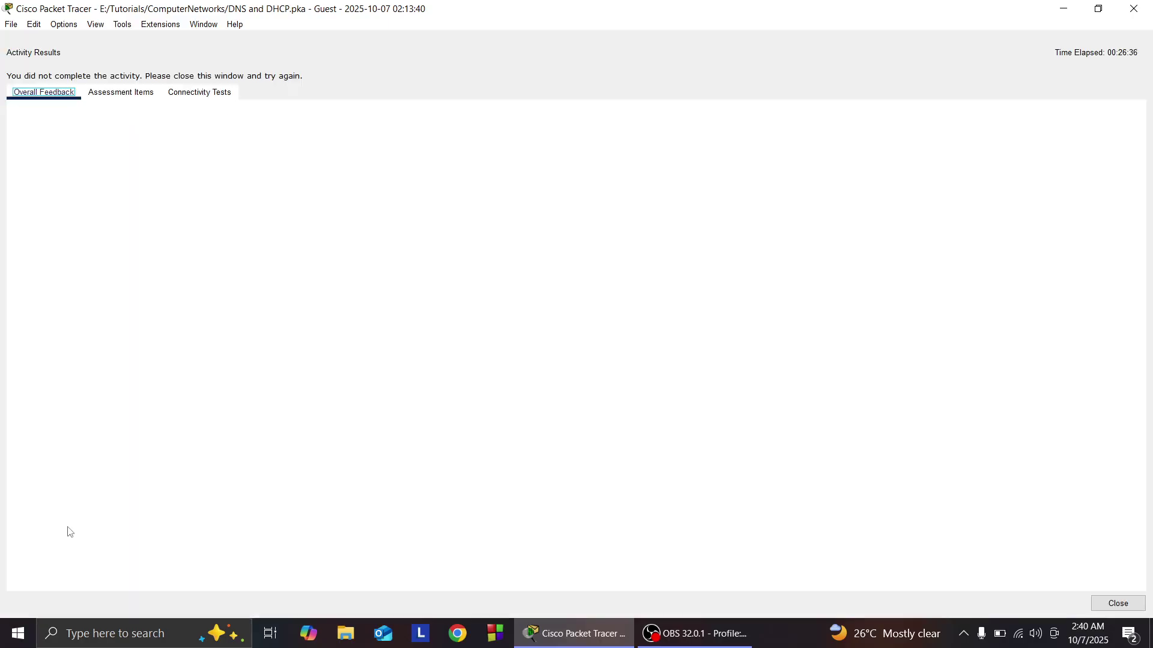
click(108, 94)
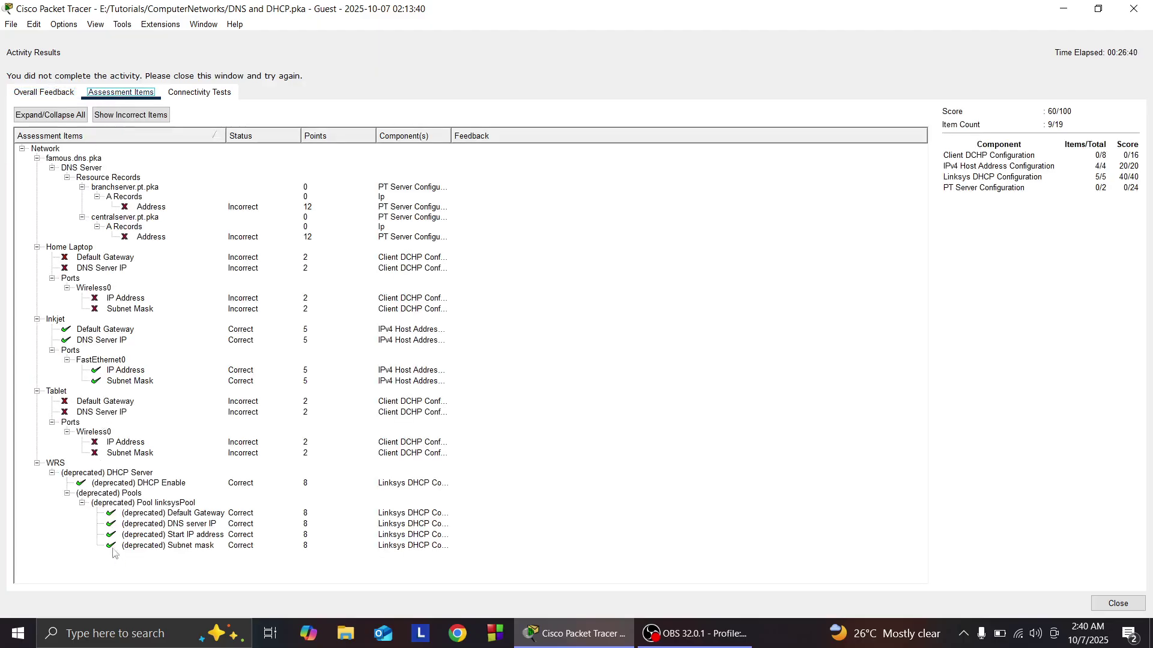
click(1134, 9)
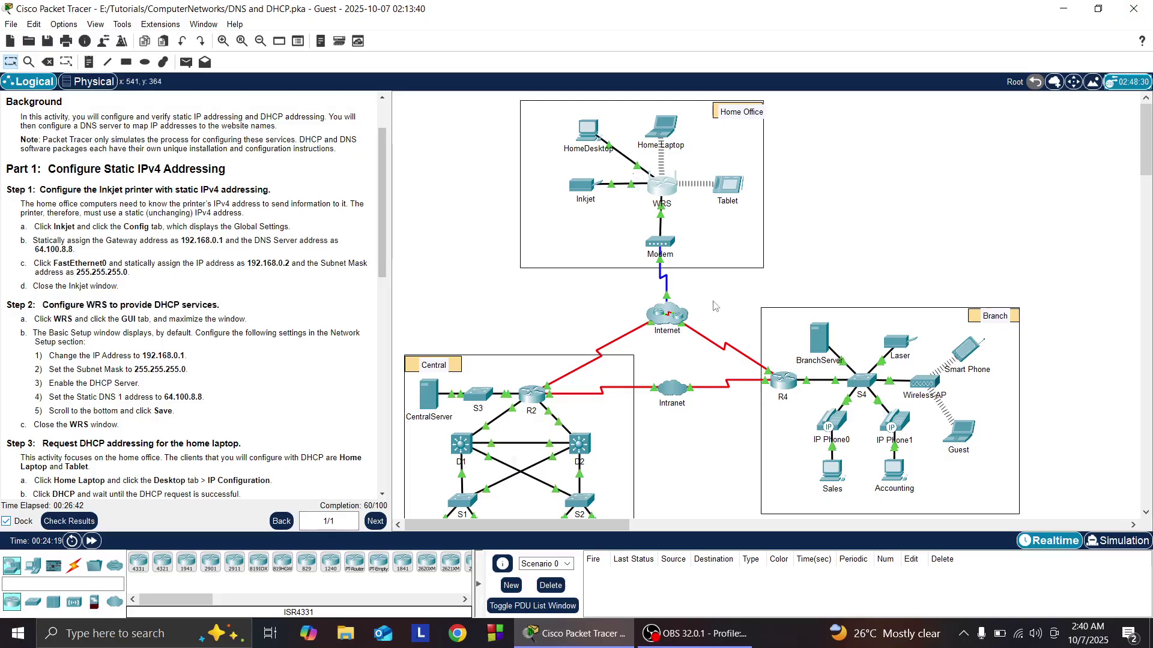
click(696, 633)
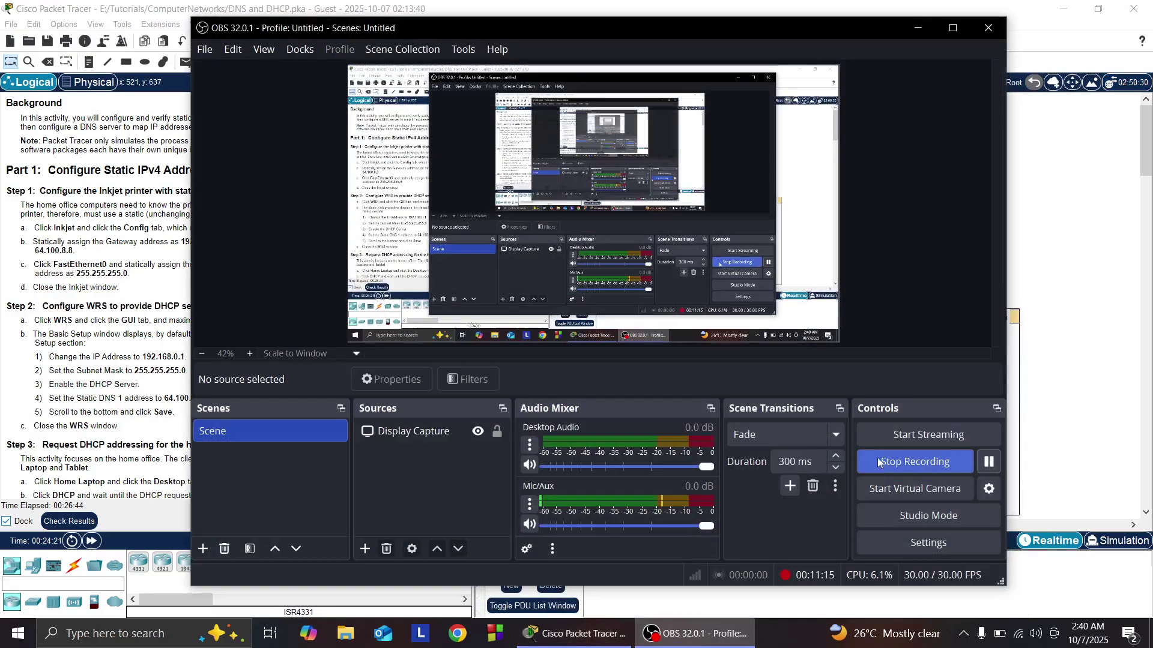
click(918, 27)
- Request DHCP addressing for the Home Laptop's Wireless0 interface, and close its IP configuration and device window
scroll(248, 367, down, 5)
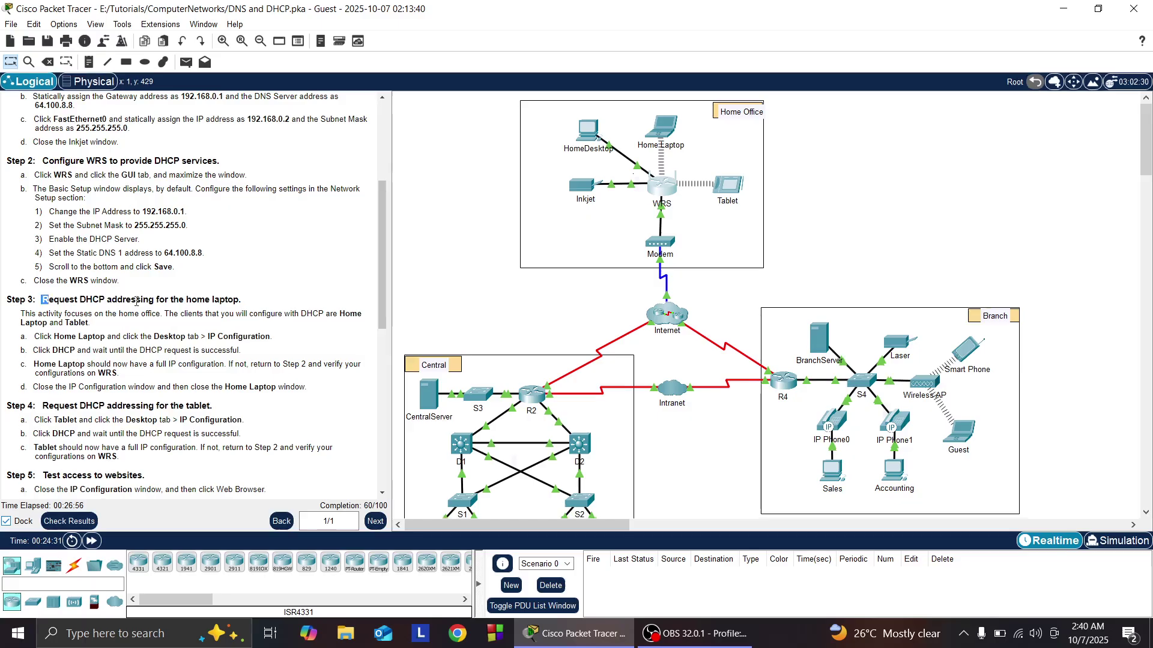
drag(42, 299, 248, 304)
click(250, 304)
mouse_move(660, 135)
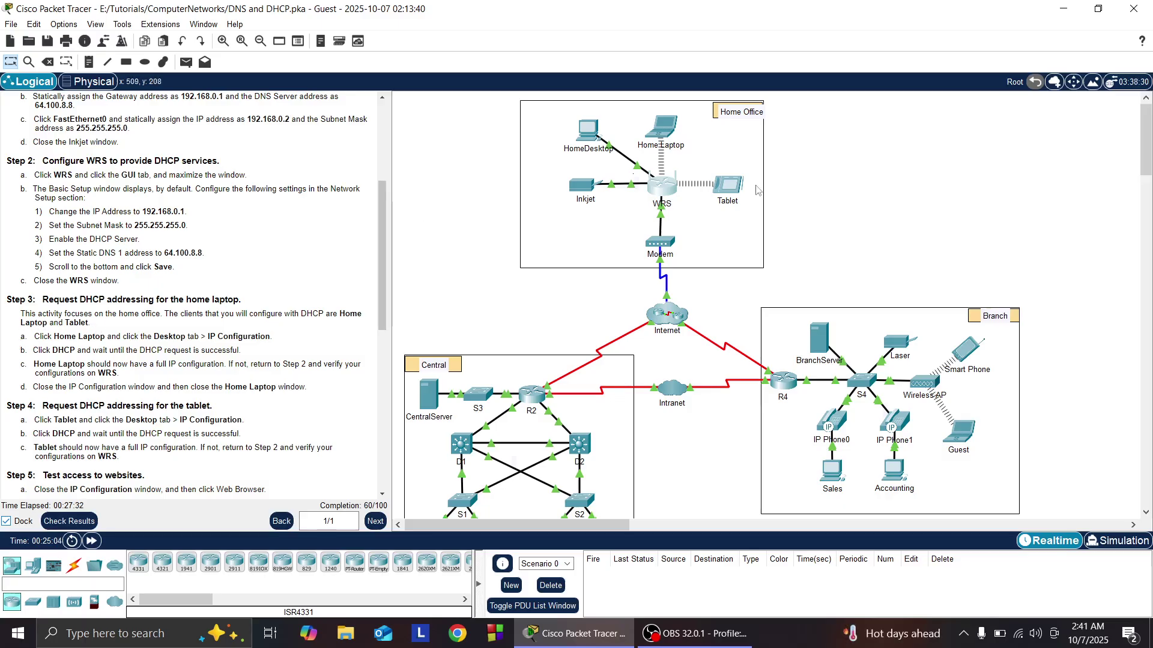
click(665, 131)
click(522, 123)
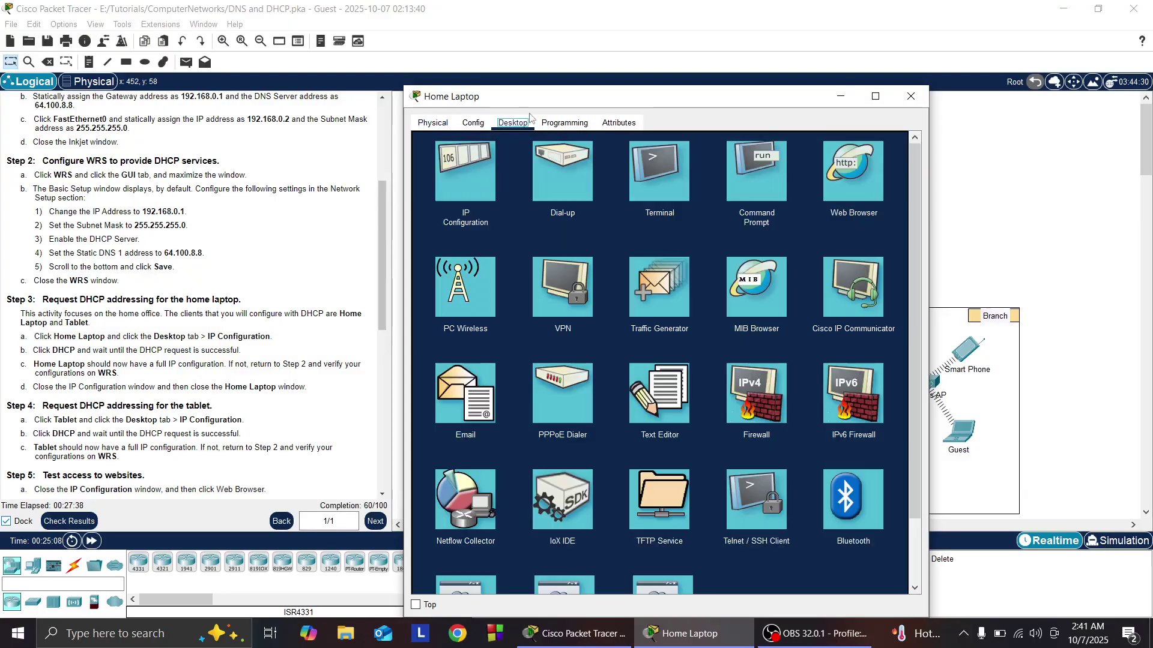
drag(537, 97, 577, 98)
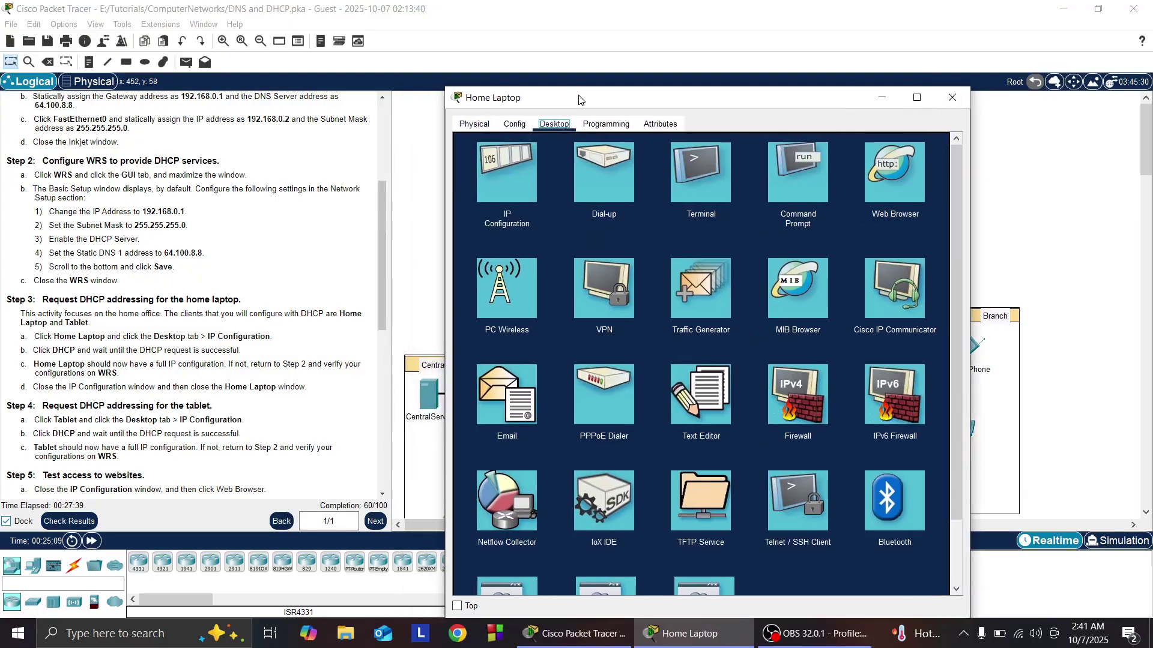
click(519, 187)
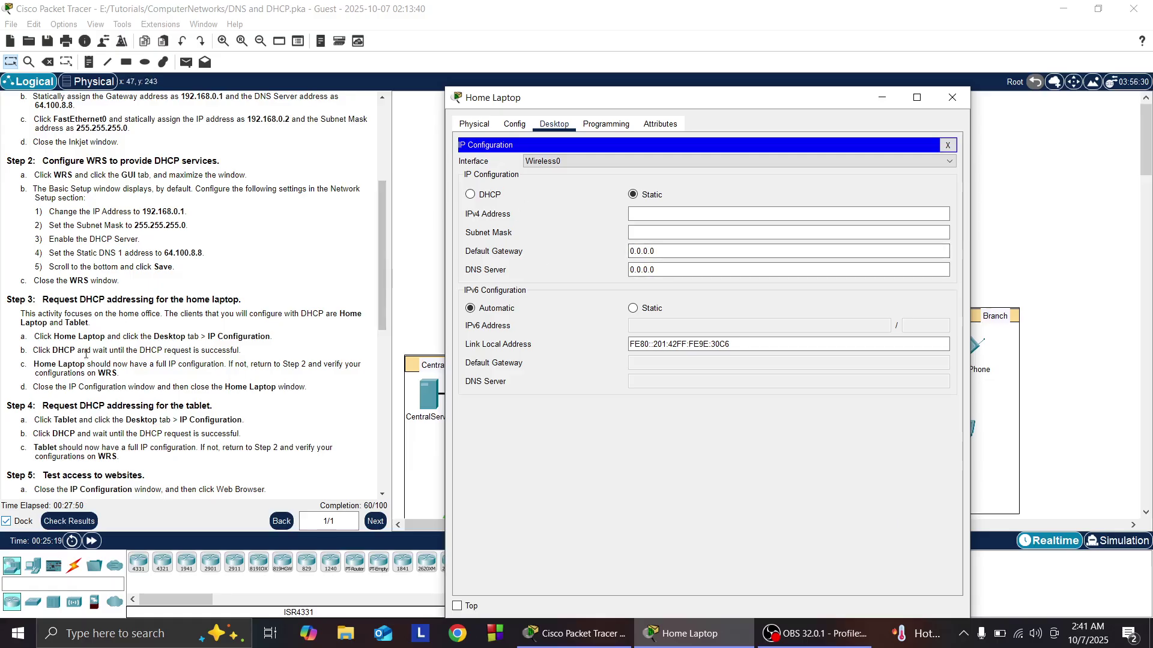
click(470, 195)
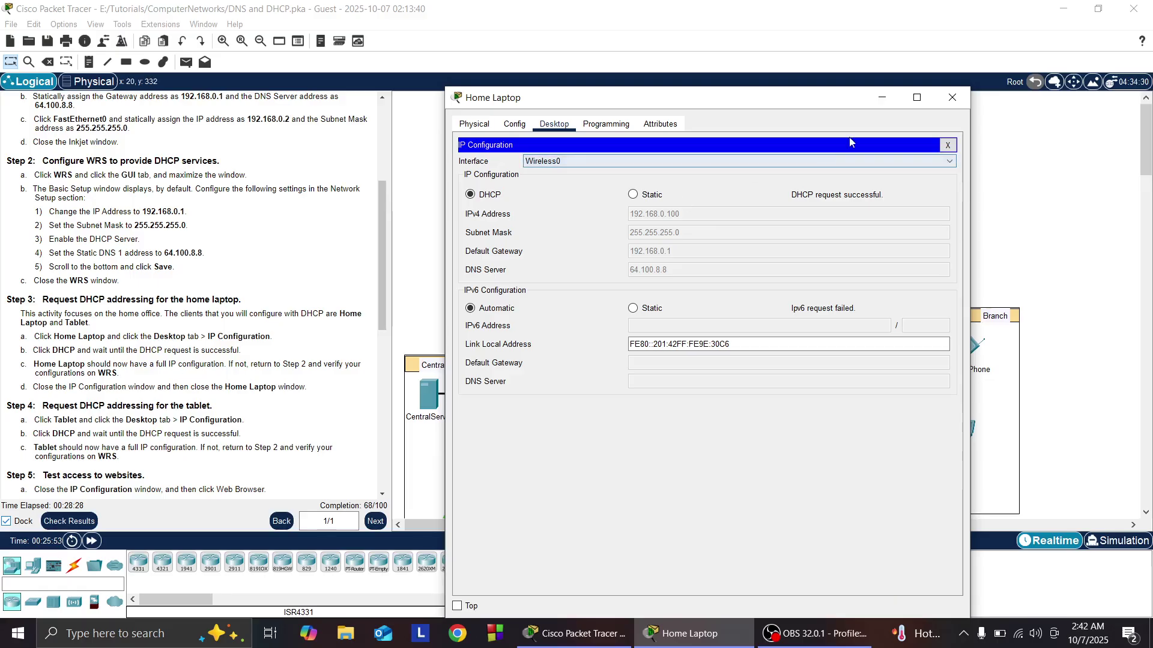
click(947, 144)
click(952, 97)
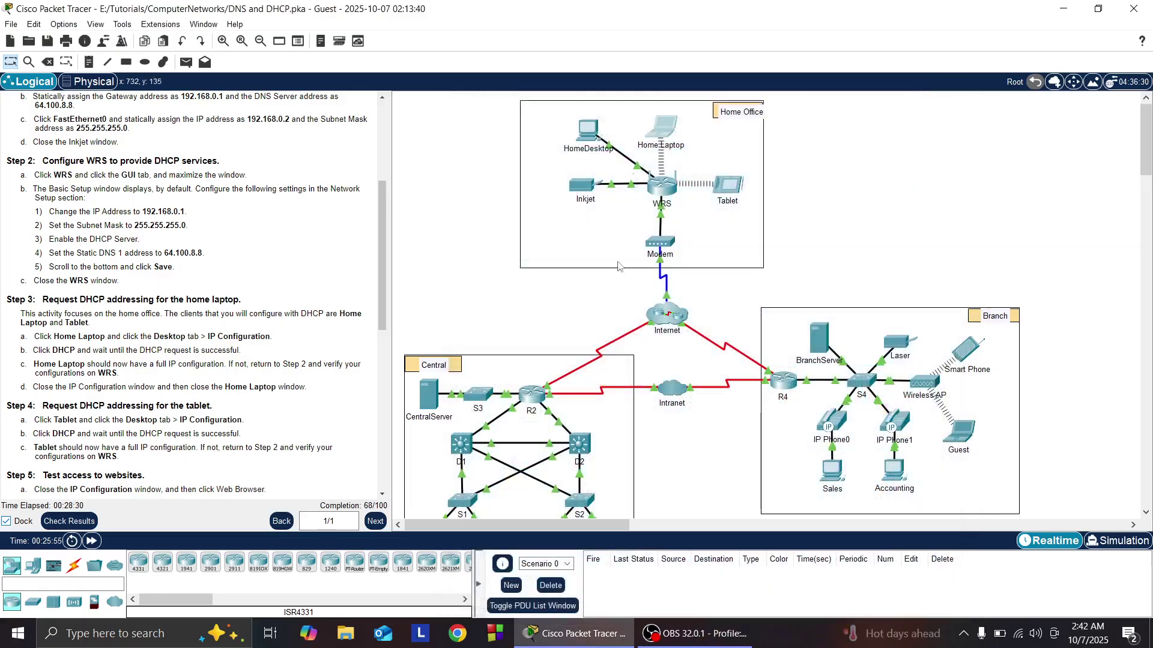
- Request DHCP addressing for the Tablet's Wireless0 interface, and close its IP configuration and device window
click(730, 187)
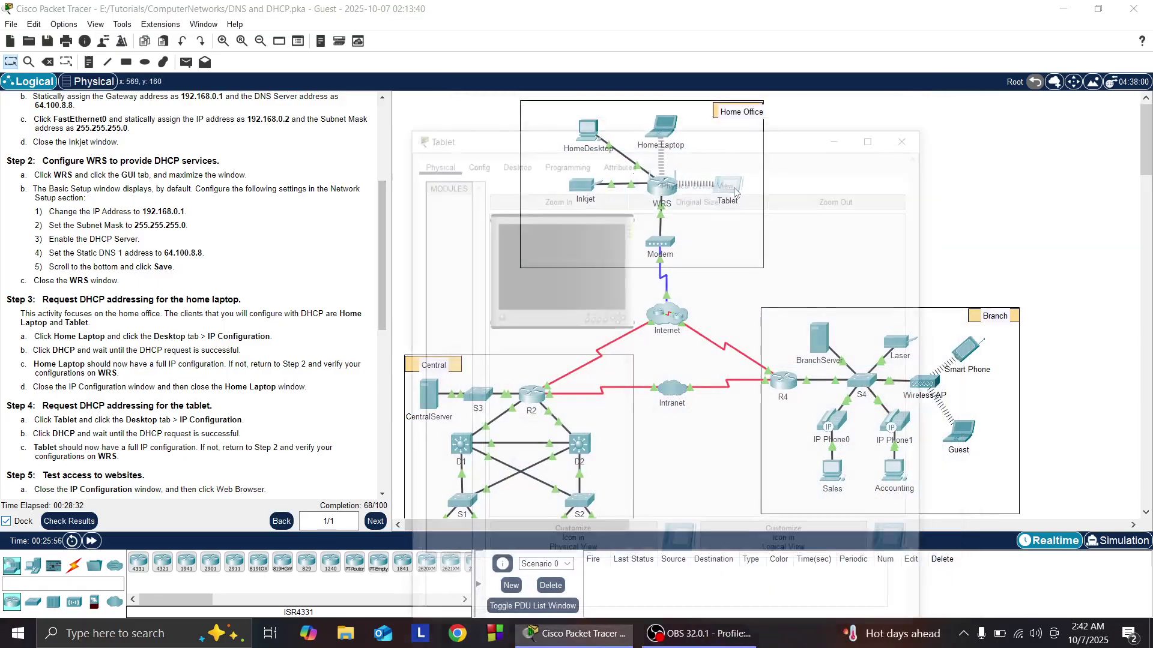
click(473, 123)
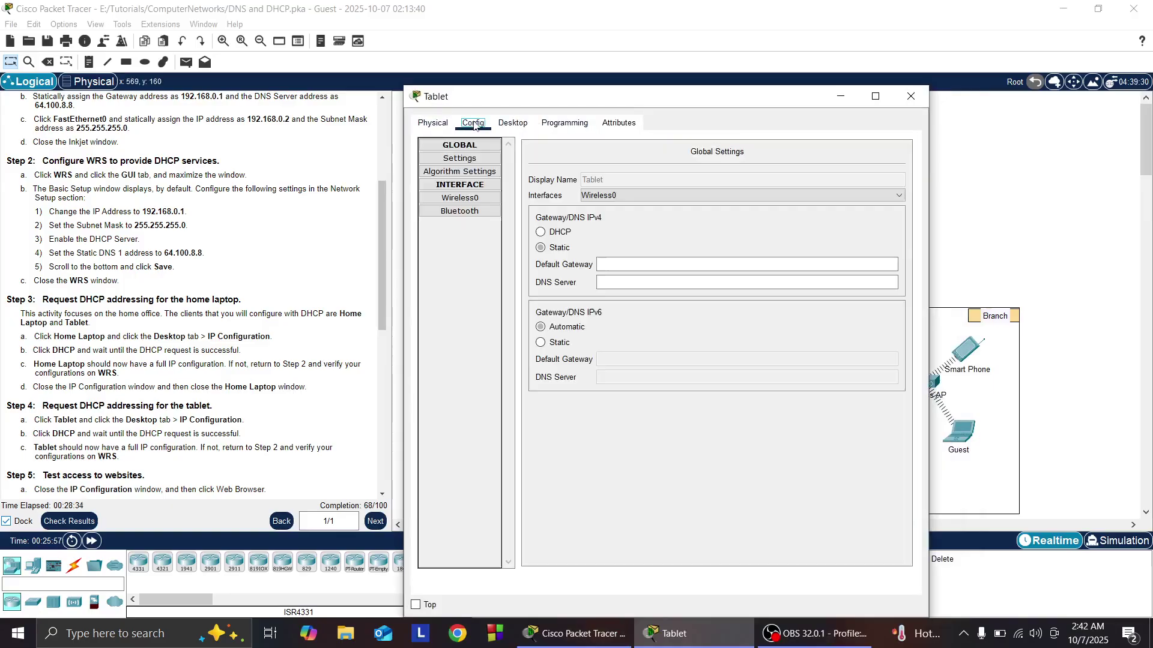
click(512, 124)
click(470, 167)
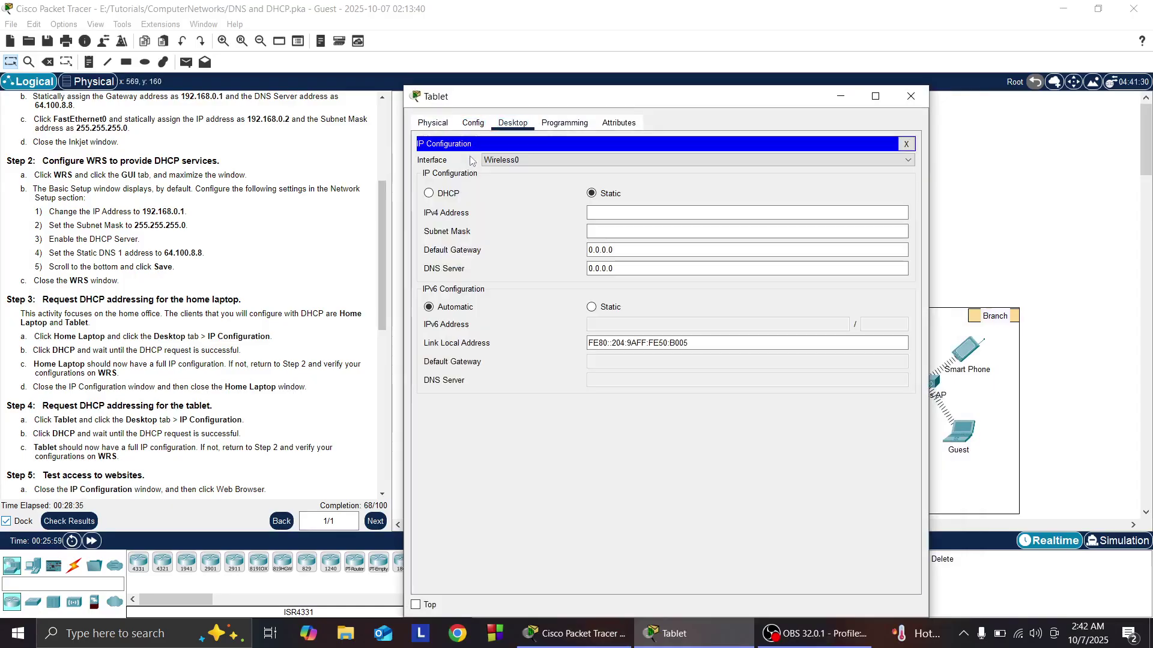
click(430, 194)
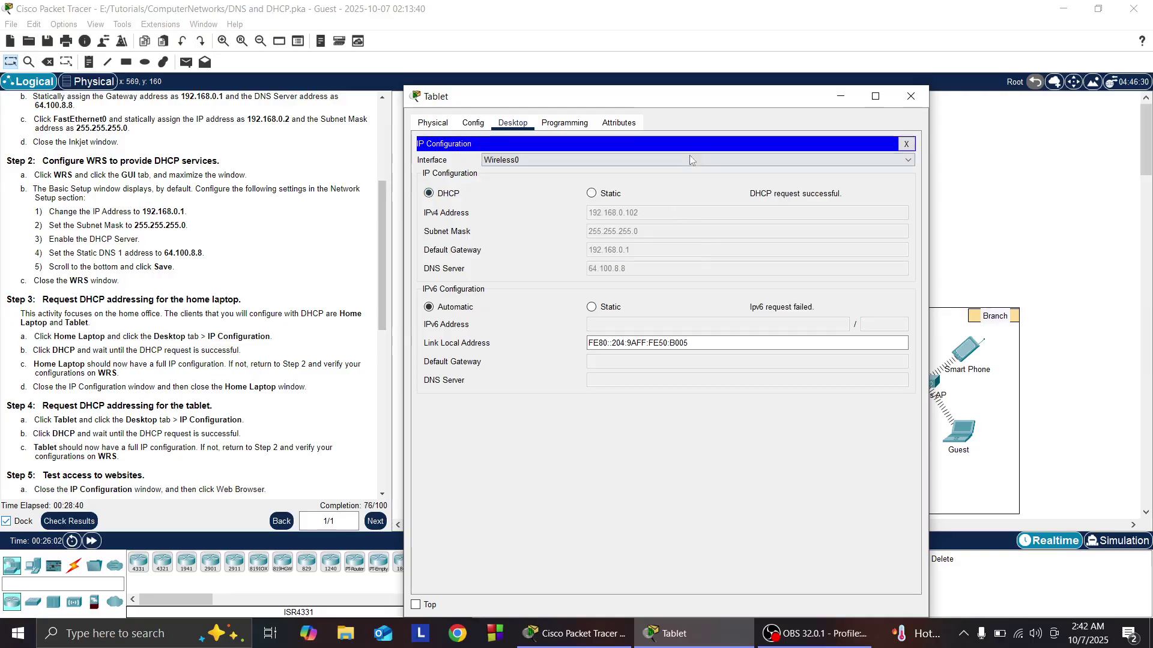
click(908, 144)
click(911, 96)
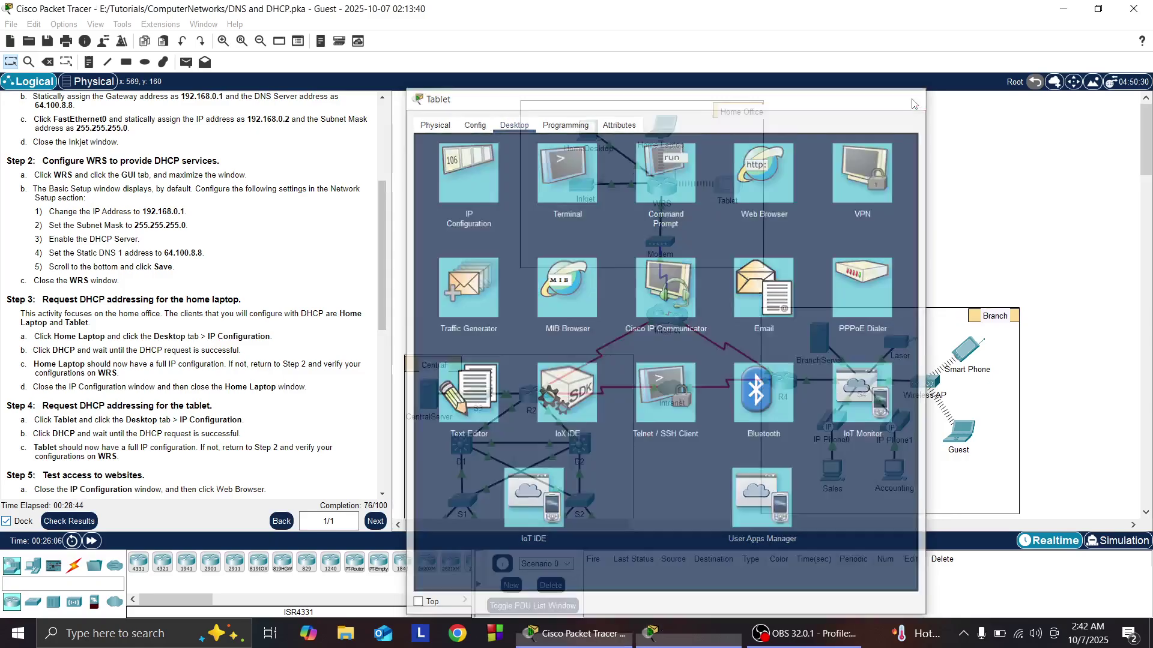
- Review the website access test instructions and open the web browser on the Home Laptop
scroll(41, 373, down, 3)
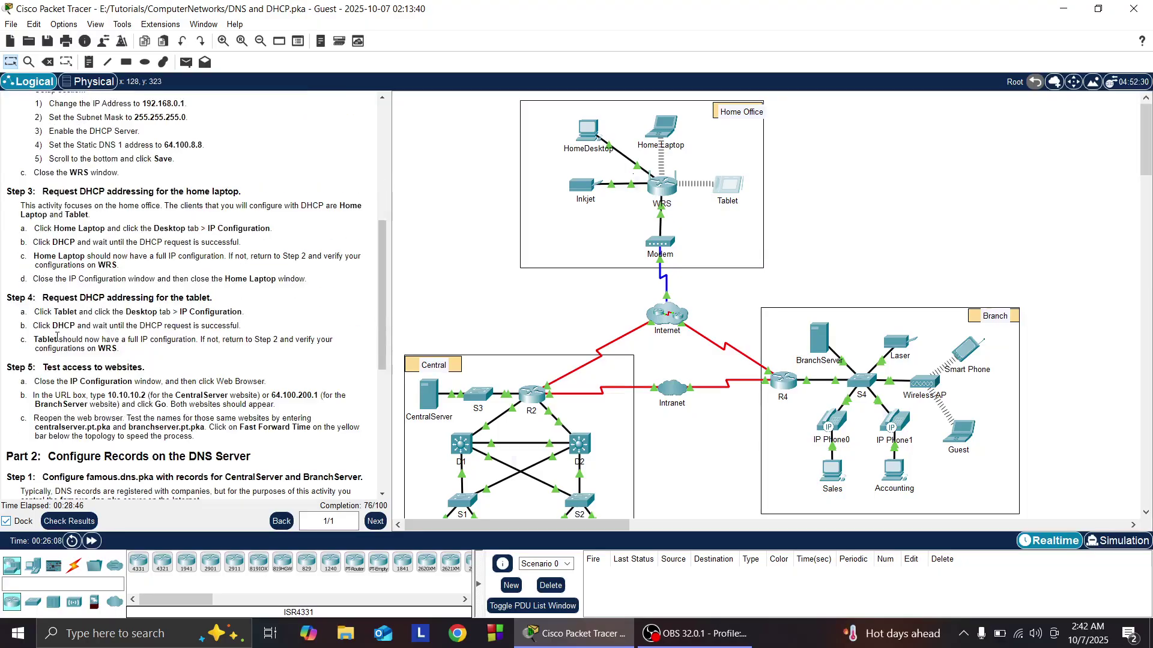
scroll(71, 323, down, 3)
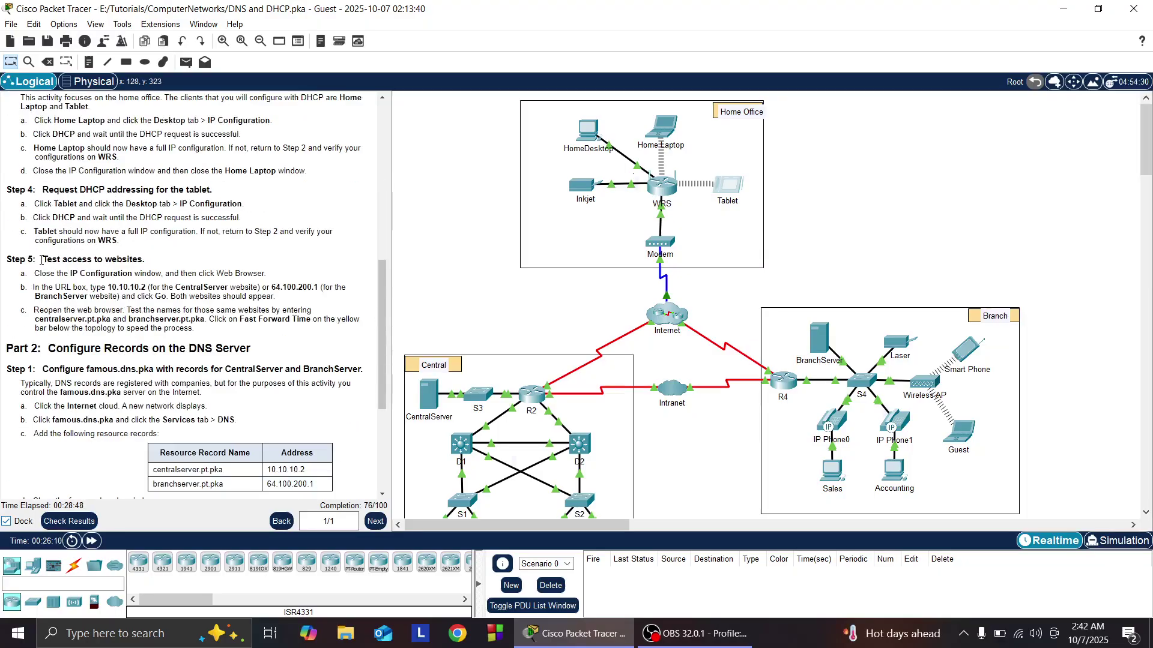
drag(41, 260, 147, 260)
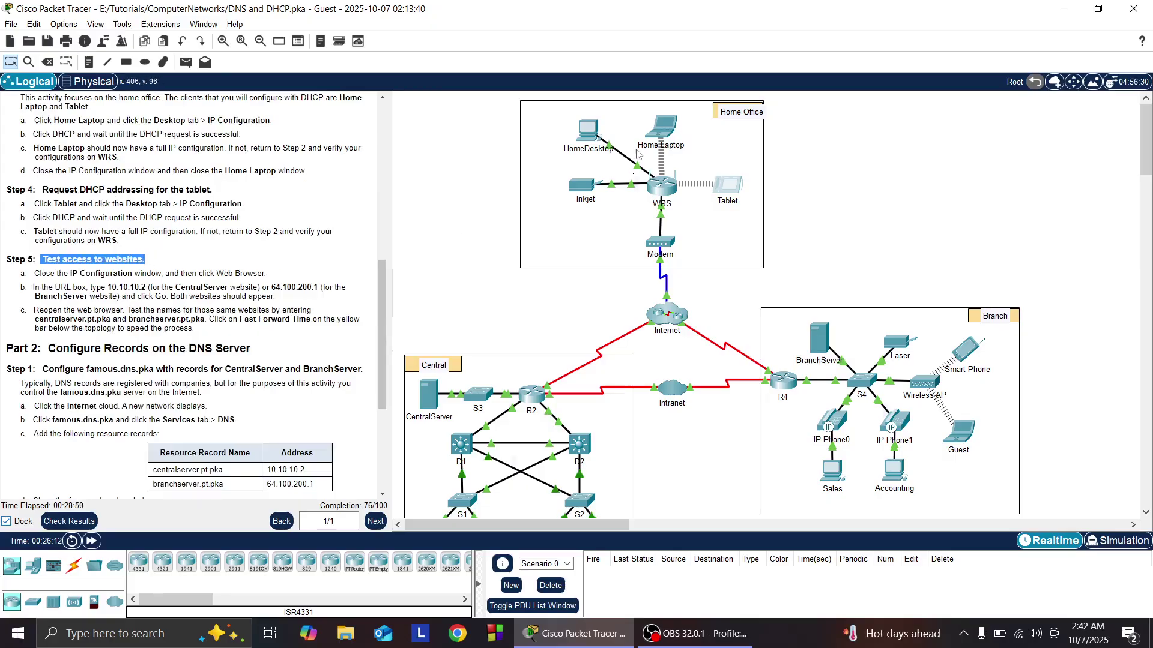
click(721, 254)
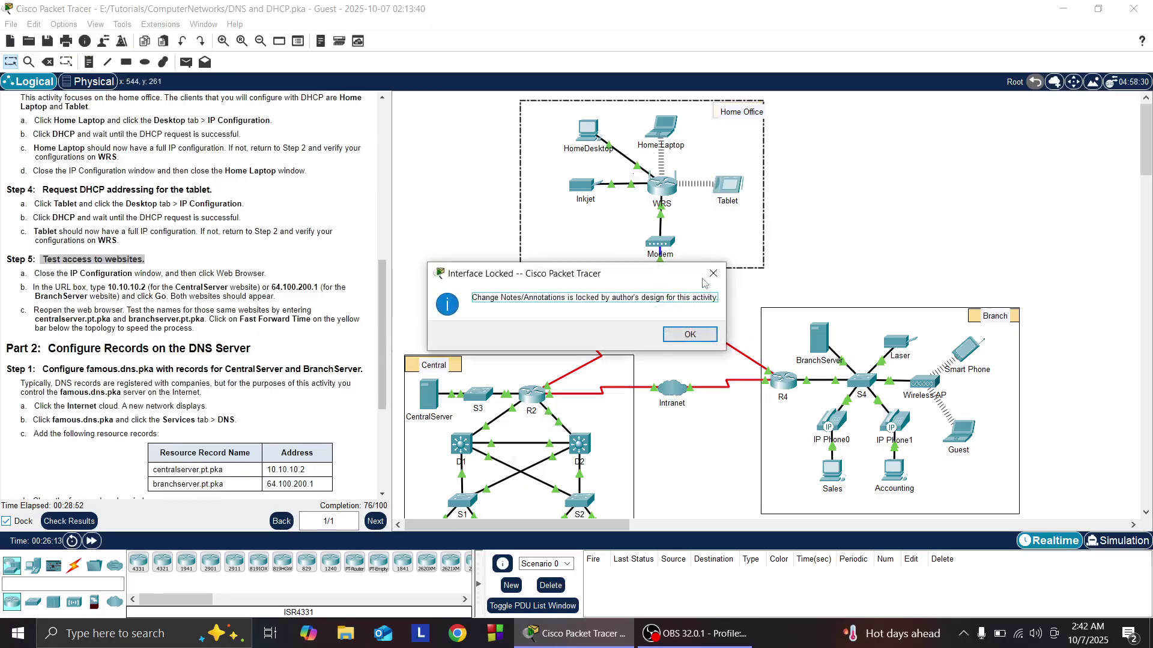
click(713, 273)
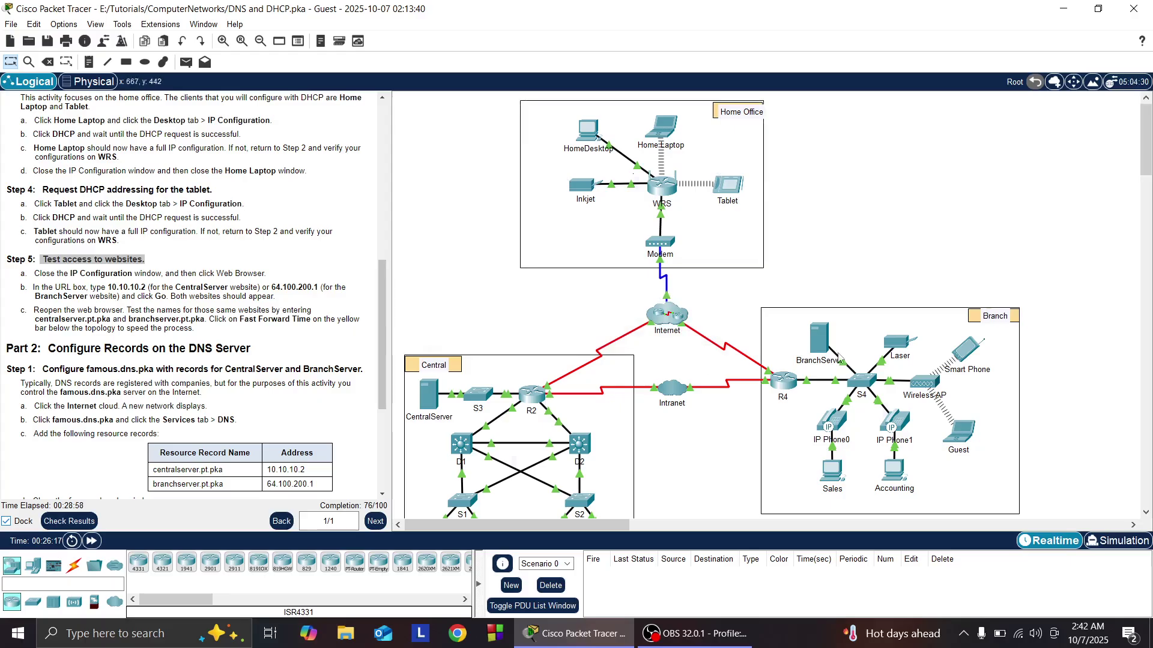
mouse_move(806, 368)
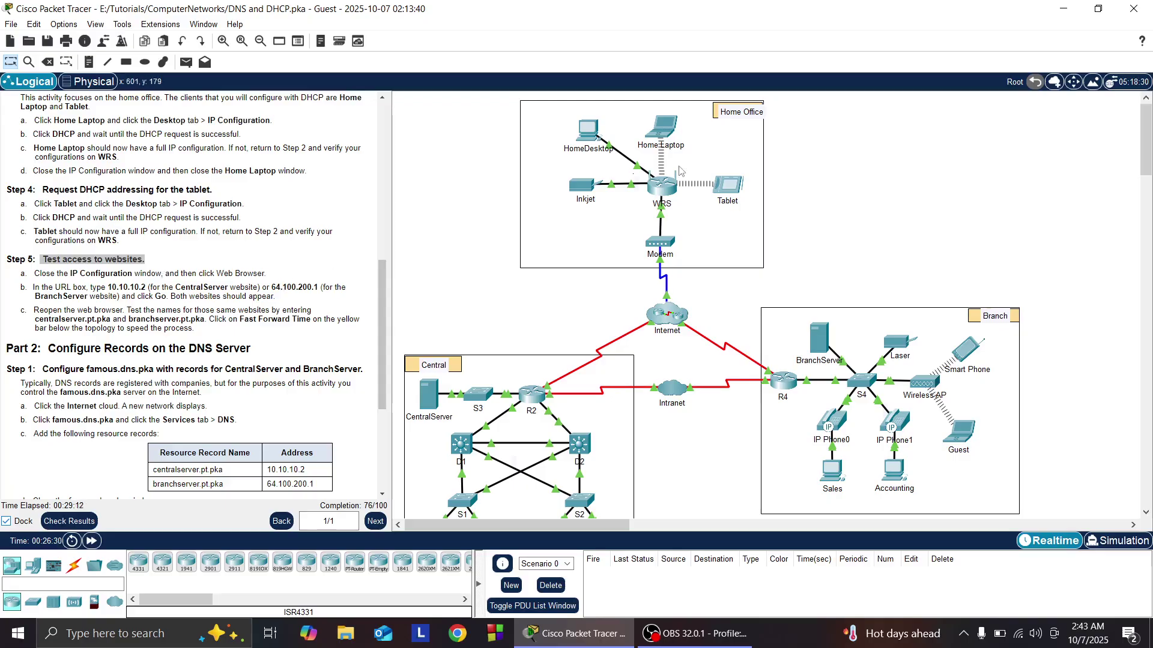
click(665, 129)
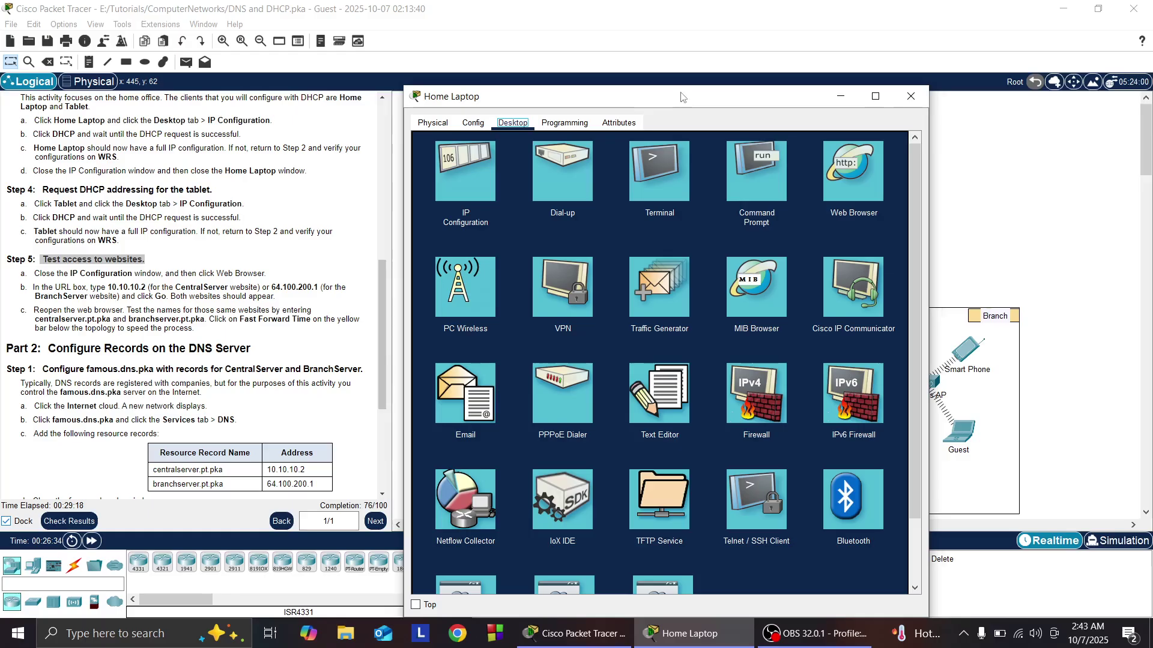
drag(681, 97, 735, 34)
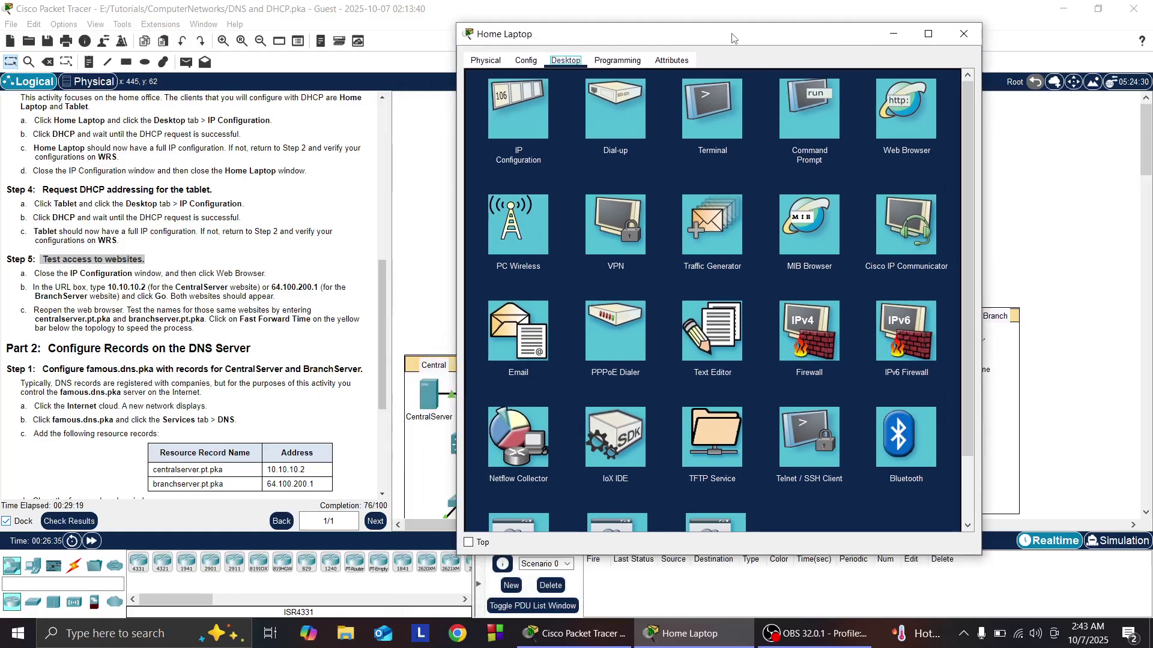
click(909, 125)
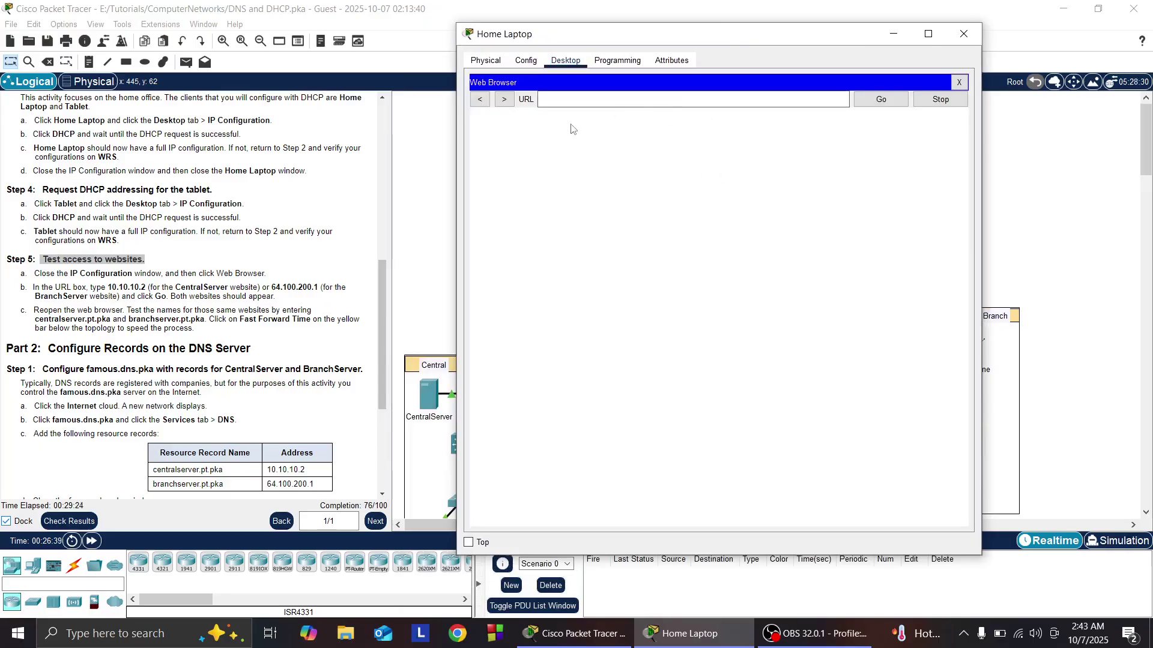
click(561, 101)
- Check CentralServer's IP address in the topology and load 10.10.10.2 in the Home Laptop's web browser
click(893, 34)
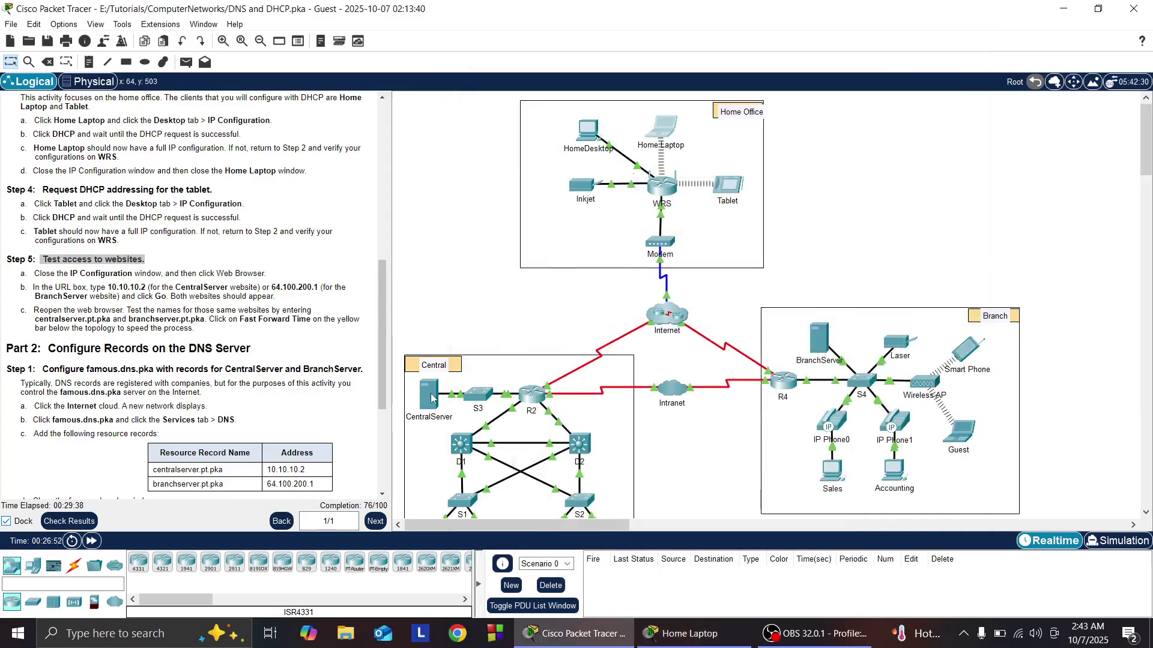
mouse_move(431, 397)
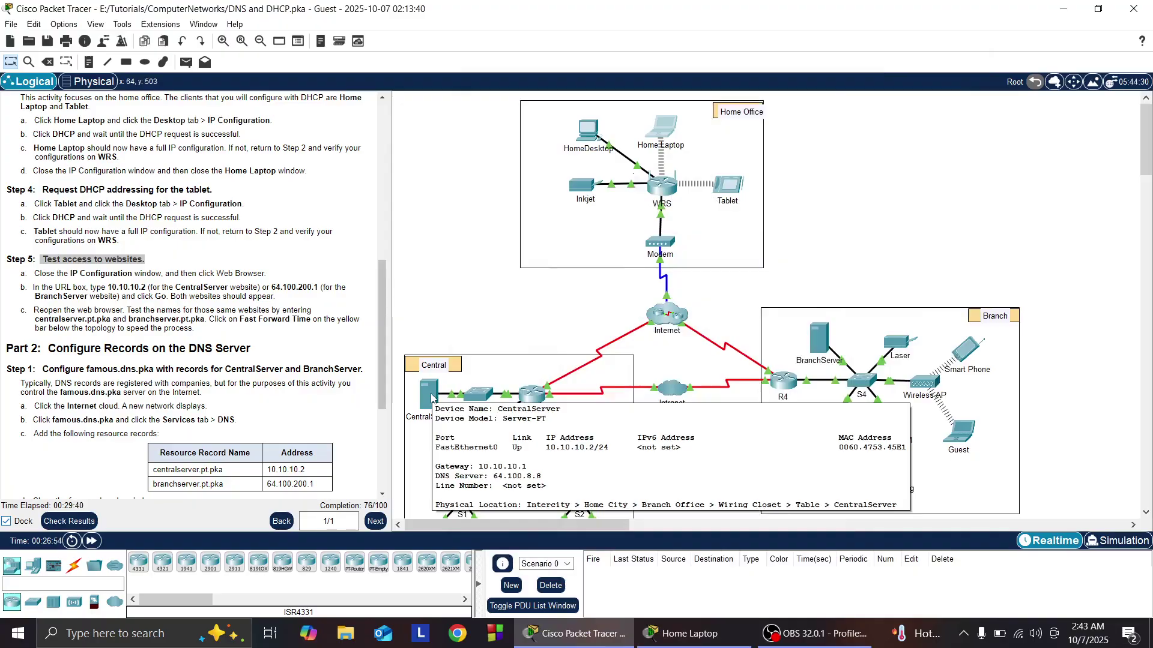
click(687, 633)
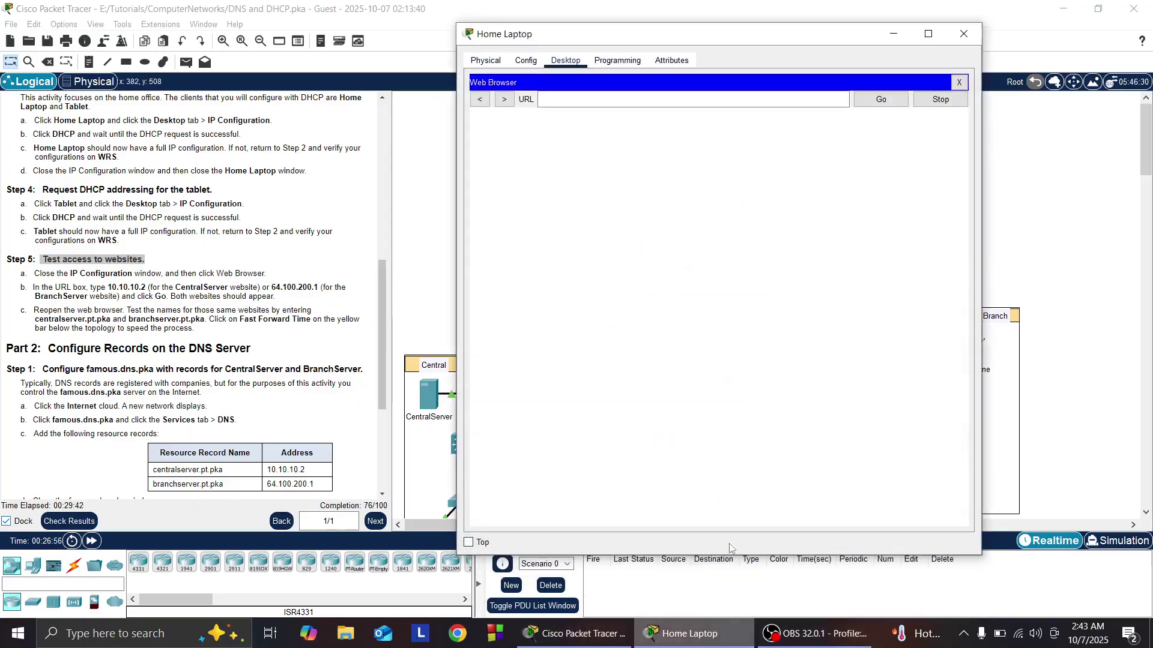
click(574, 99)
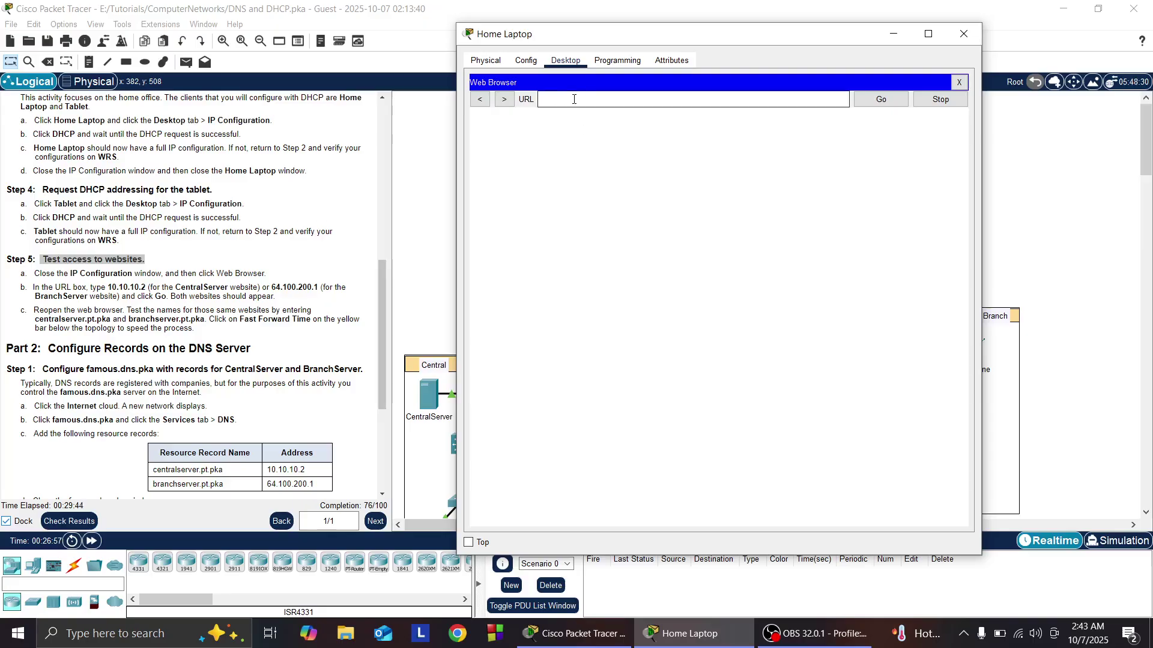
text(10.10.10.2)
key(Return)
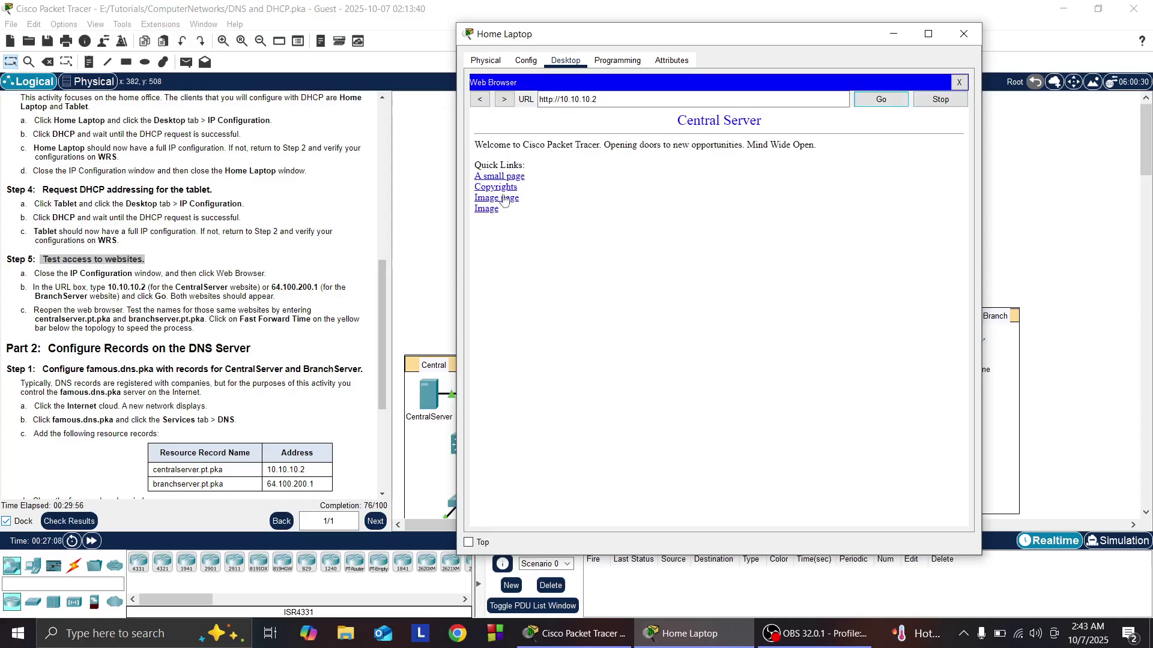
- View the small page and image links on the Central Server website, and return to its home page
click(502, 178)
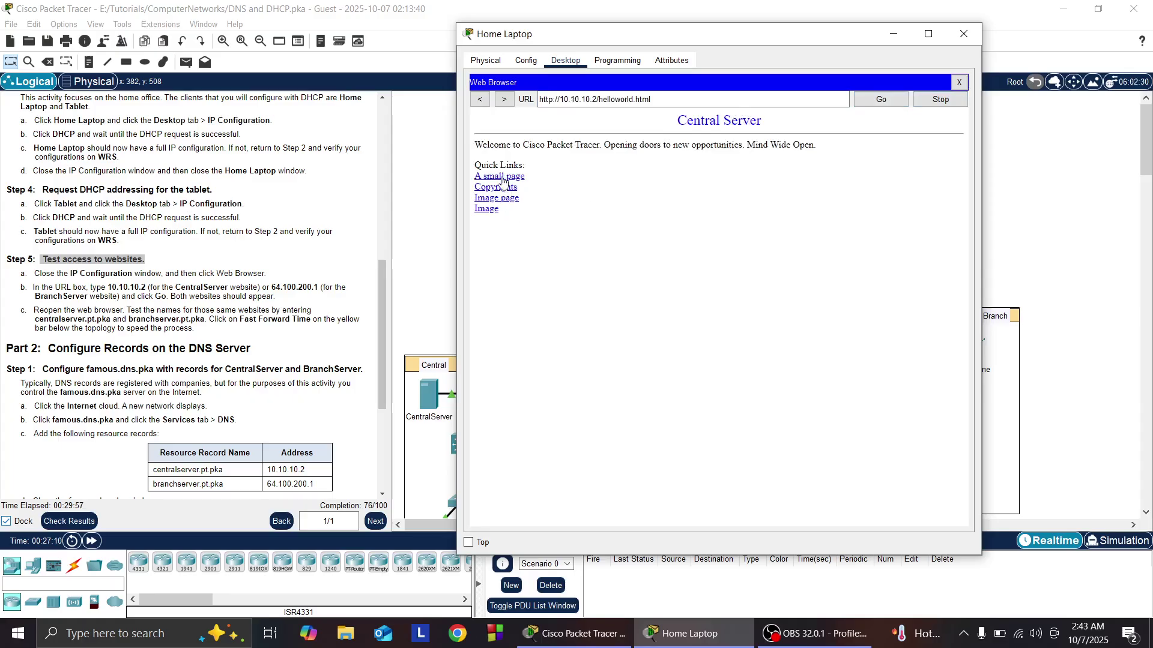
click(480, 100)
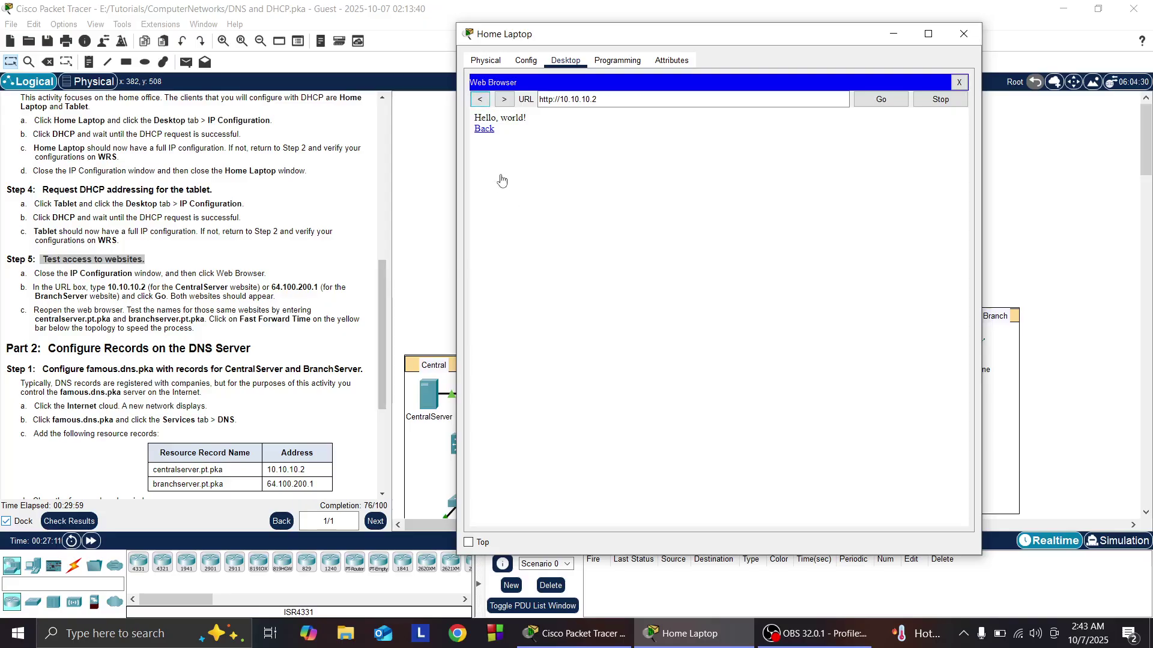
click(495, 210)
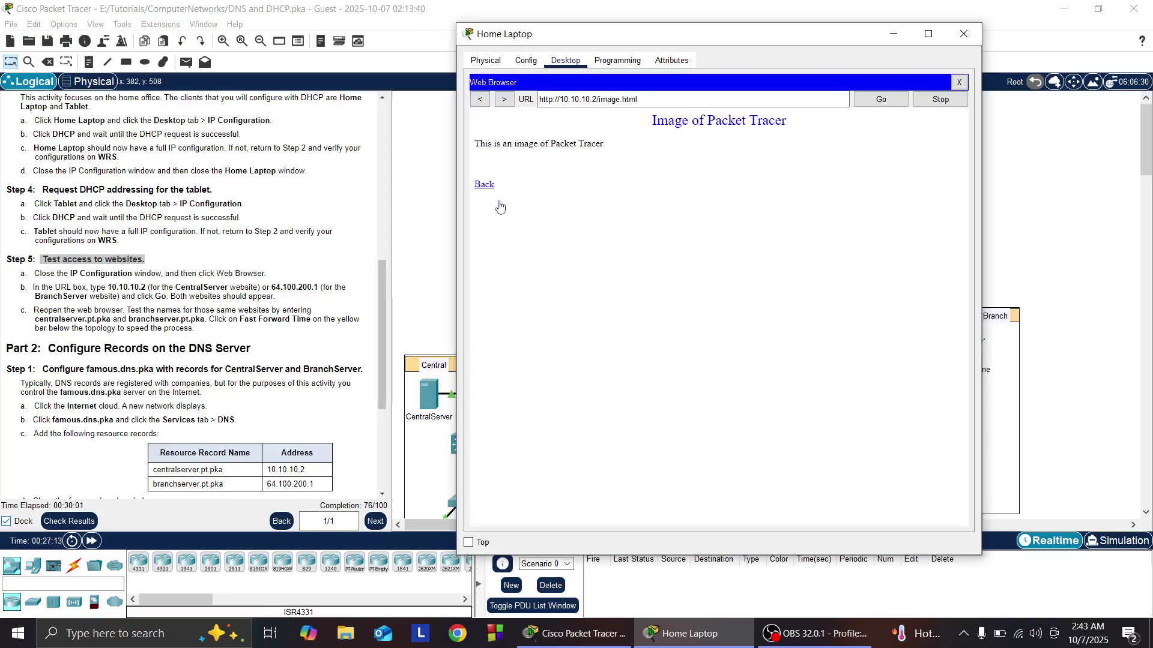
click(482, 99)
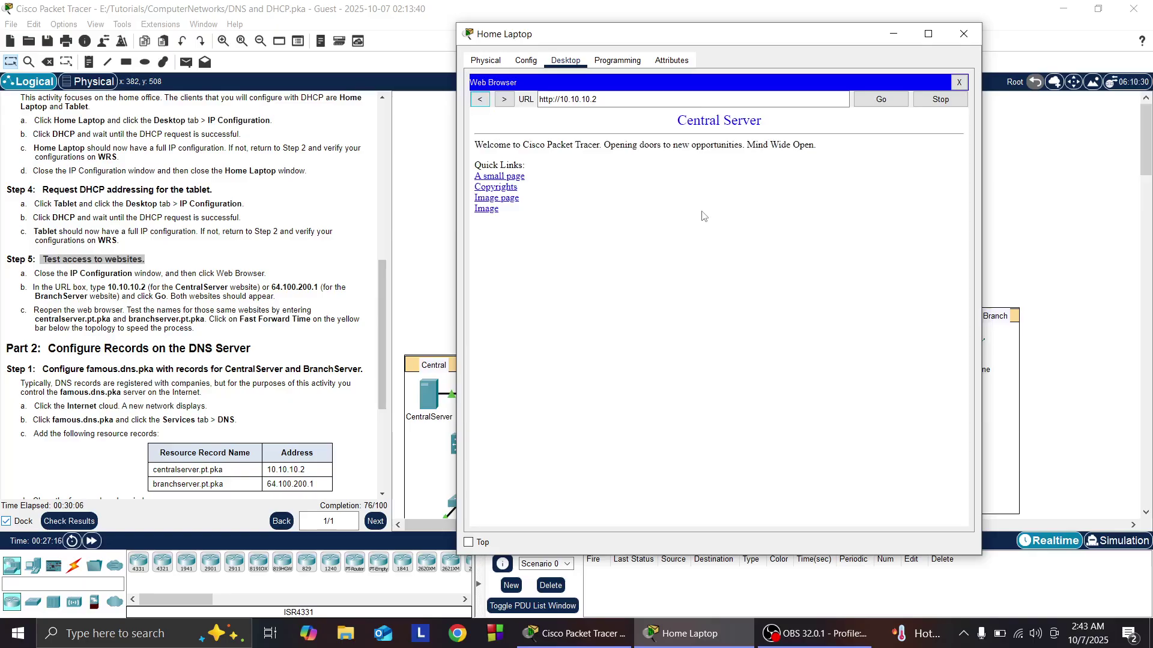
- Try to load the CentralServer website by name, centralserver.pt.pka, in the Home Laptop's web browser
click(606, 101)
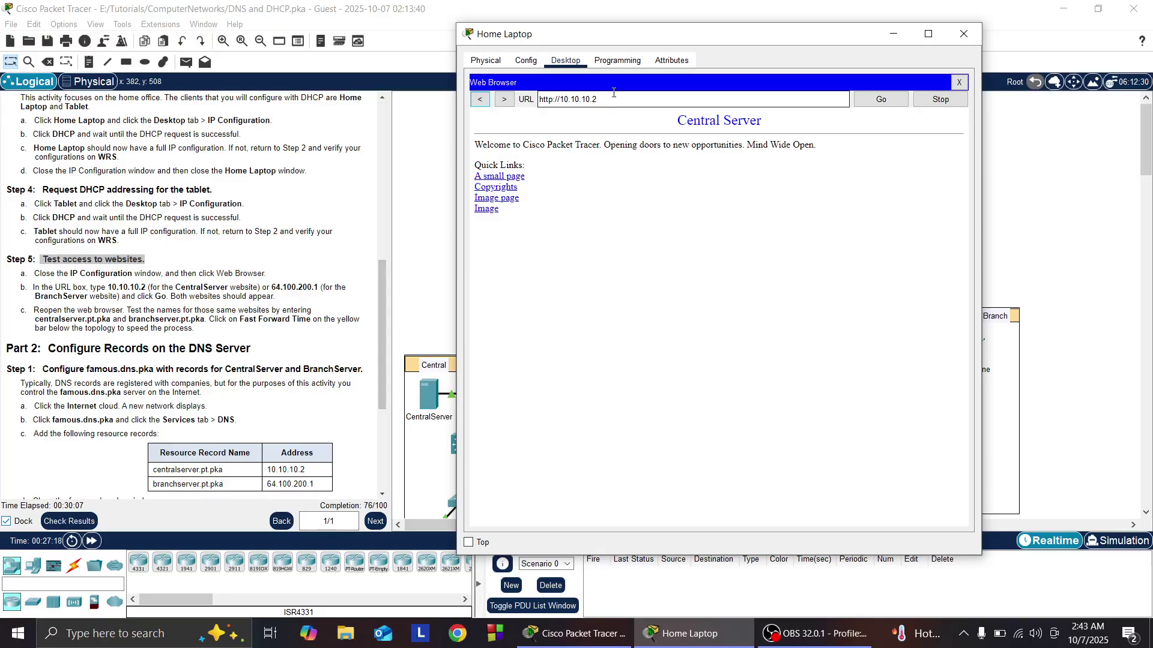
click(617, 97)
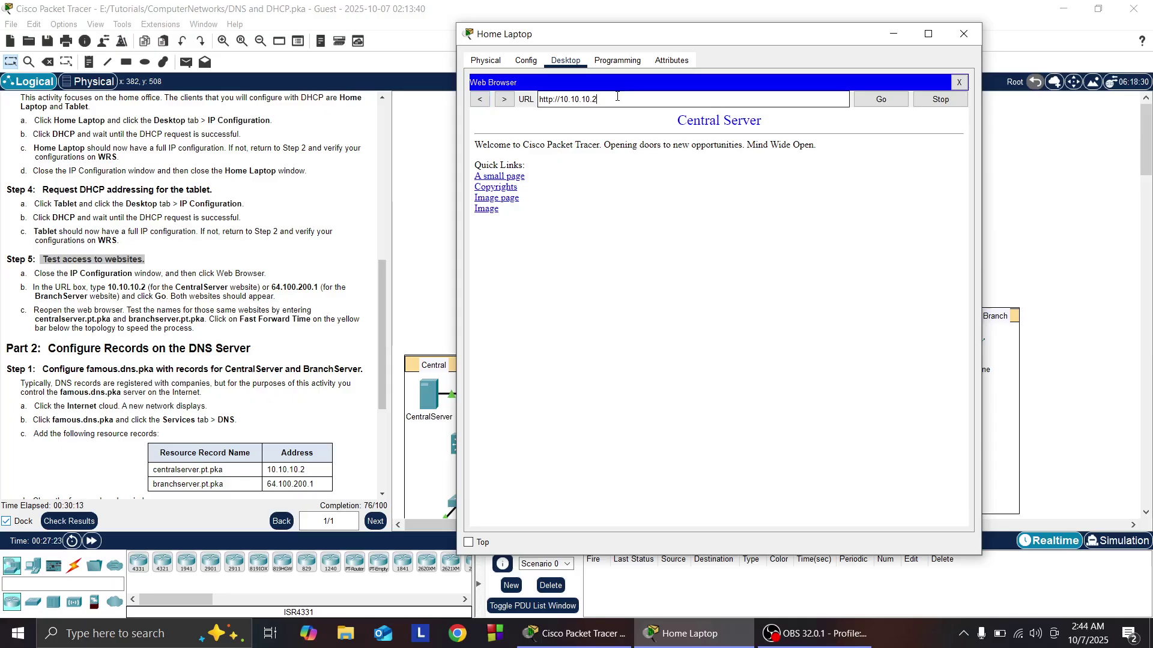
key(BackSpace)
key(BackSpace)
key(BackSpace)
key(BackSpace)
key(BackSpace)
key(BackSpace)
key(BackSpace)
key(BackSpace)
key(BackSpace)
key(BackSpace)
key(BackSpace)
key(BackSpace)
key(BackSpace)
key(BackSpace)
key(BackSpace)
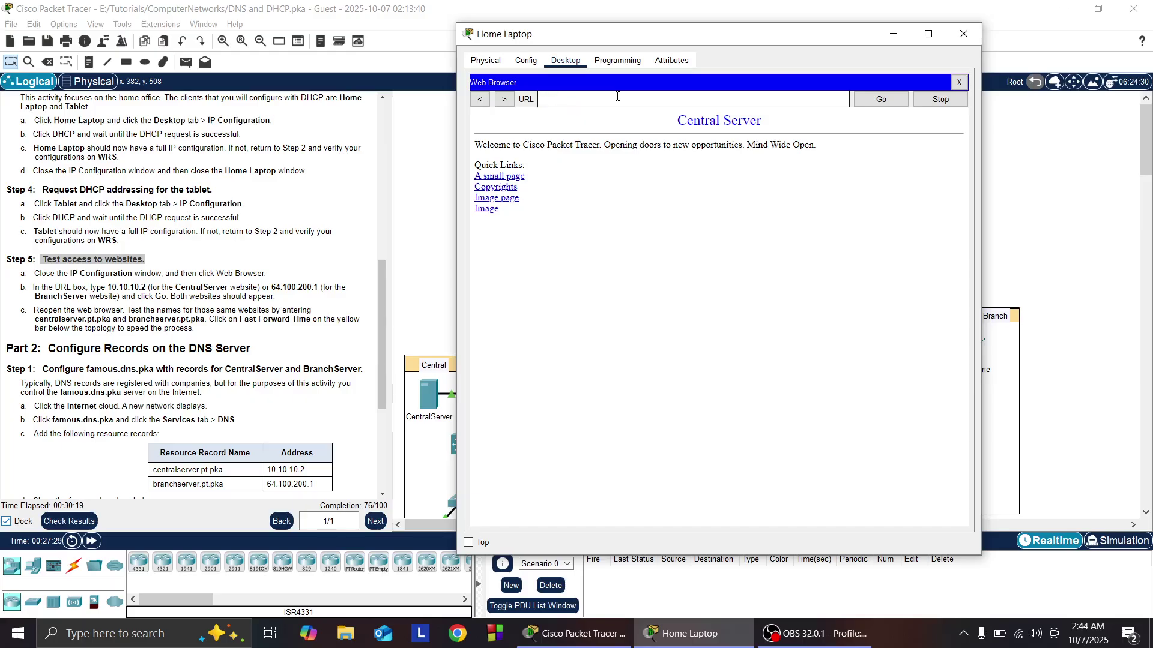
text(centralserver.pt.pka)
click(869, 107)
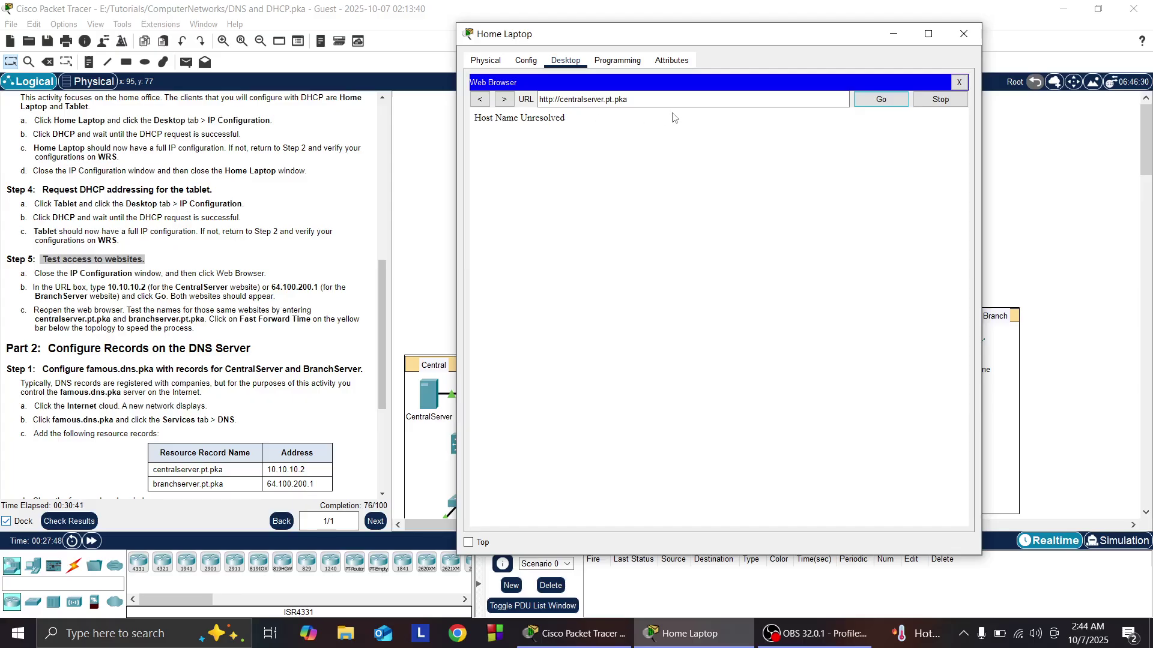
click(894, 100)
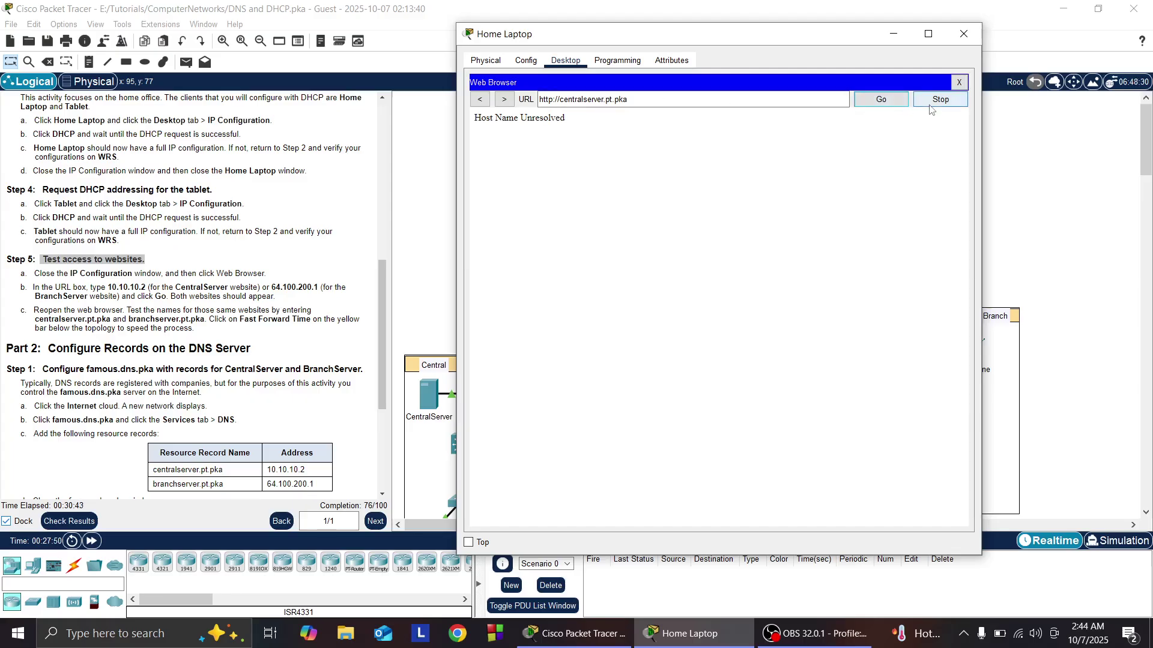
- Close the web browser on the Home Laptop and reopen a blank one
click(959, 82)
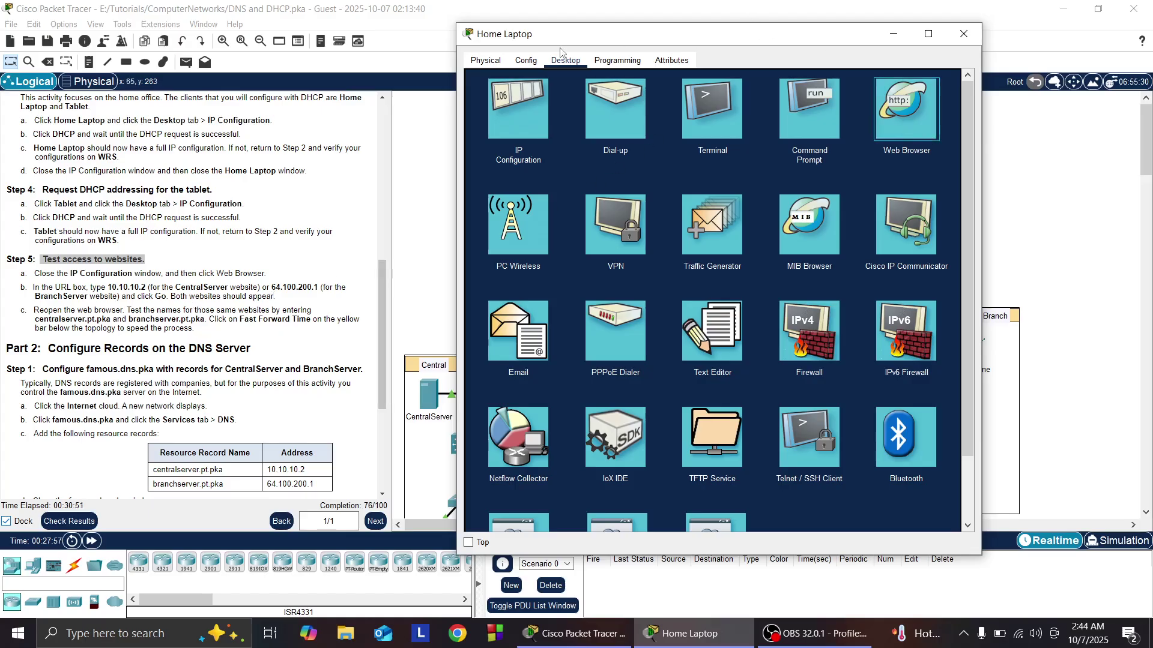
drag(559, 50, 285, 68)
click(632, 126)
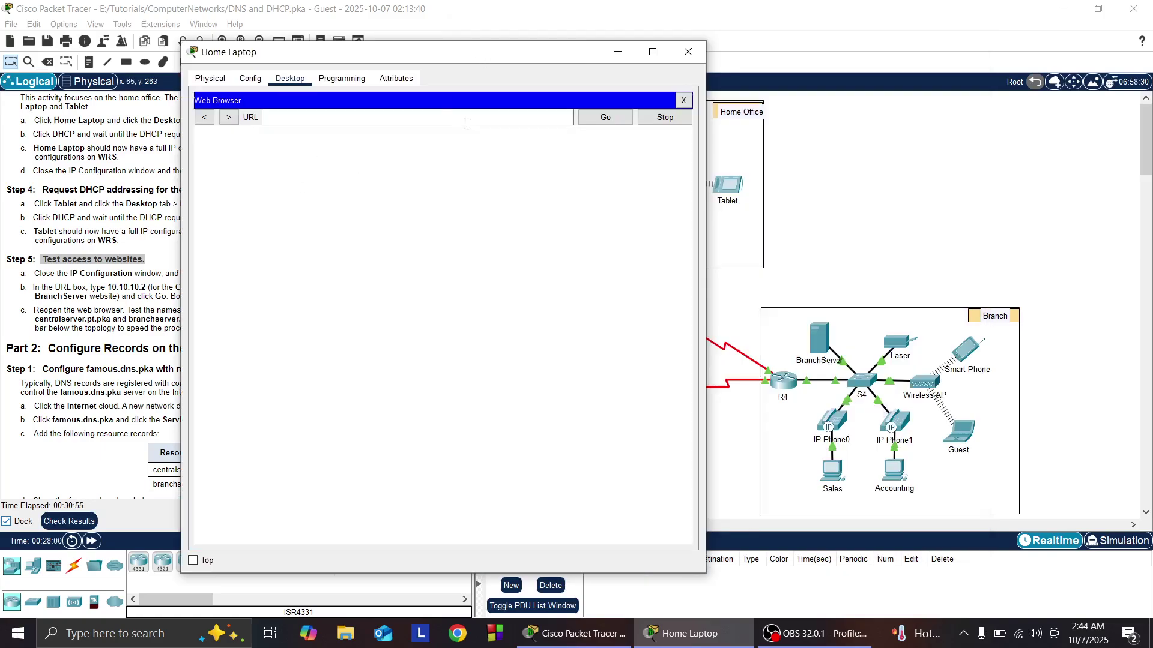
- Check BranchServer's IP address in the topology and try to load 172.16.0.3 in the Home Laptop's web browser
click(818, 338)
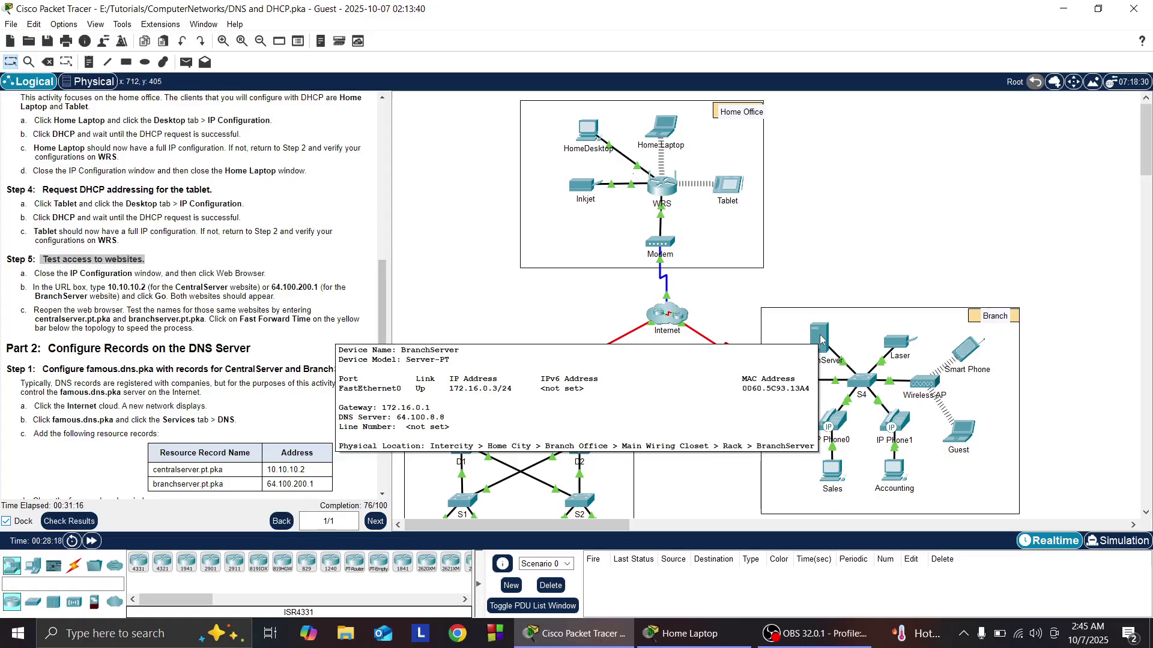
click(720, 644)
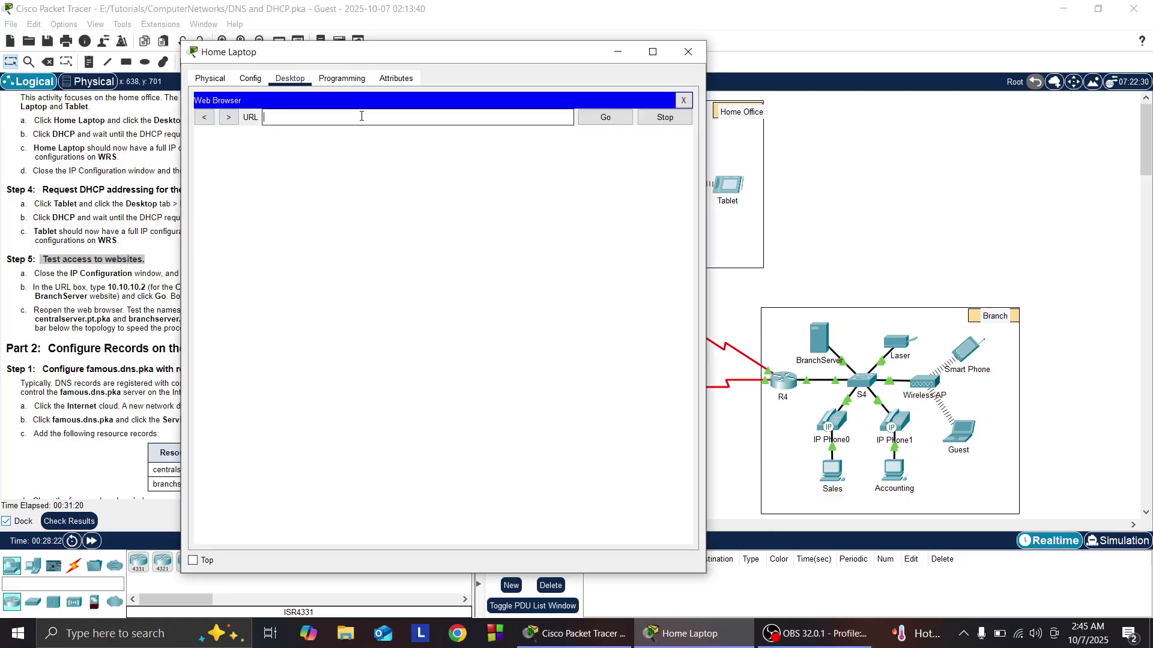
text(172)
click(851, 223)
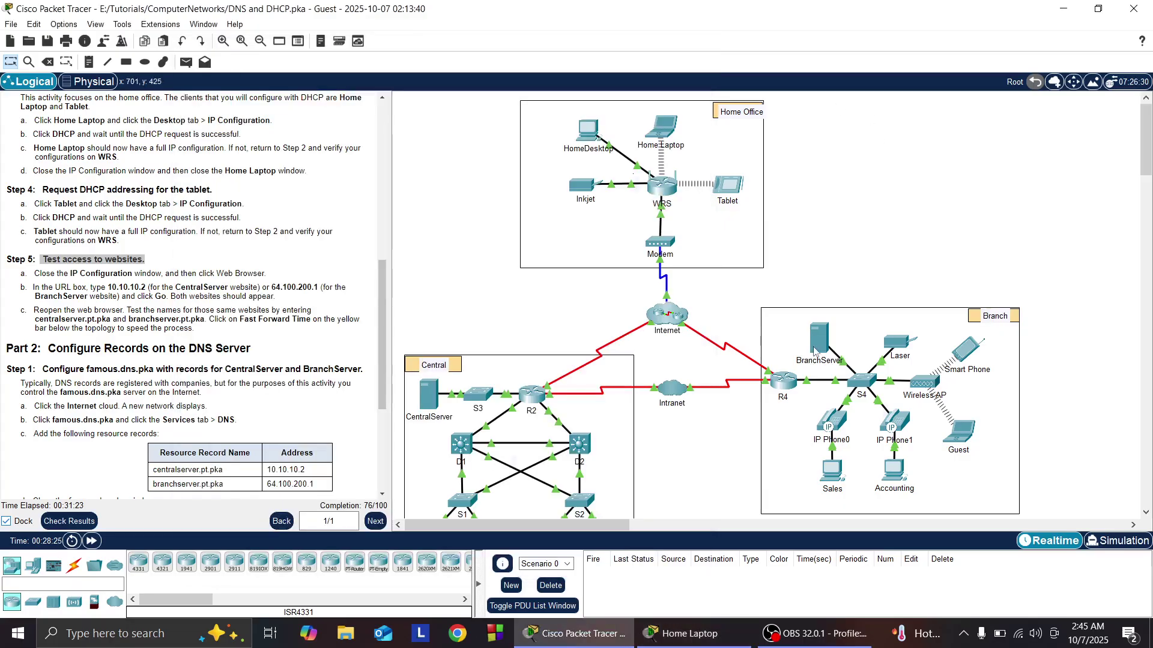
mouse_move(814, 351)
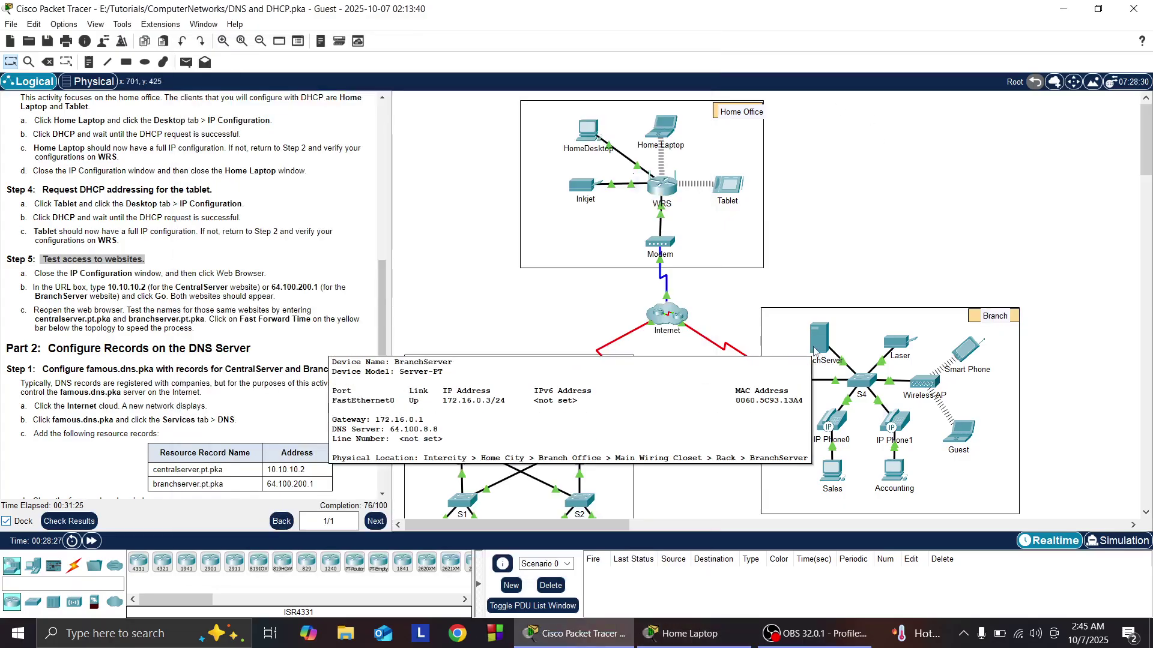
click(691, 634)
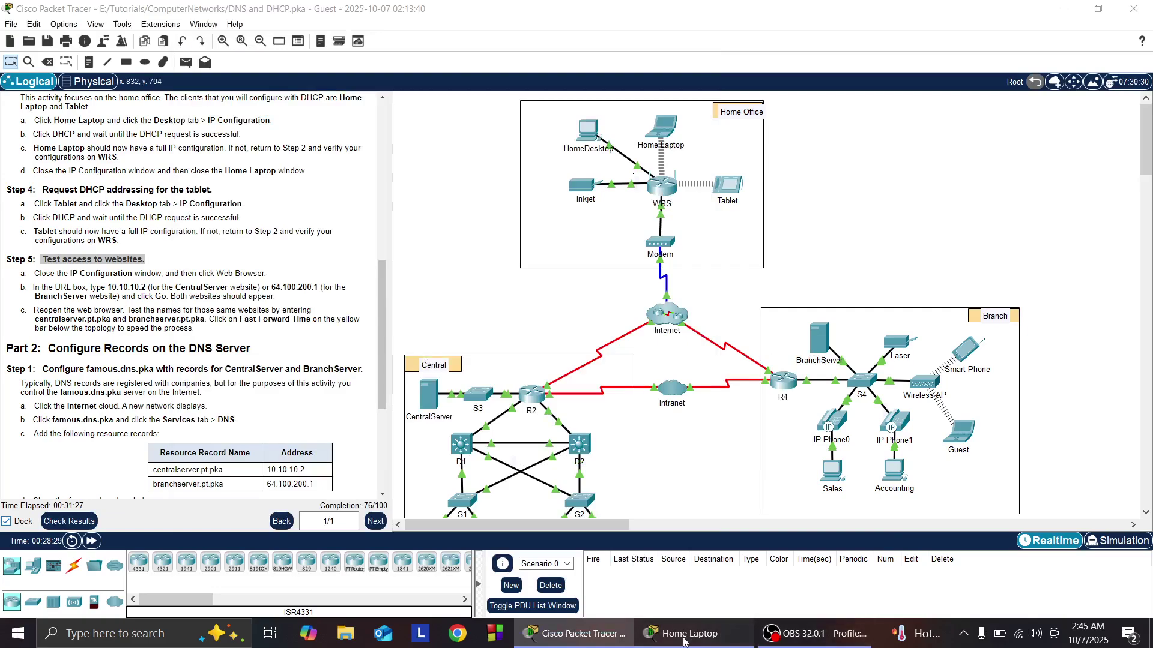
text(.)
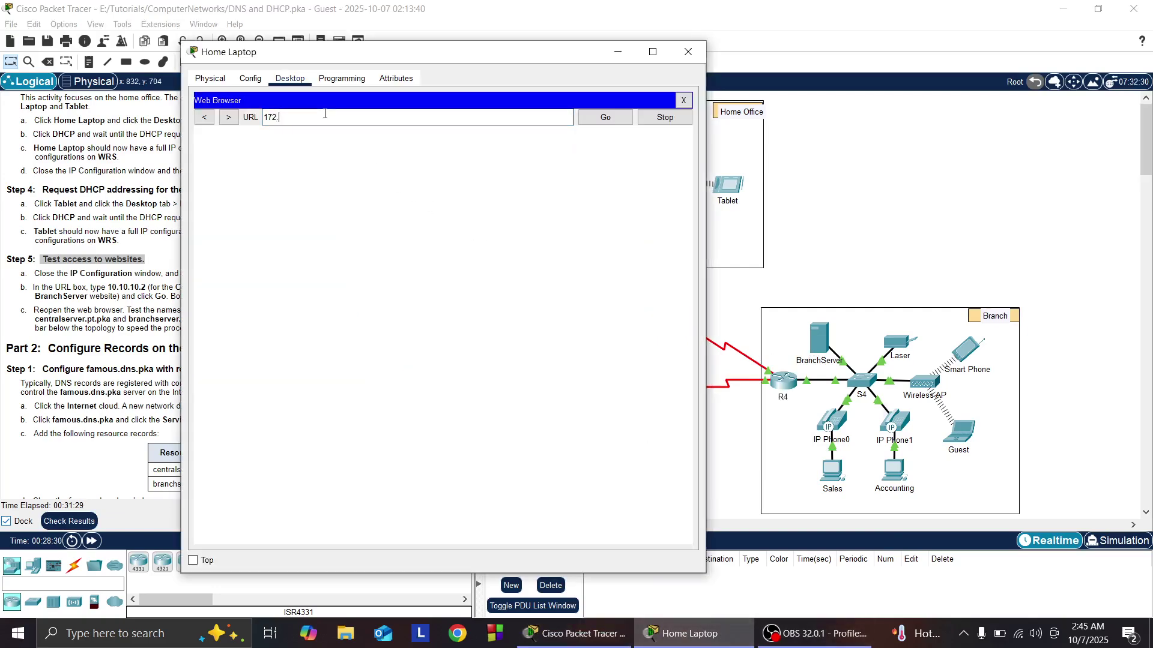
text(16.0.3)
click(615, 117)
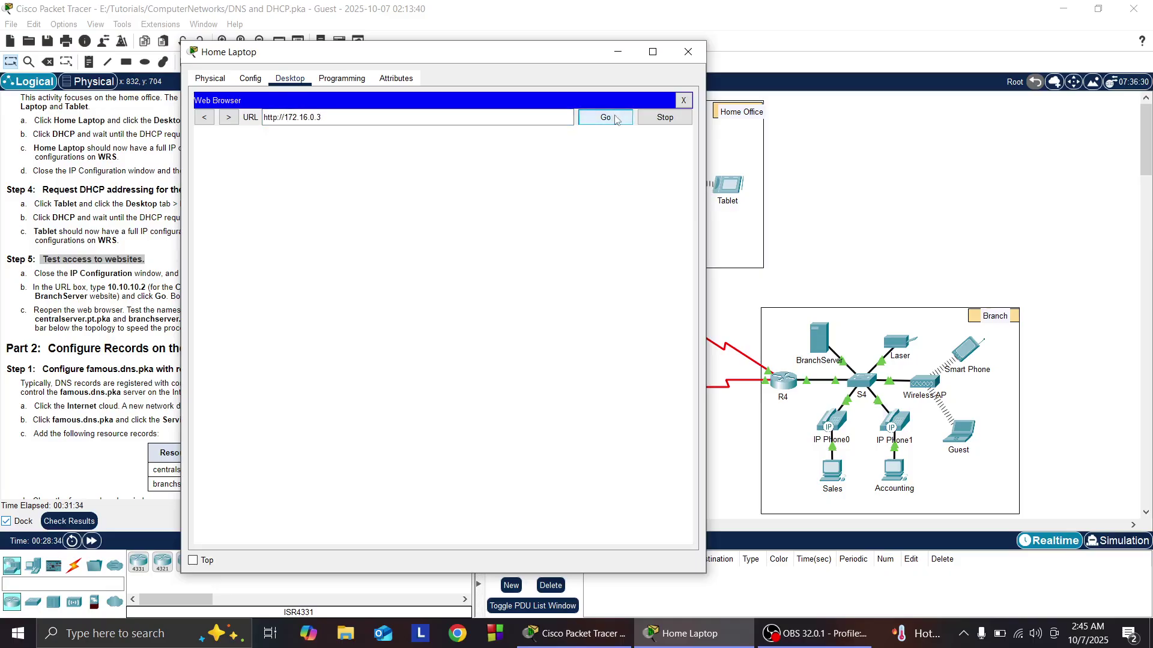
drag(516, 51, 857, 67)
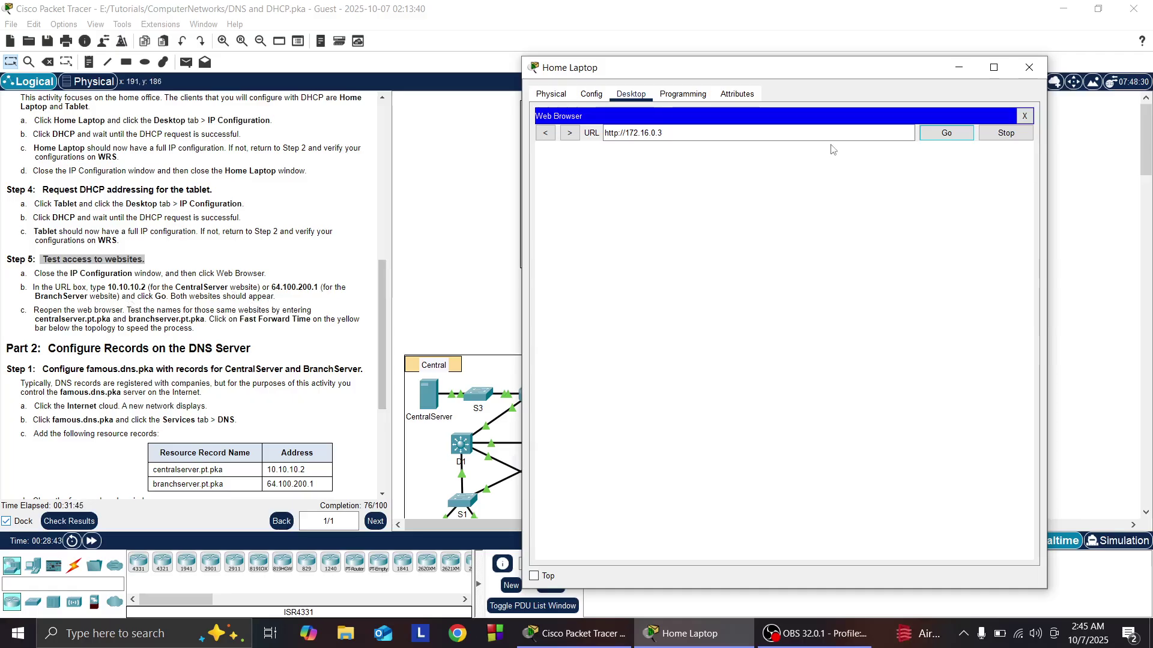
- Load the BranchServer website at 64.100.200.1 in the Home Laptop's web browser
click(720, 133)
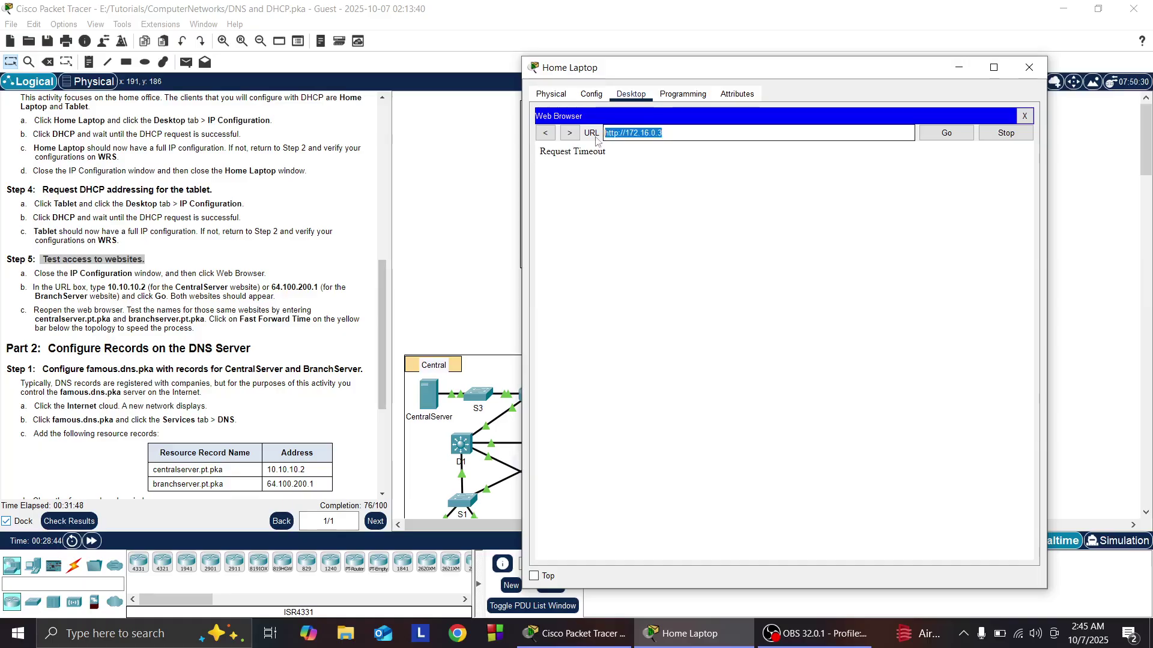
click(669, 132)
key(BackSpace)
key(BackSpace)
key(BackSpace)
key(BackSpace)
key(BackSpace)
key(BackSpace)
key(BackSpace)
key(BackSpace)
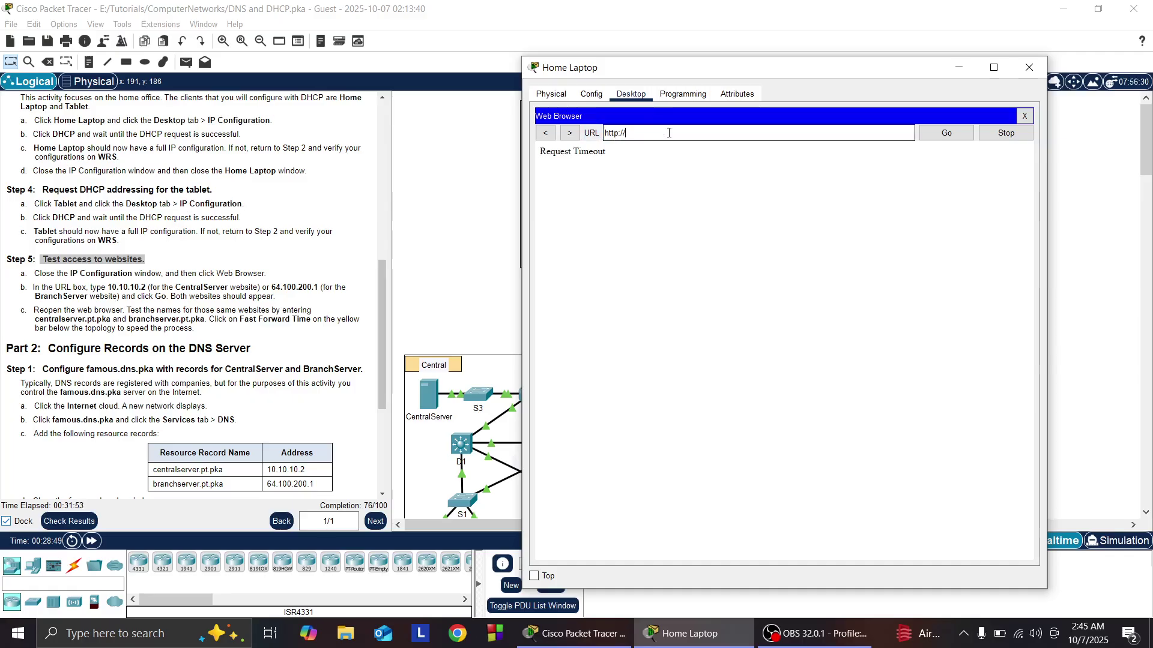
text(64.100.200.1)
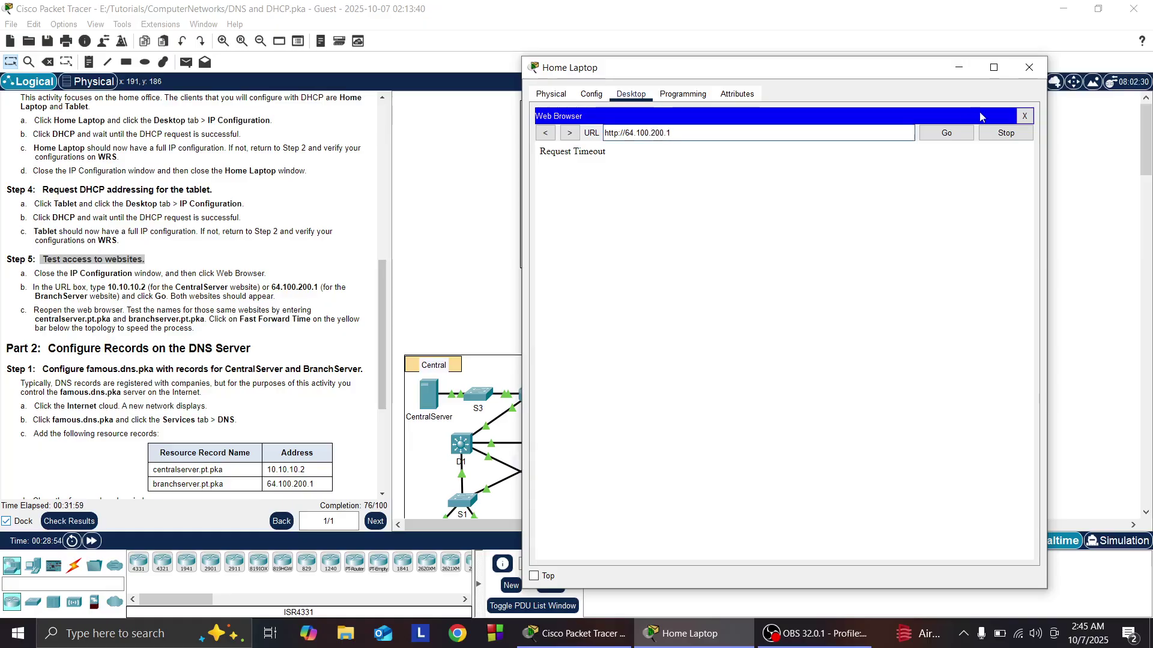
click(955, 137)
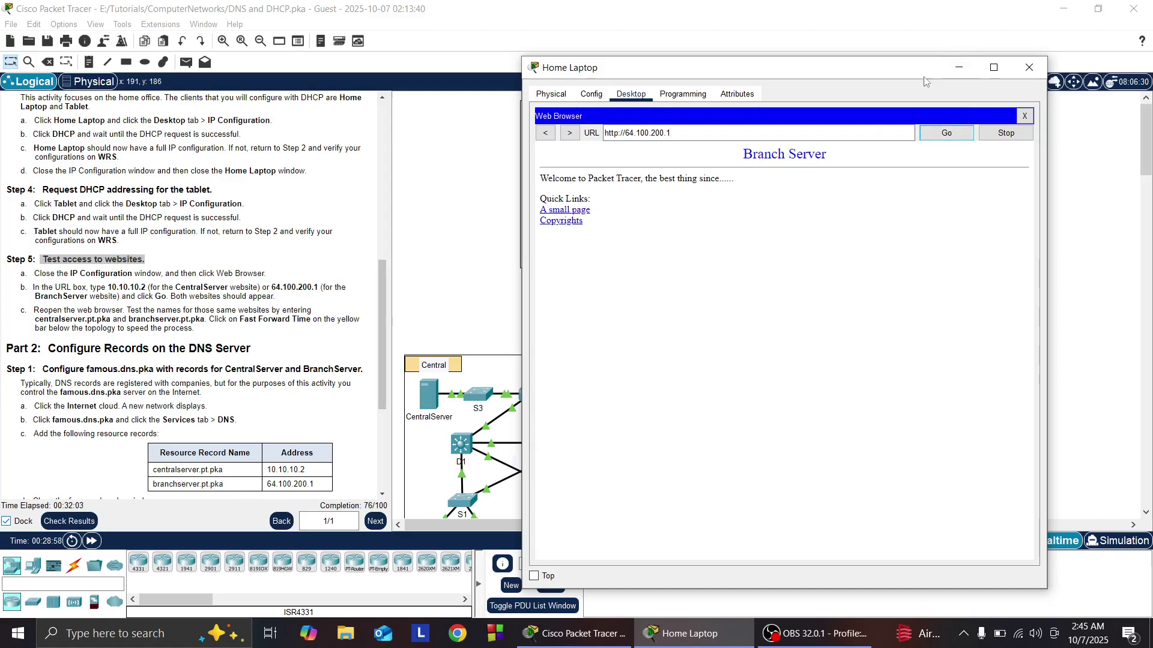
click(620, 128)
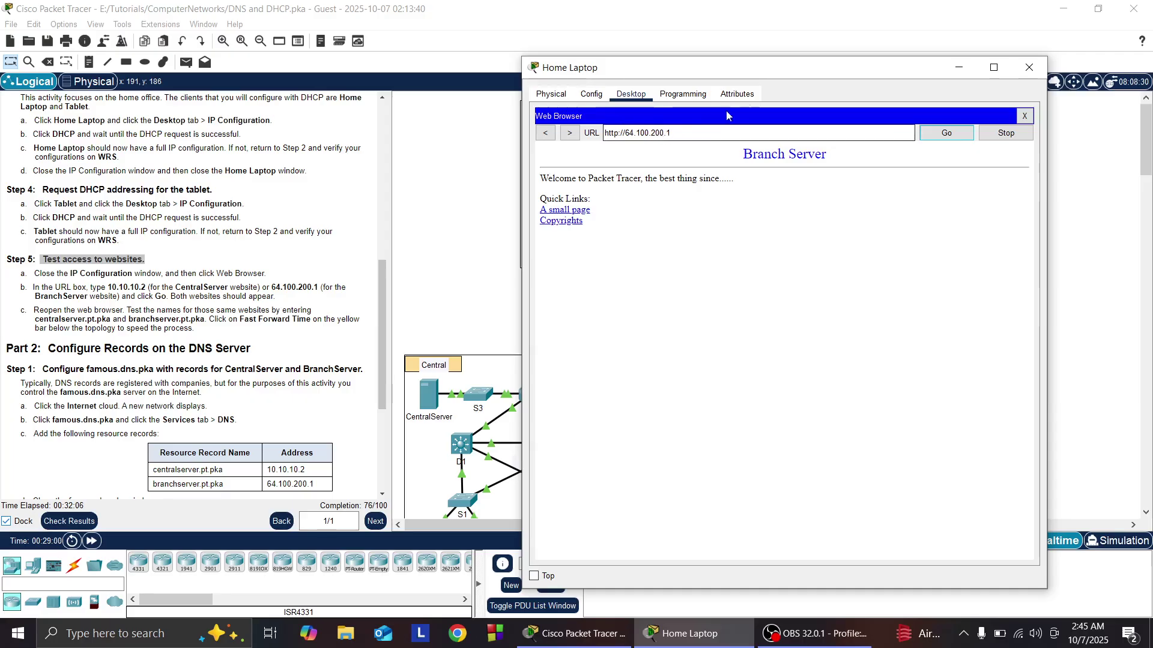
- Minimize the Home Laptop window and inspect the addresses of R4, S4, BranchServer, CentralServer and R2 in the topology
click(959, 64)
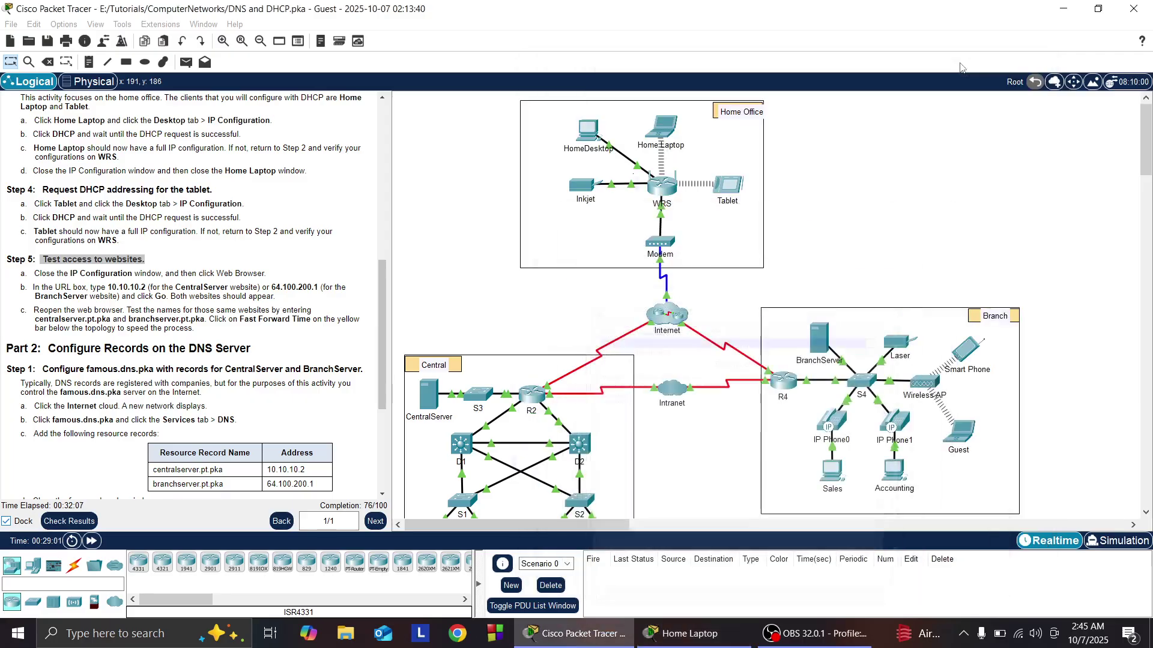
scroll(802, 249, down, 3)
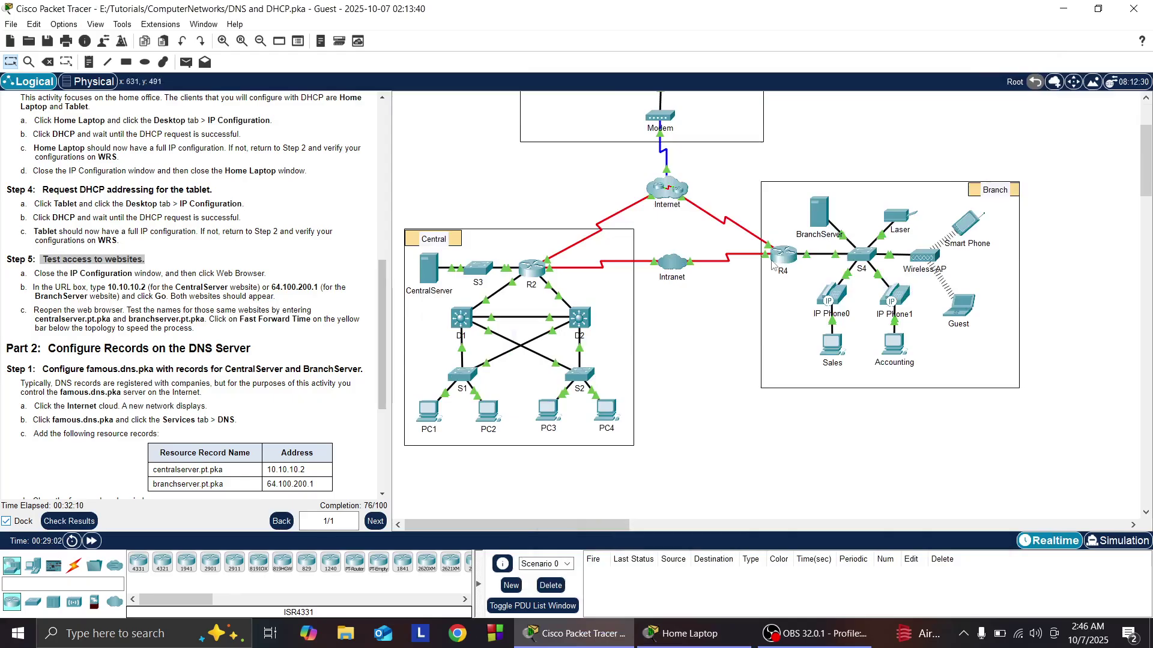
mouse_move(779, 258)
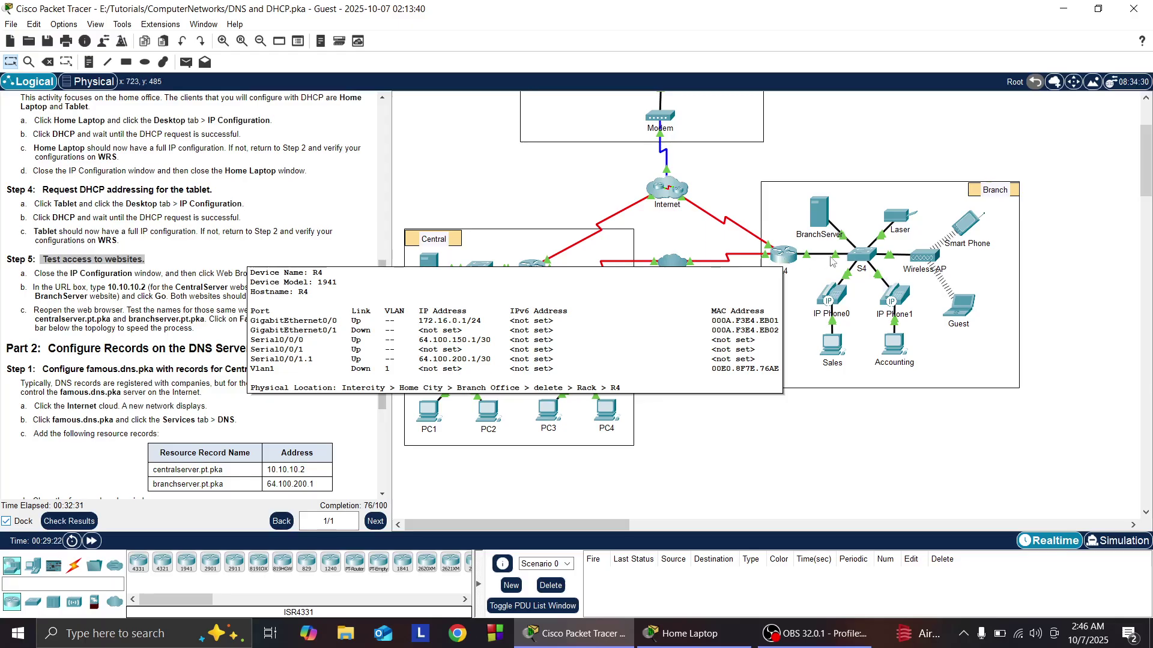
mouse_move(857, 259)
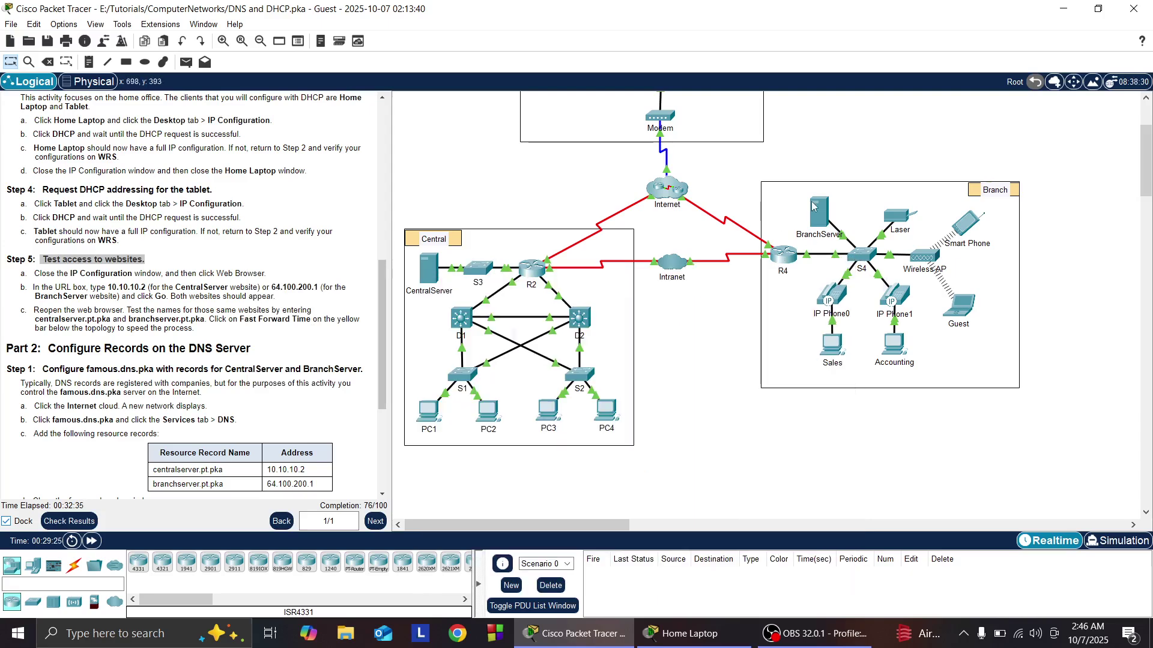
mouse_move(817, 210)
mouse_move(423, 280)
mouse_move(537, 272)
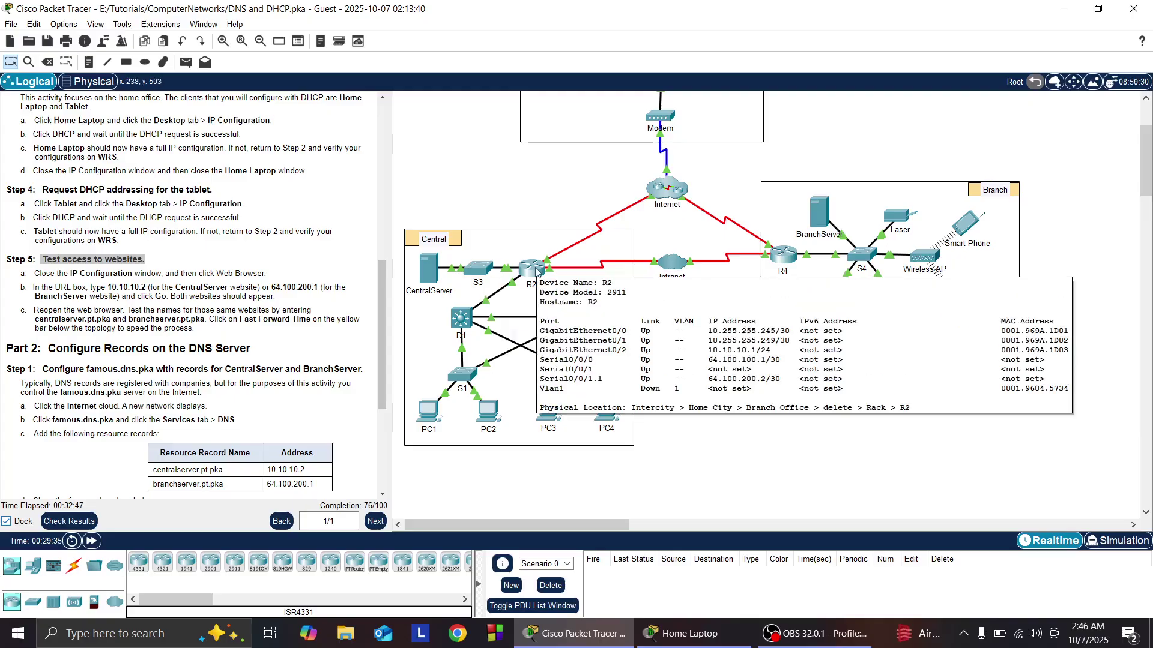
click(814, 633)
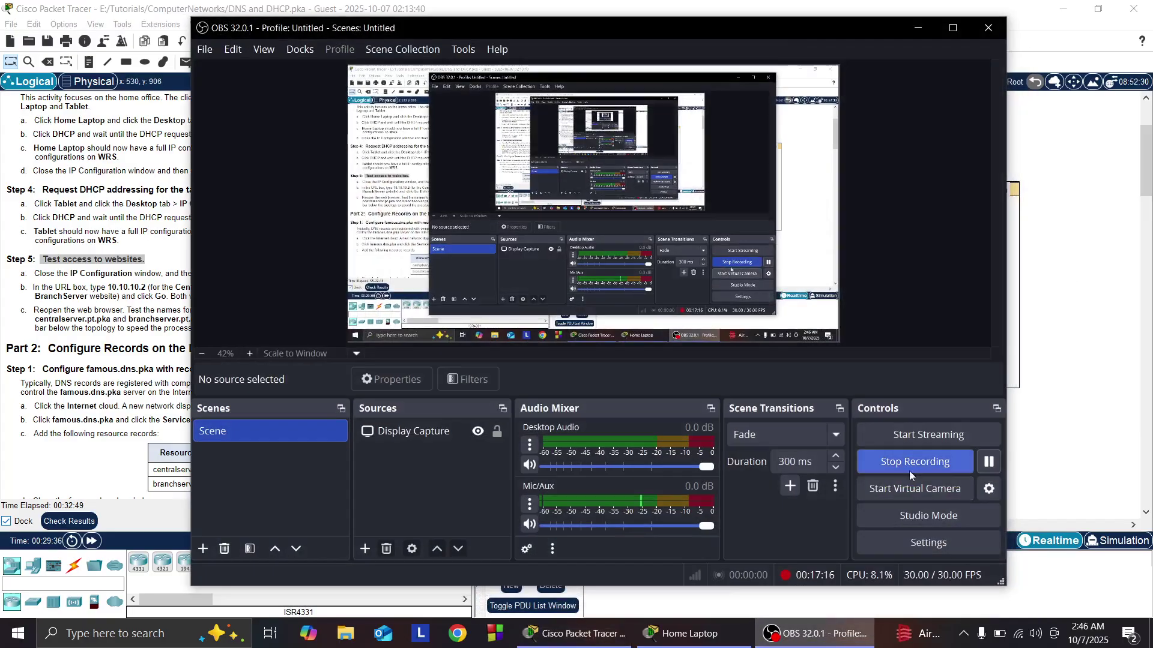
click(988, 461)
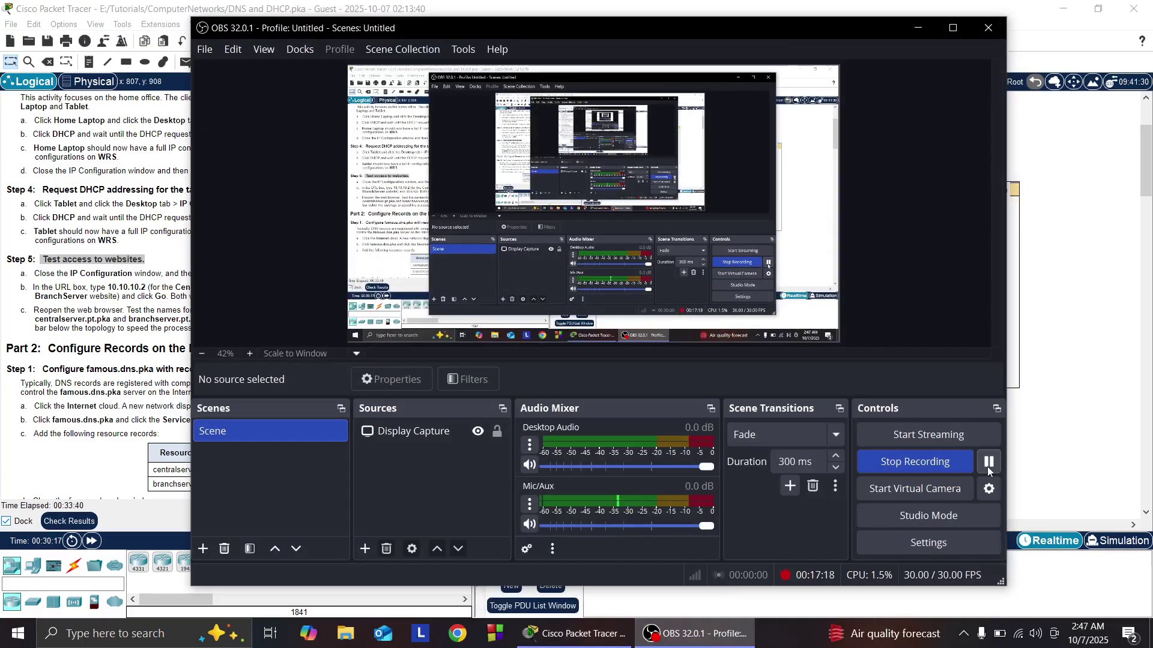
click(917, 27)
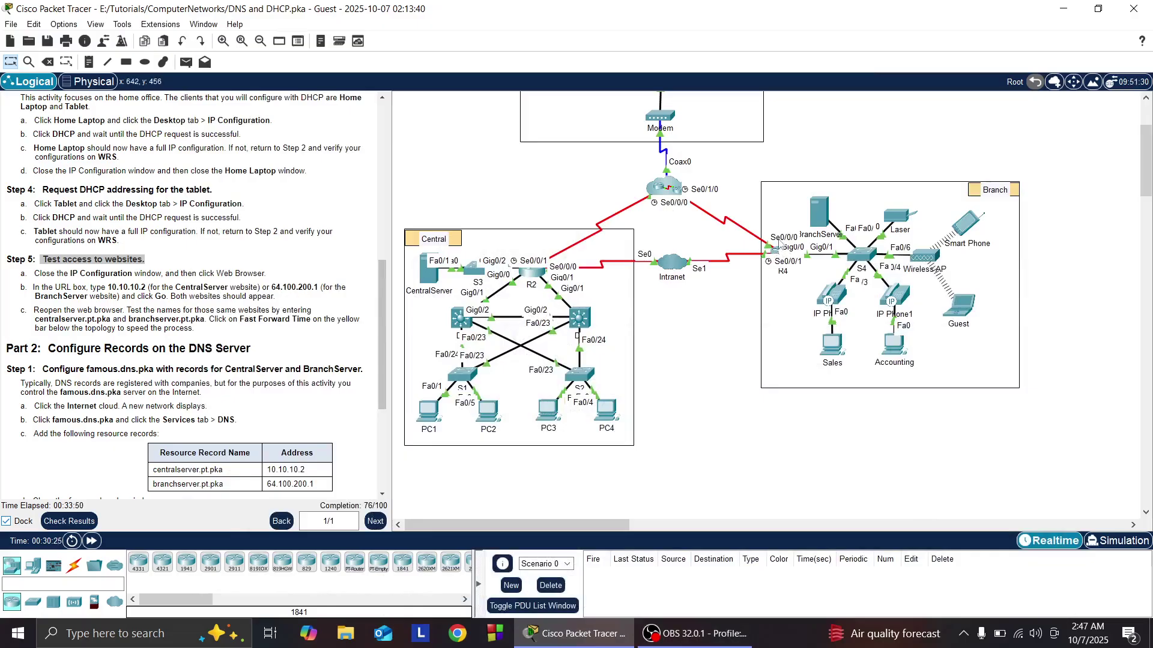
- Turn off the Always Show Port Labels in Logical Workspace preference and check R4's interface addresses
click(77, 25)
click(88, 39)
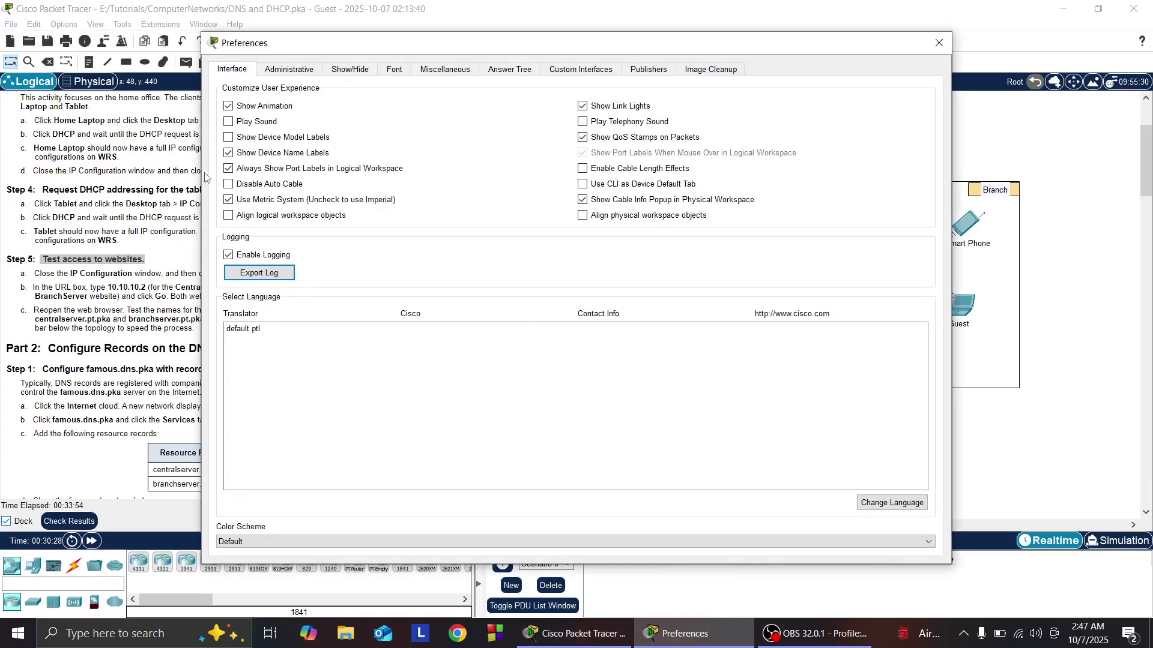
click(228, 168)
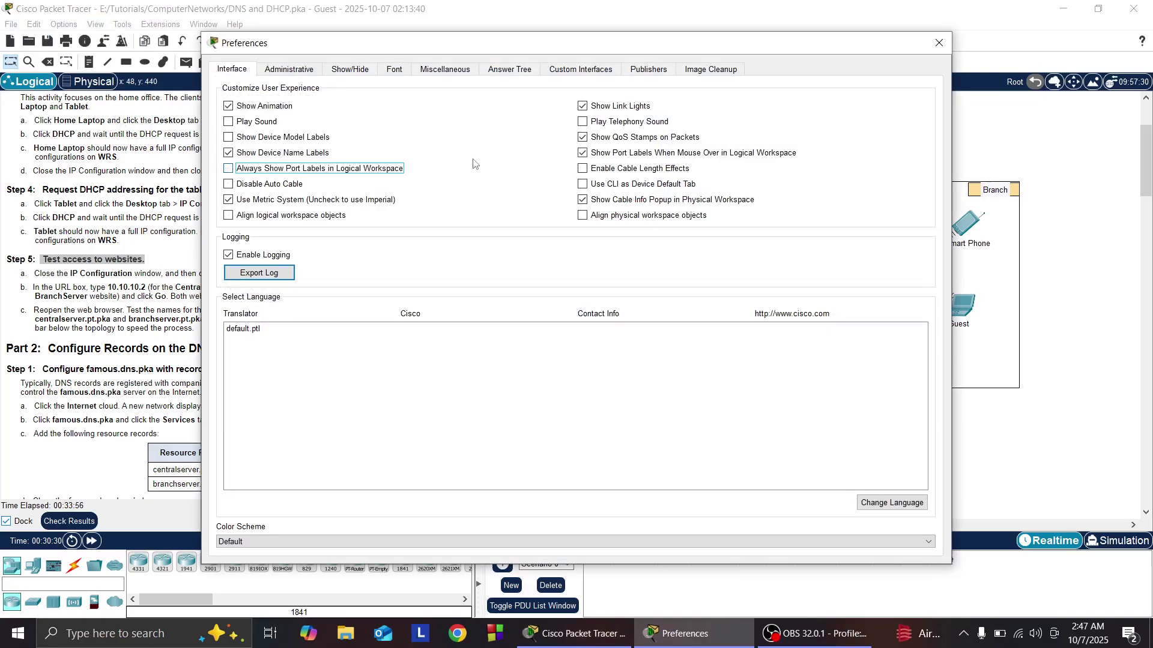
click(939, 43)
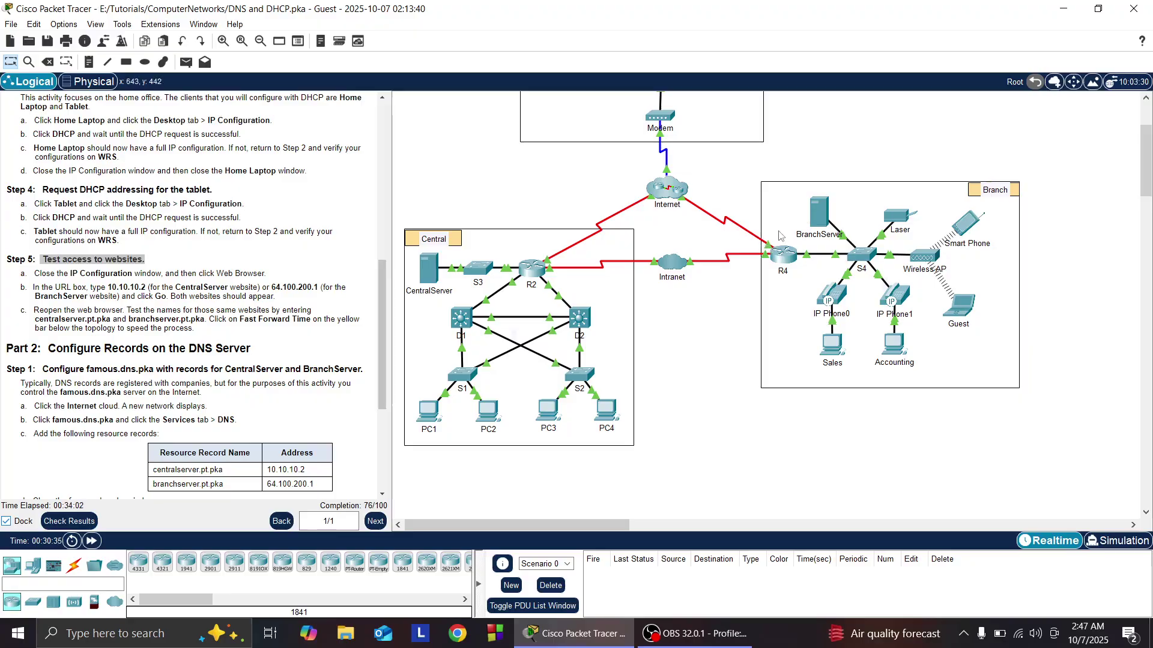
mouse_move(783, 262)
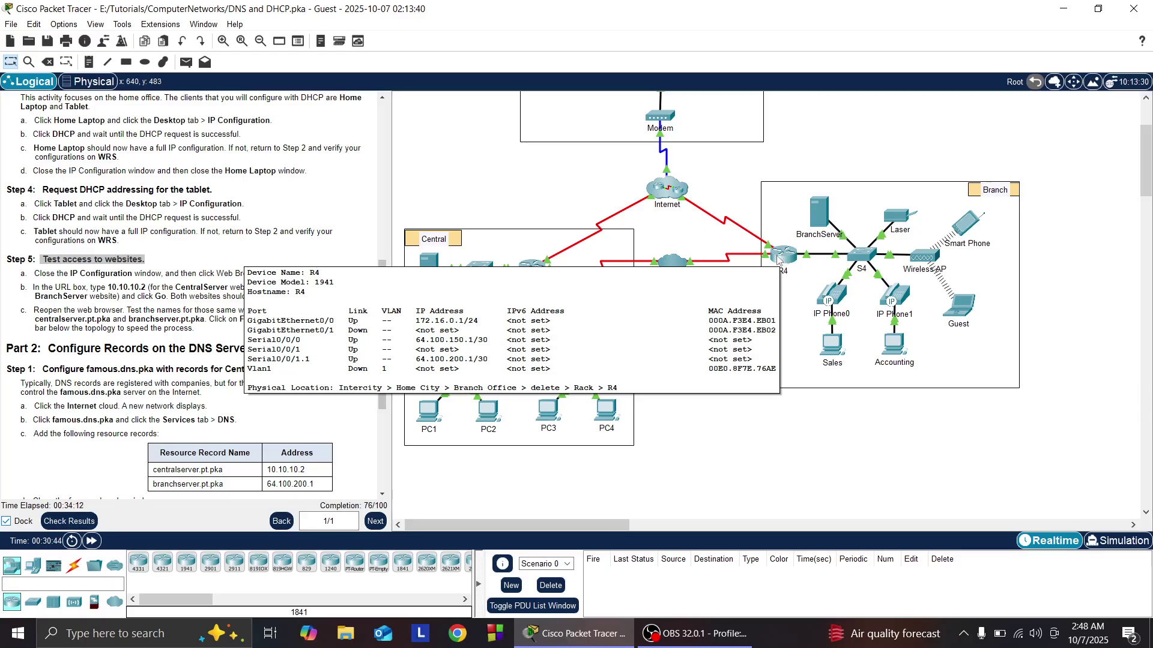
- Enable the Always Show Port Labels in Logical Workspace preference
click(64, 24)
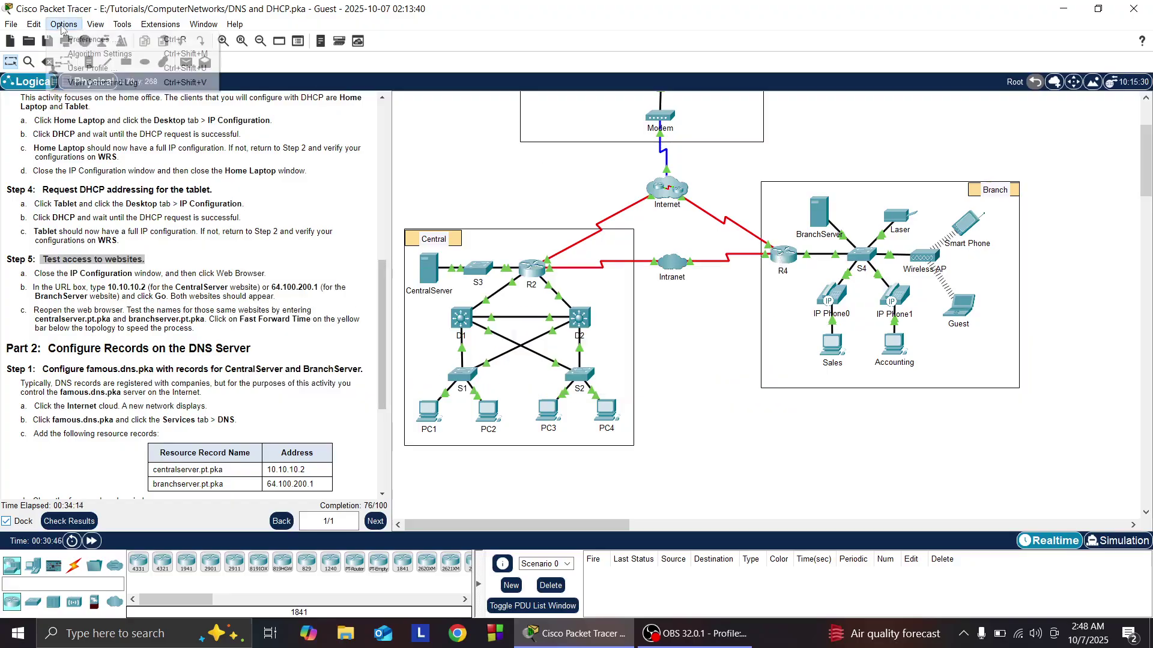
click(75, 35)
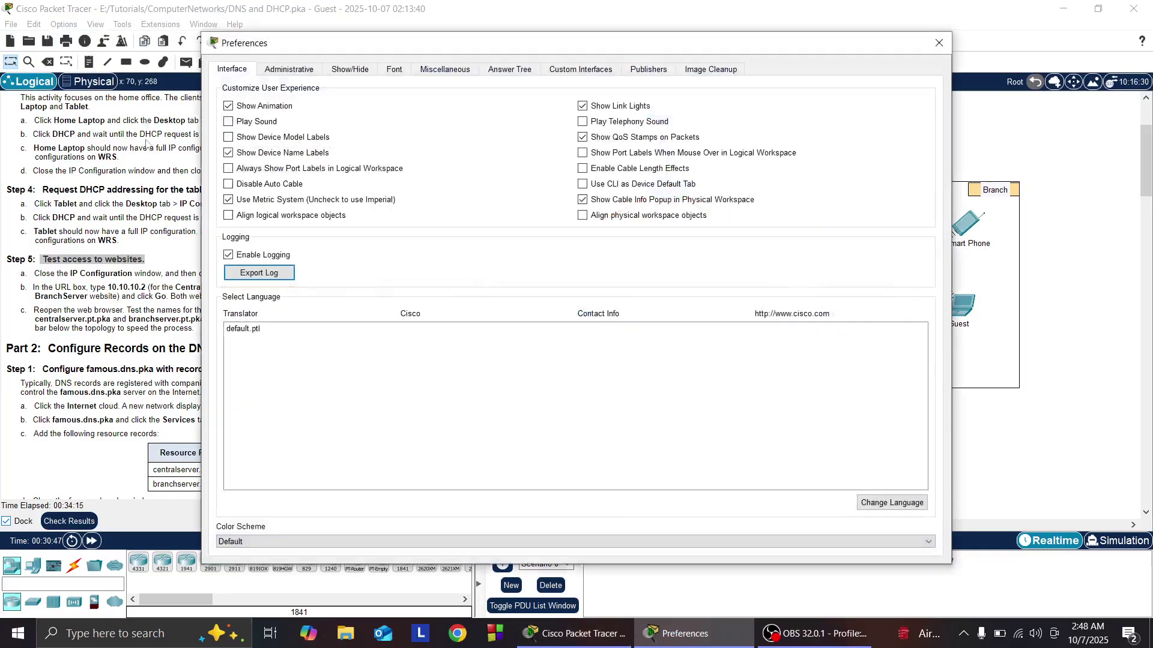
click(229, 168)
click(939, 44)
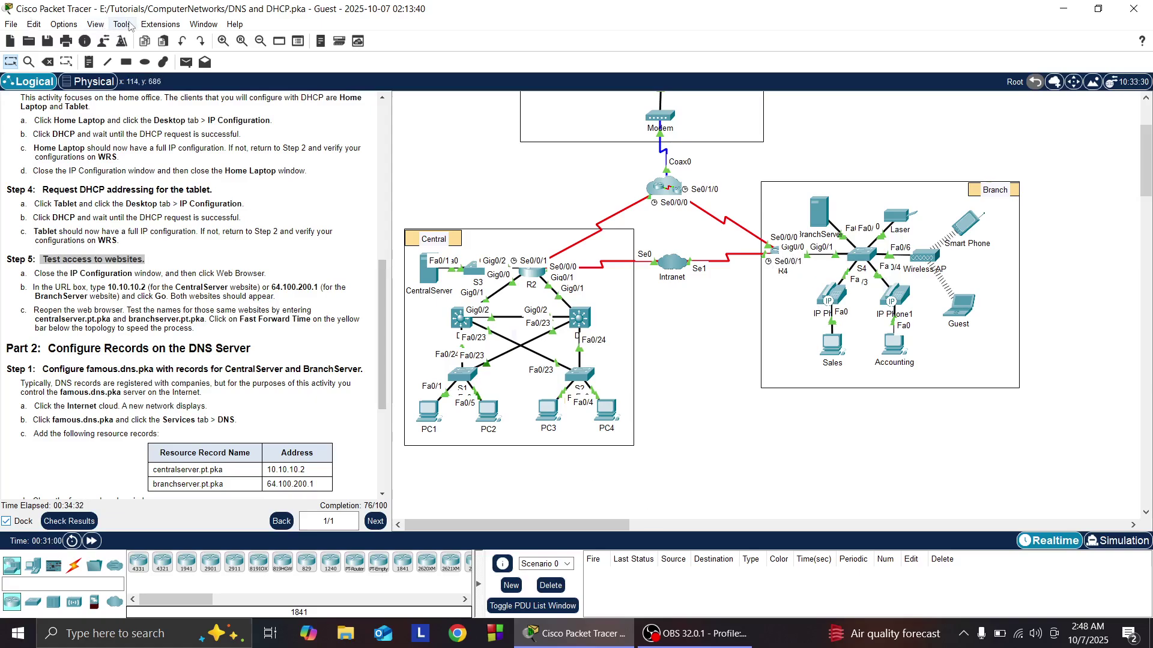
- Disable the permanent port labels for the logical workspace again in the interface preferences
click(63, 24)
click(84, 41)
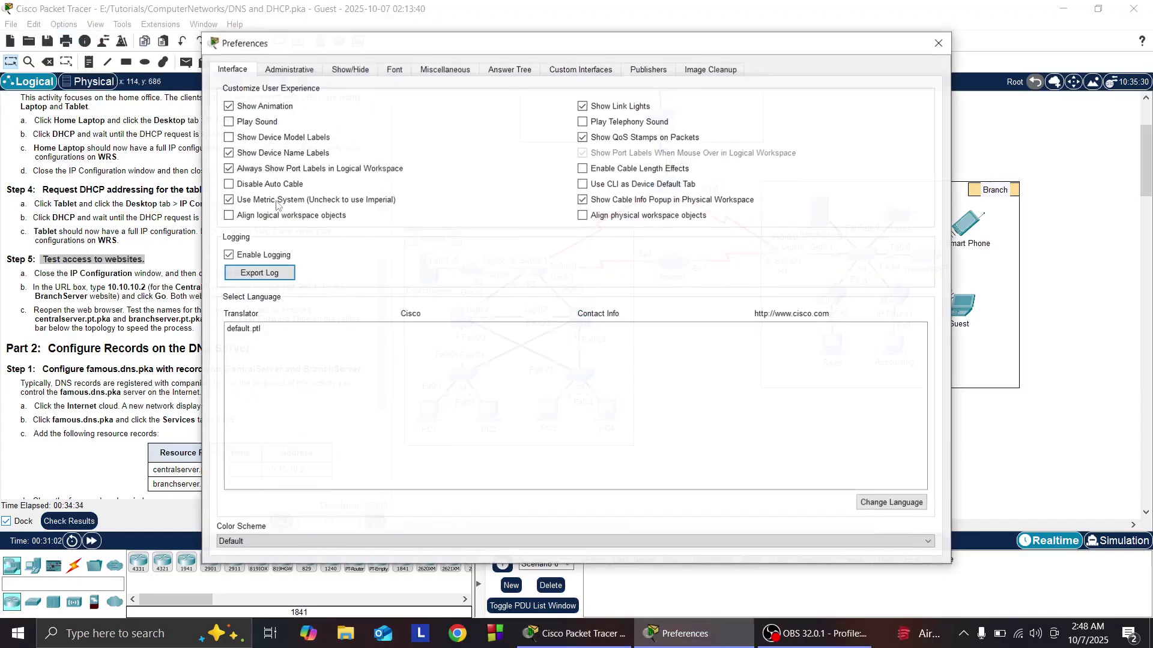
click(228, 168)
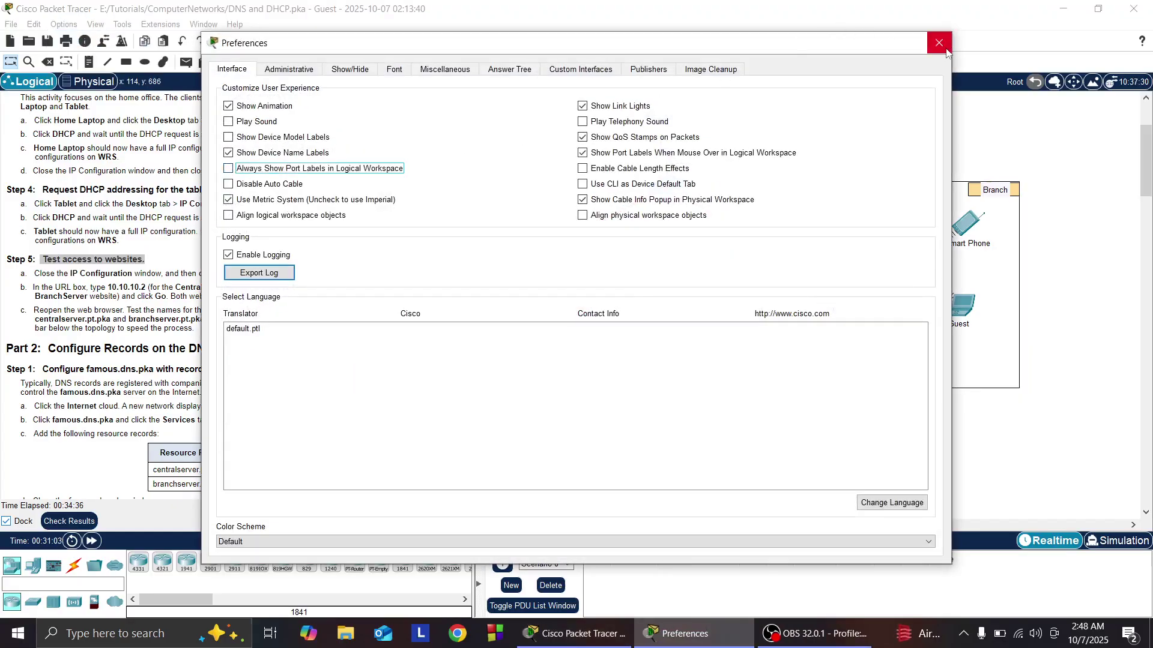
click(939, 43)
click(687, 631)
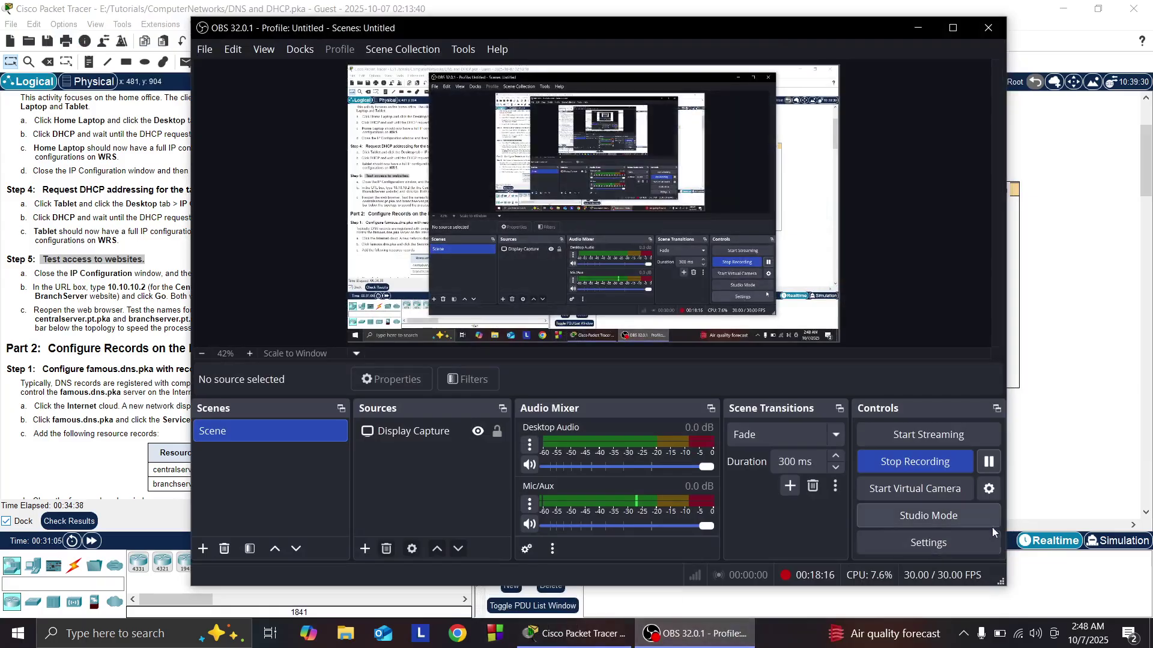
click(915, 29)
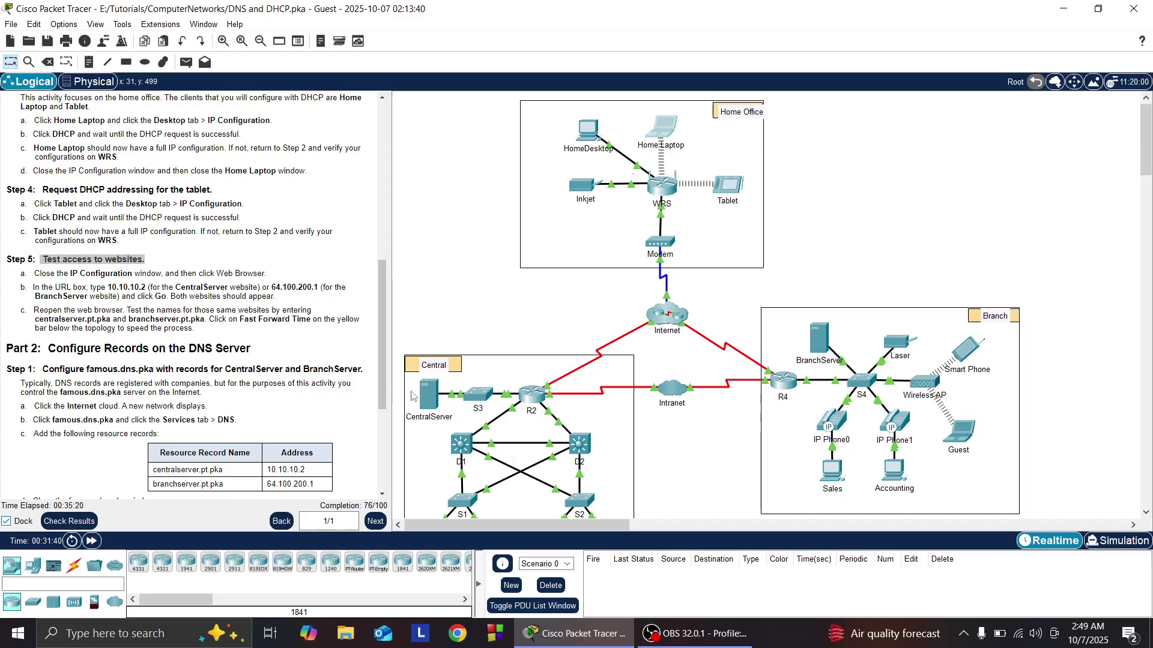
- Check CentralServer, R2 and R4 in the topology and test website access to 64.100.150.1 from Home Laptop's web browser
mouse_move(424, 397)
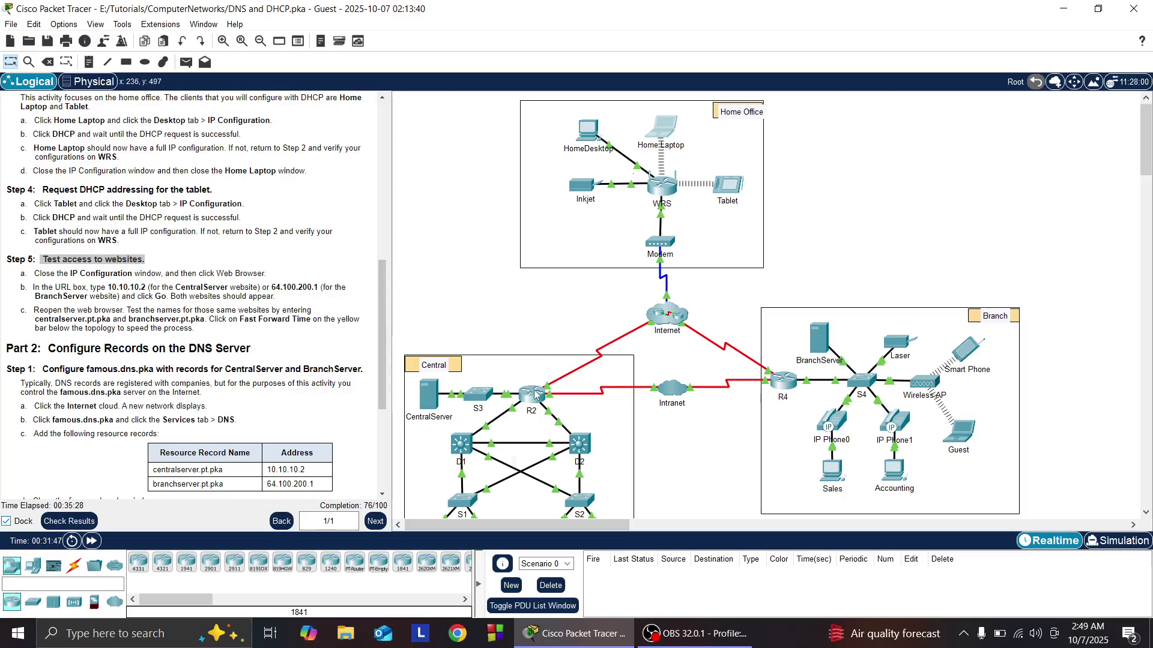
mouse_move(536, 394)
mouse_move(779, 386)
click(663, 133)
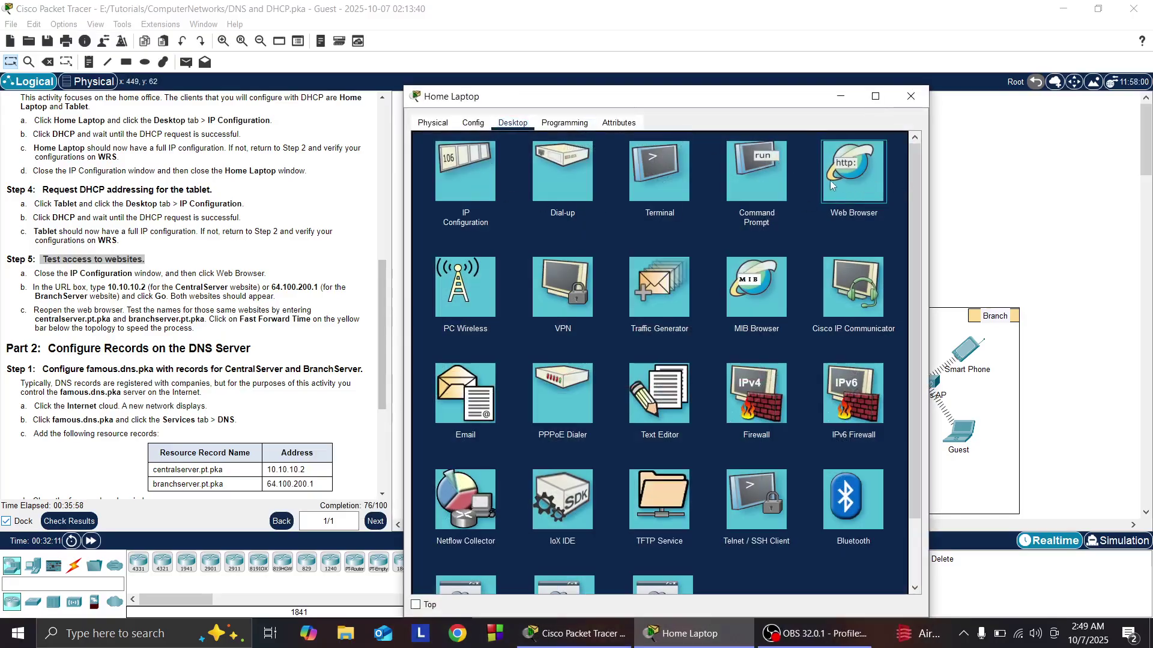
click(852, 180)
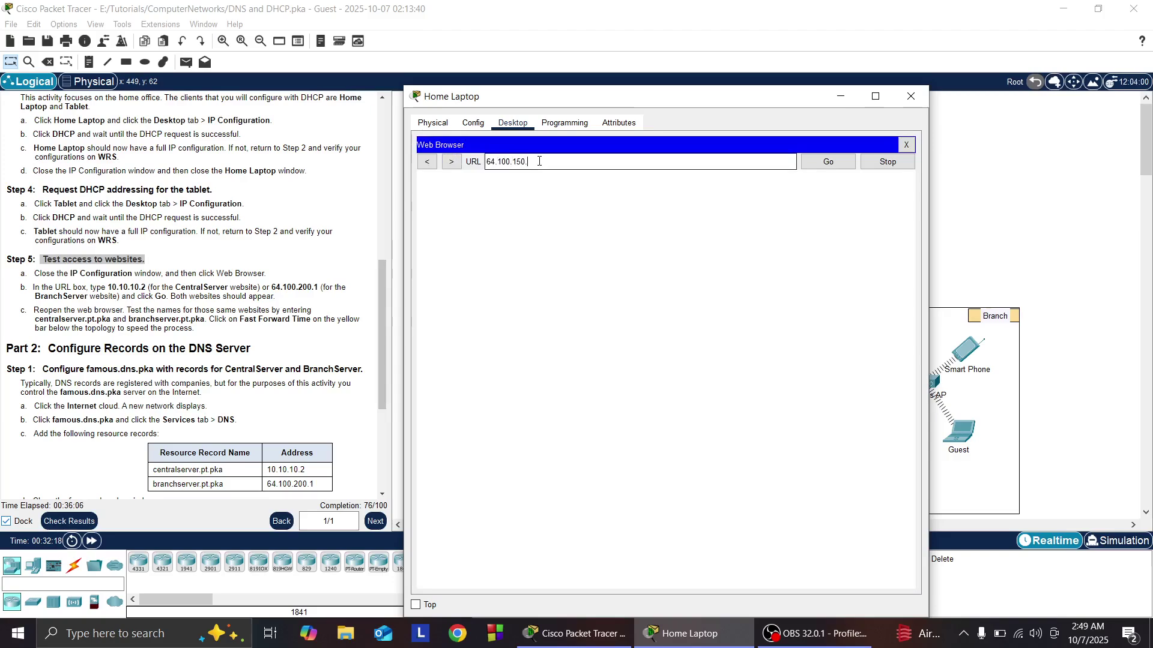
click(826, 165)
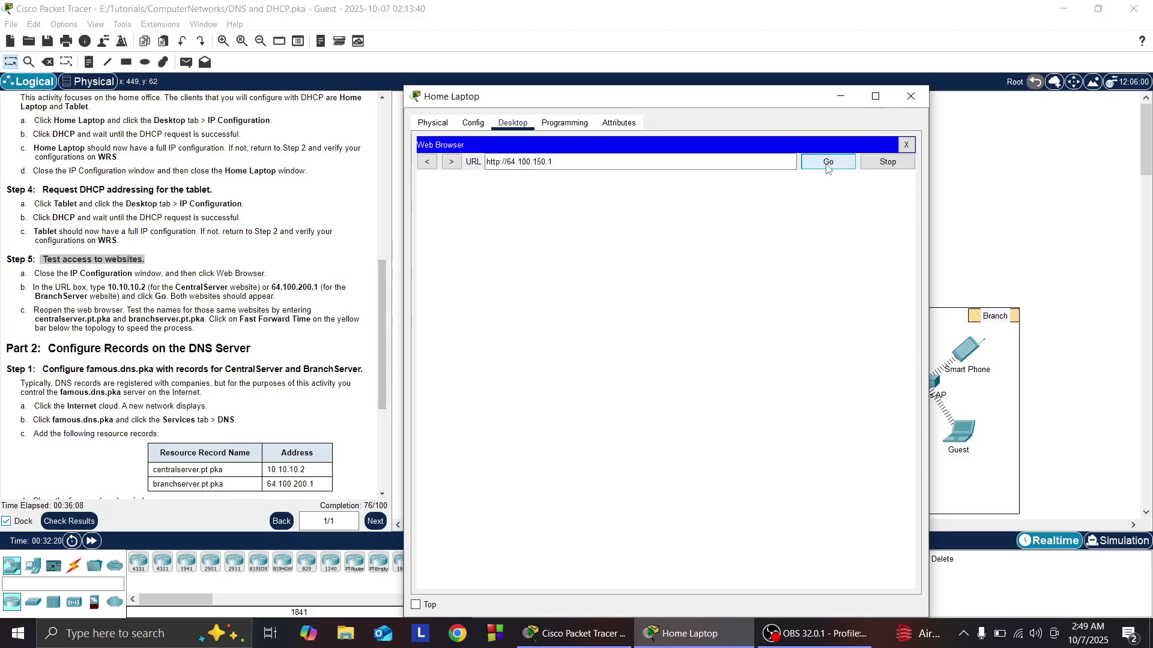
click(838, 98)
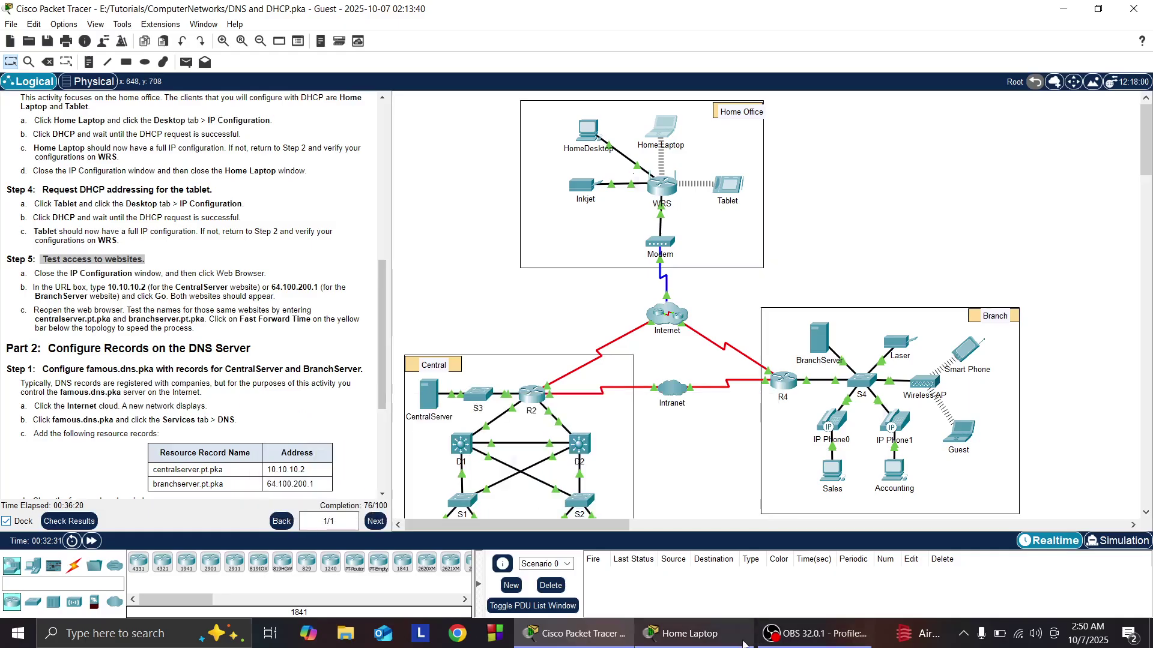
- Test access to the BranchServer website at 64.100.200.1 in Home Laptop's web browser and minimize the laptop window
click(690, 633)
click(626, 158)
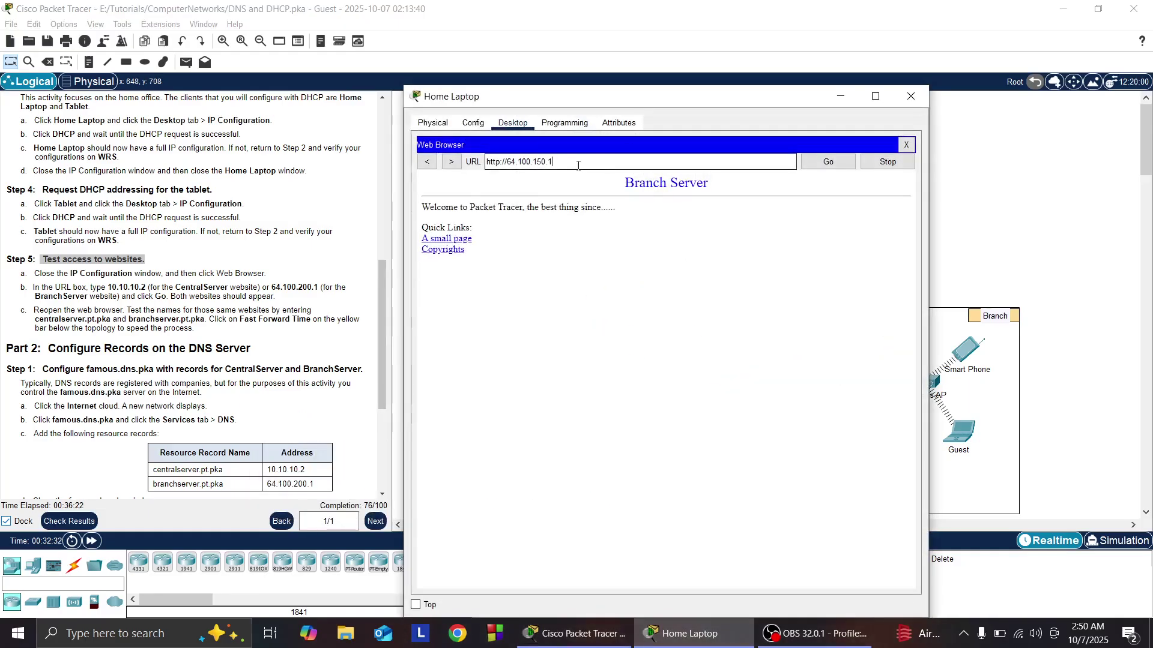
drag(580, 161, 531, 161)
click(641, 160)
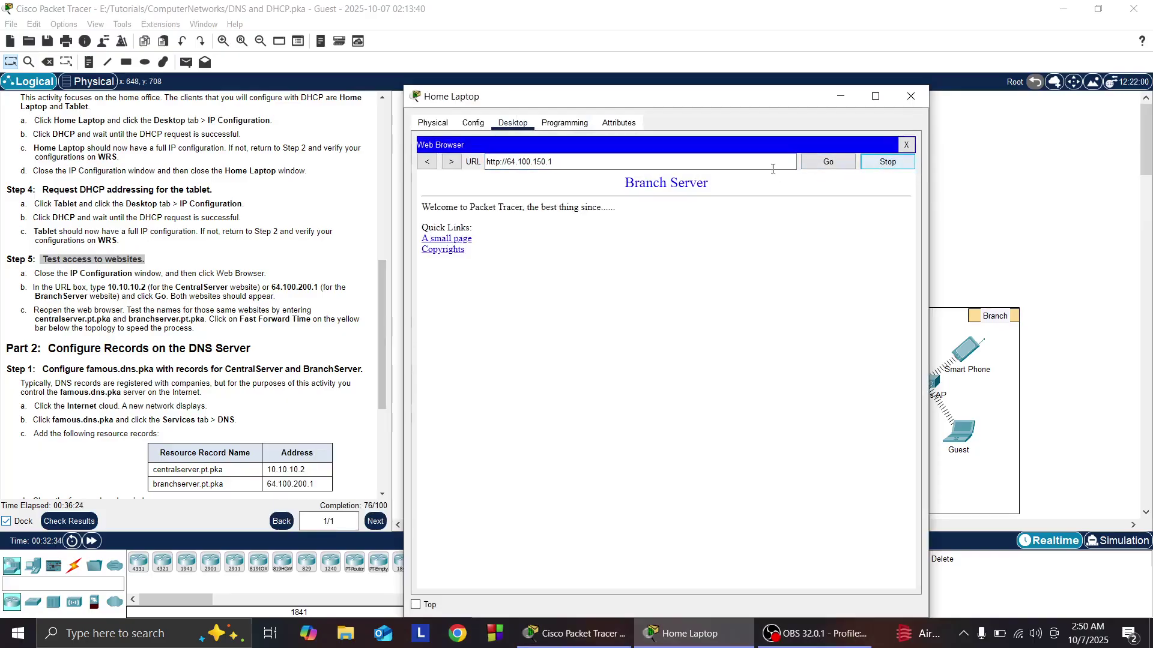
key(BackSpace)
key(BackSpace)
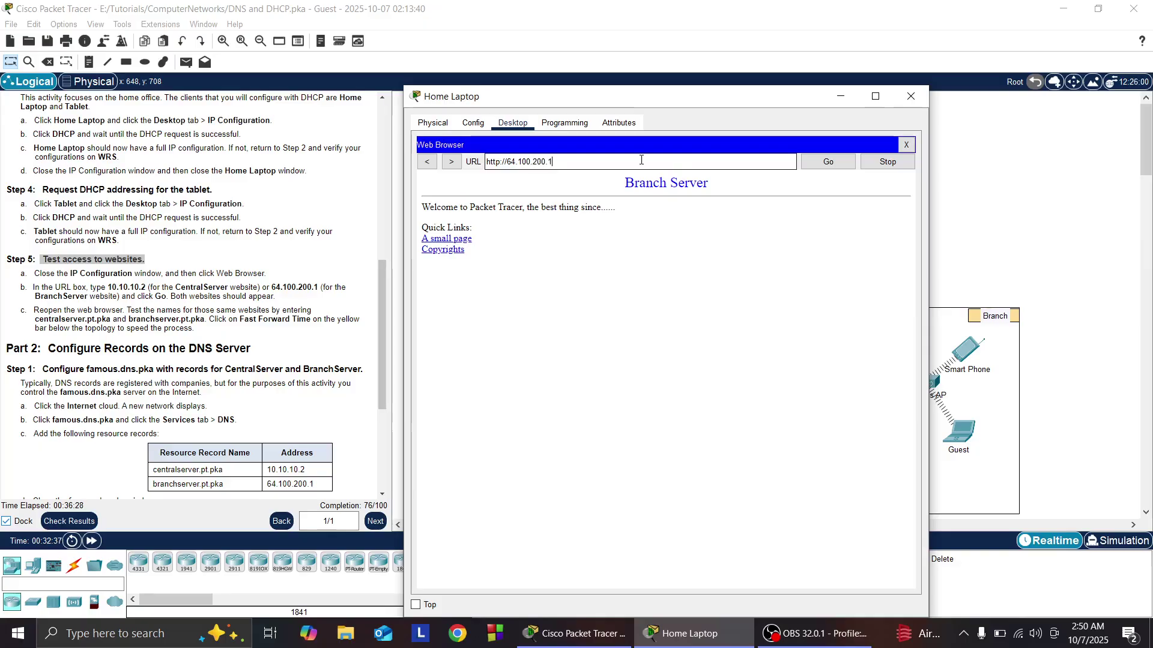
click(848, 164)
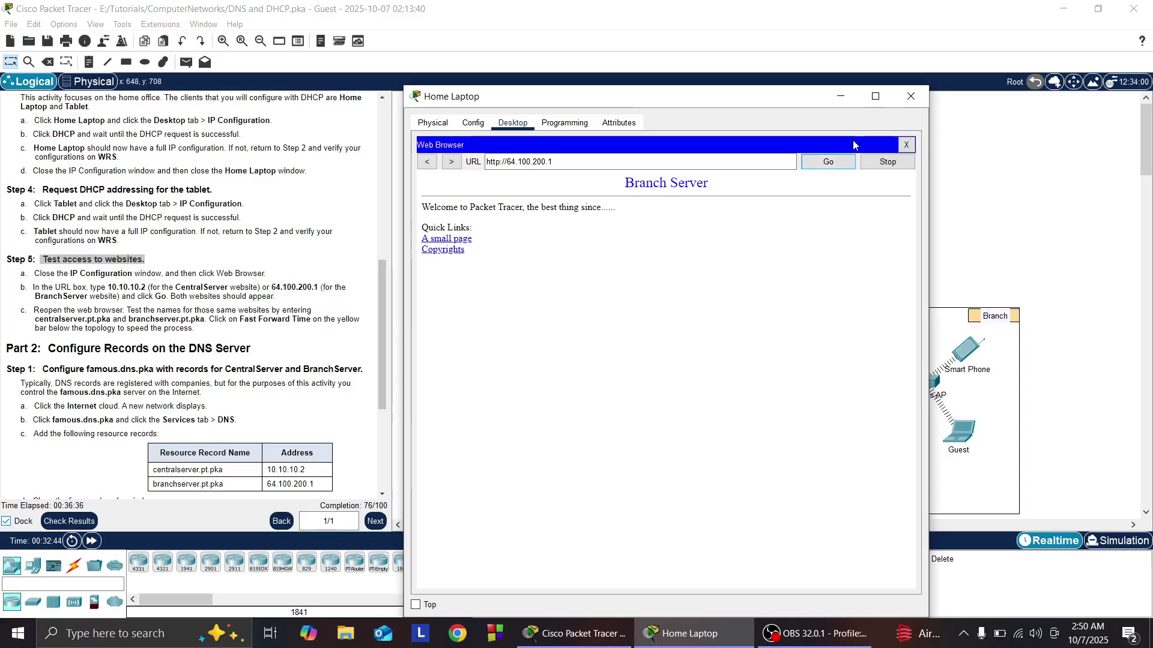
click(840, 96)
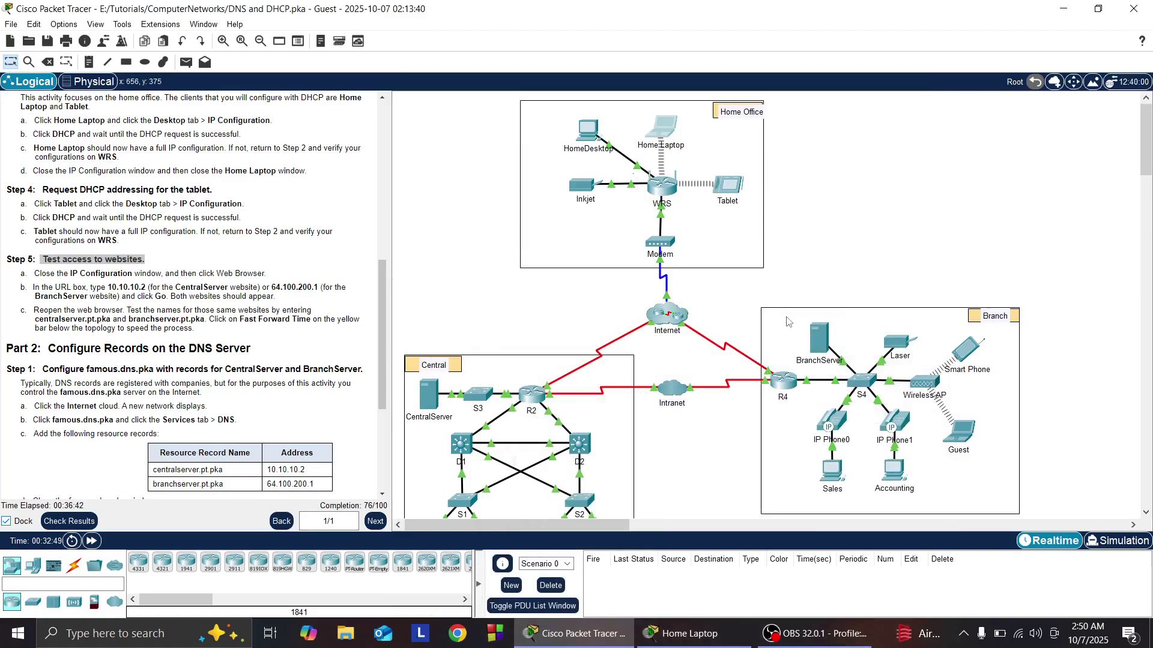
click(817, 633)
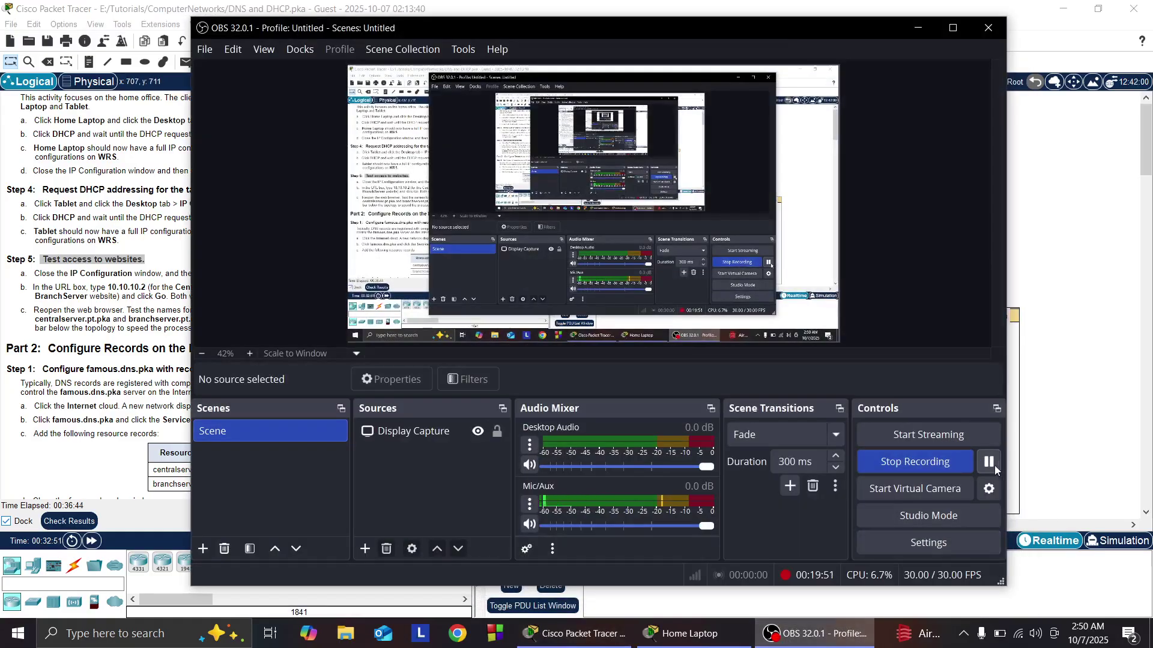
click(989, 461)
click(988, 462)
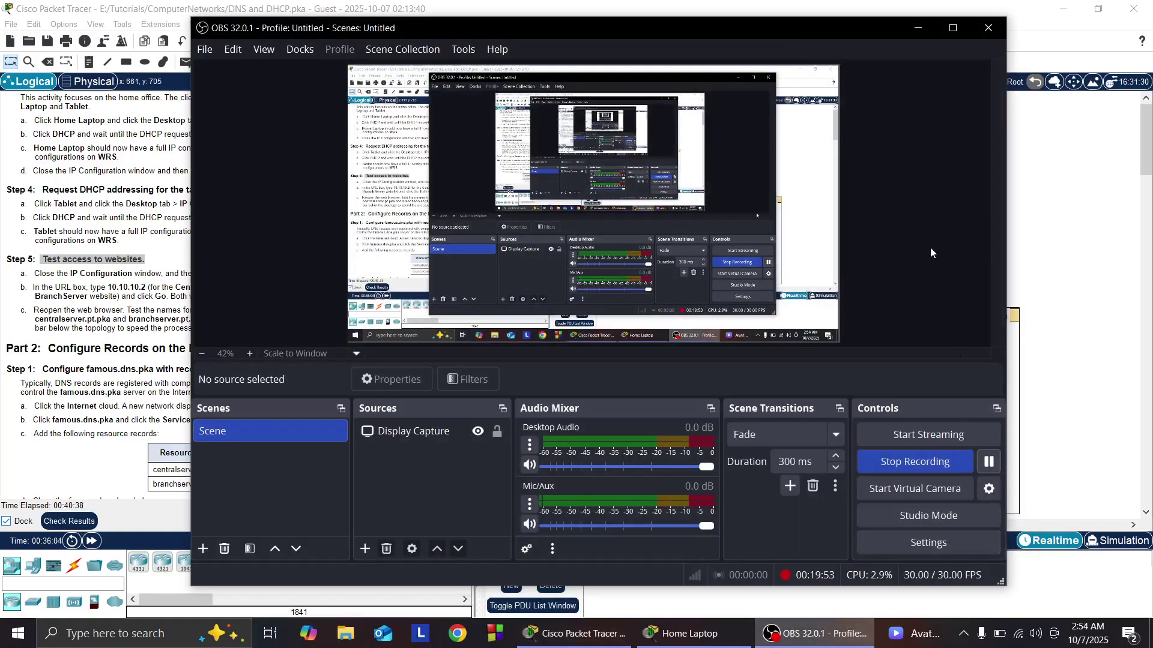
click(916, 27)
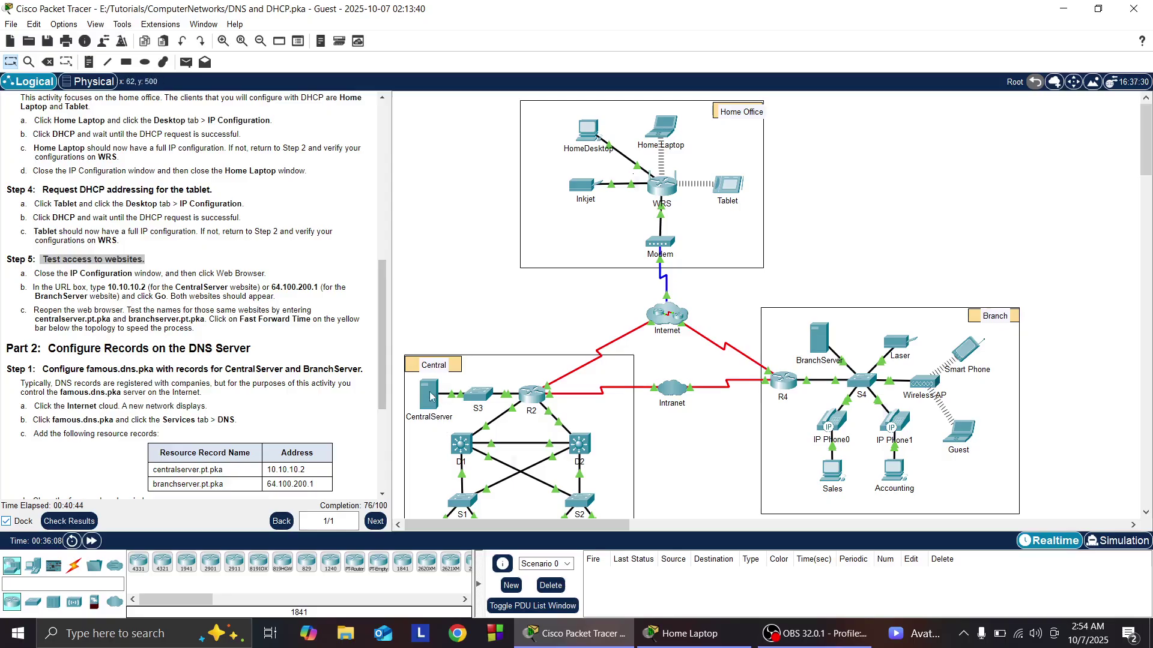
- Inspect the addresses of CentralServer, BranchServer and R4 in the topology
mouse_move(430, 397)
mouse_move(825, 351)
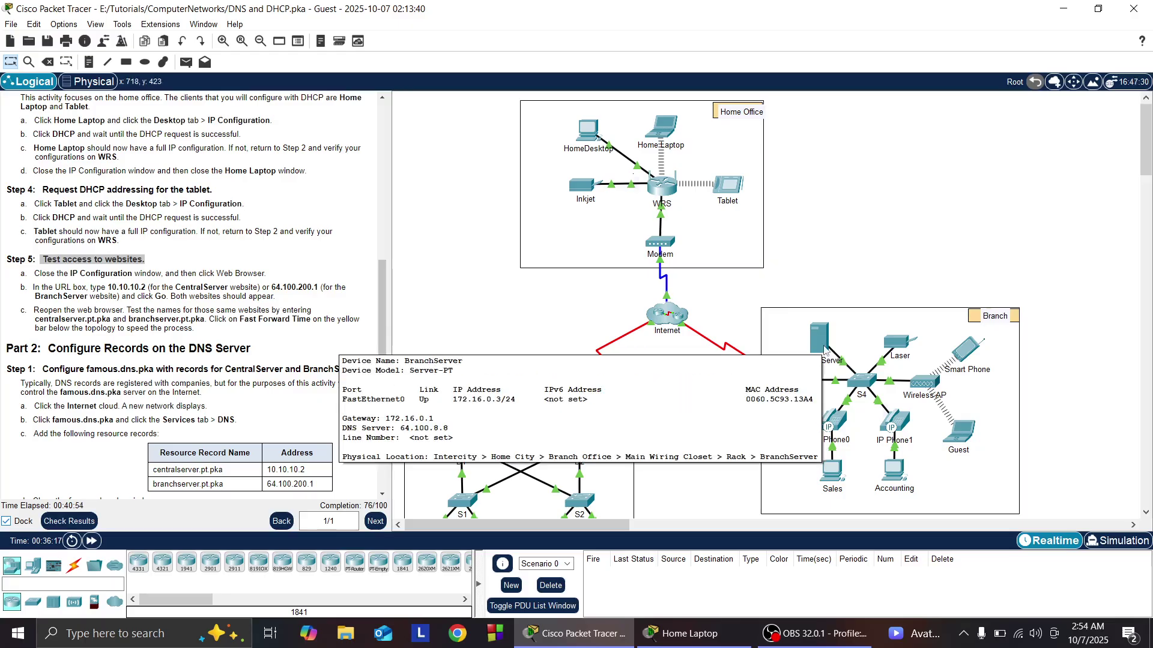
click(822, 350)
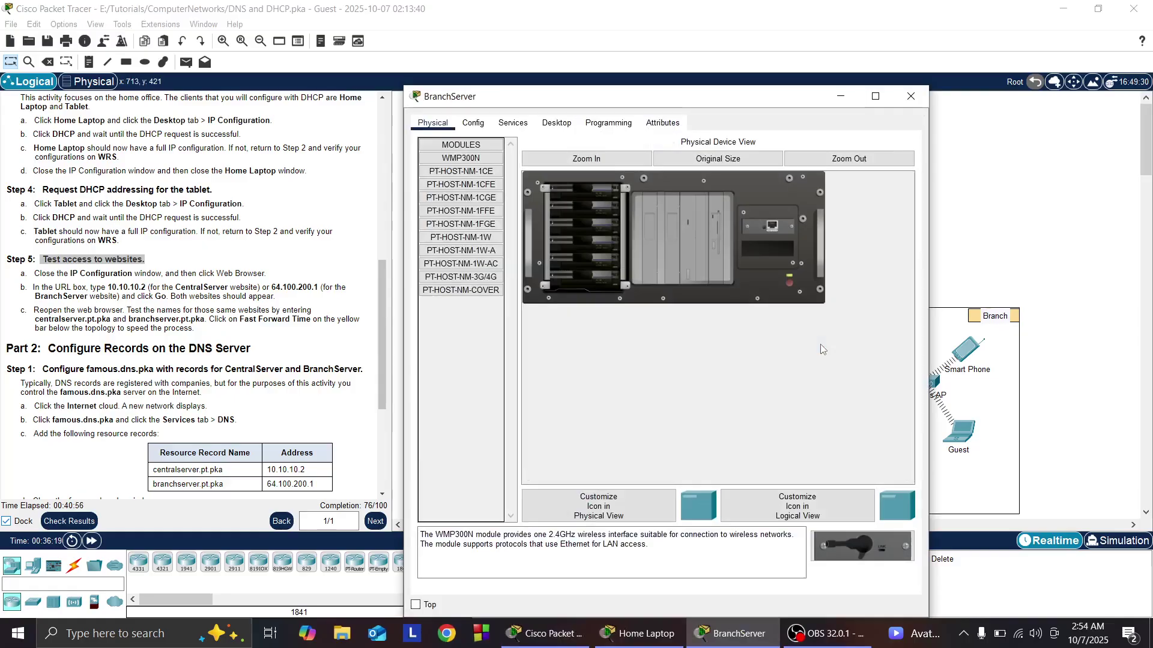
click(911, 96)
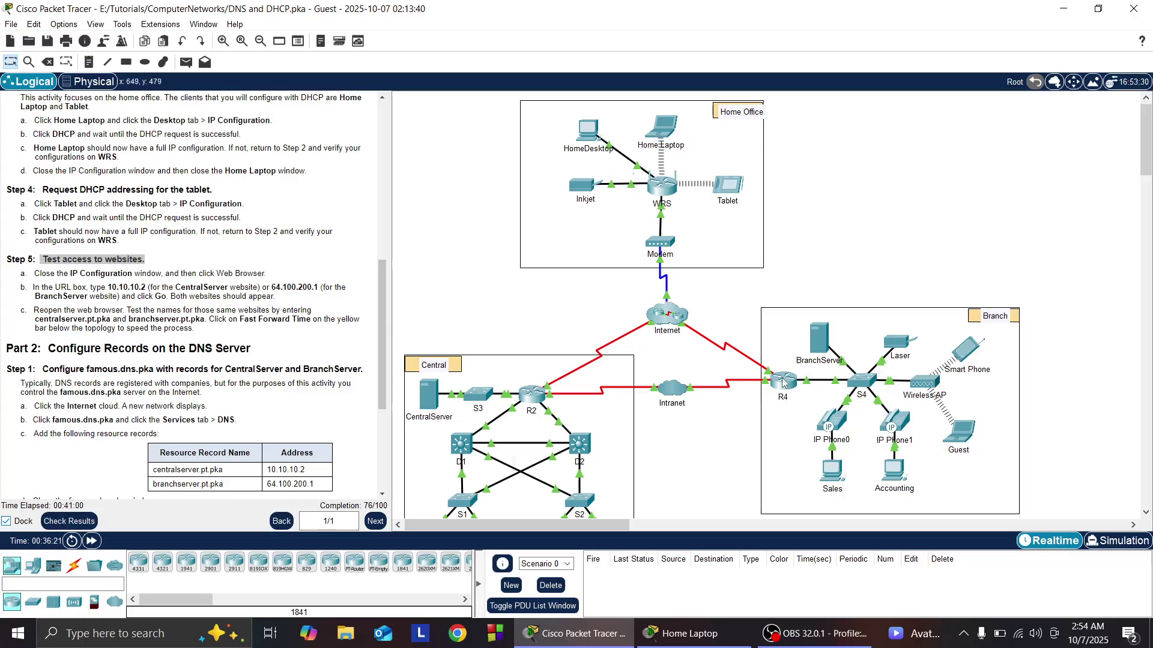
mouse_move(782, 383)
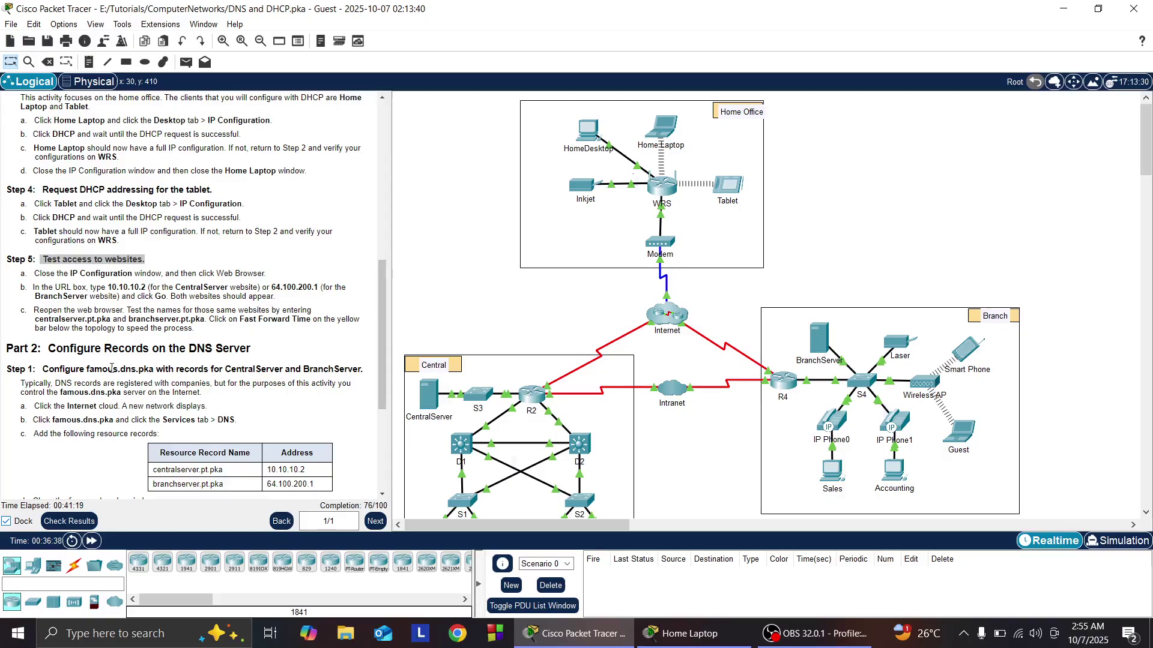
- Enter the Internet cloud and open the DNS service settings of the famous.dns.pka server
scroll(111, 368, down, 3)
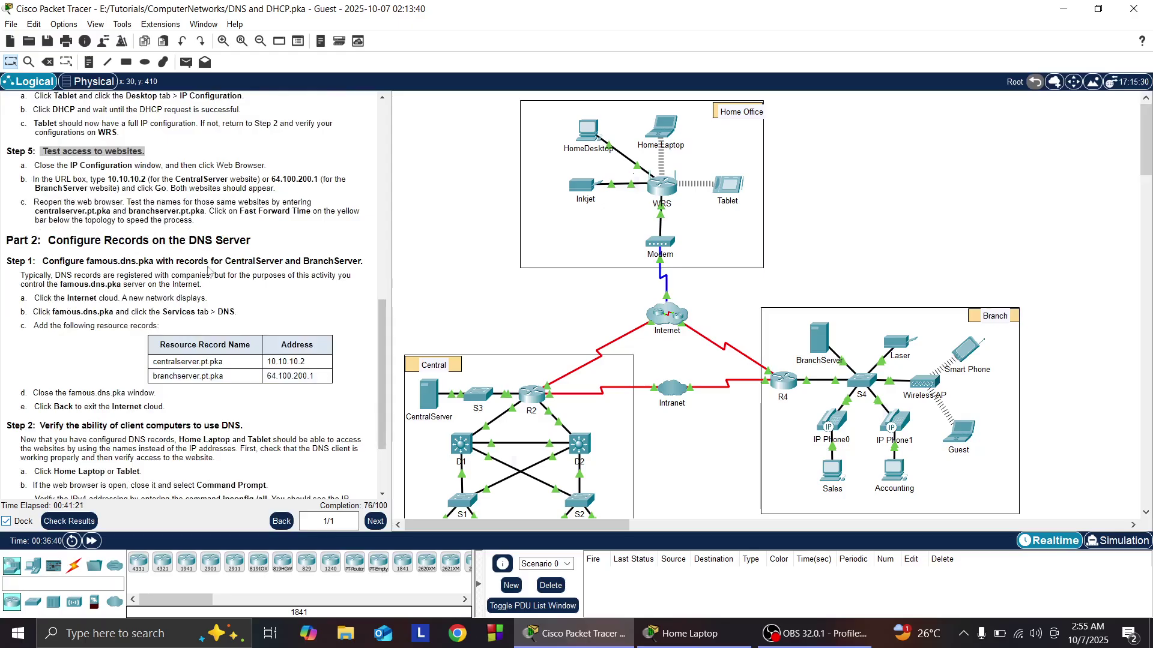
click(671, 307)
click(843, 252)
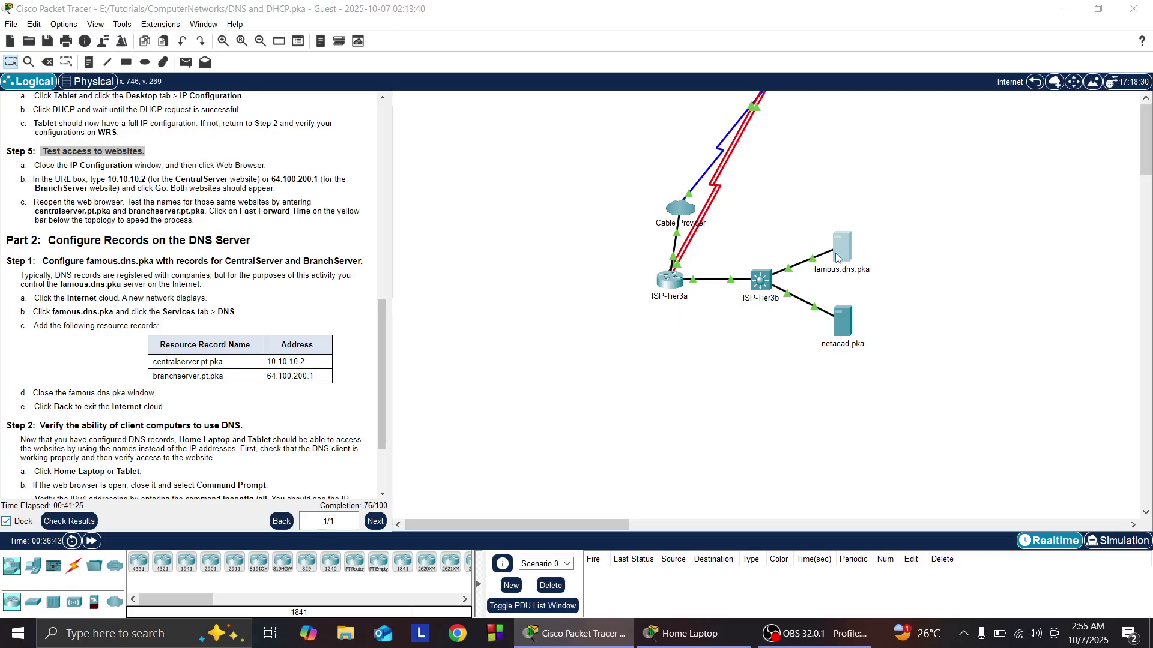
drag(659, 102, 747, 70)
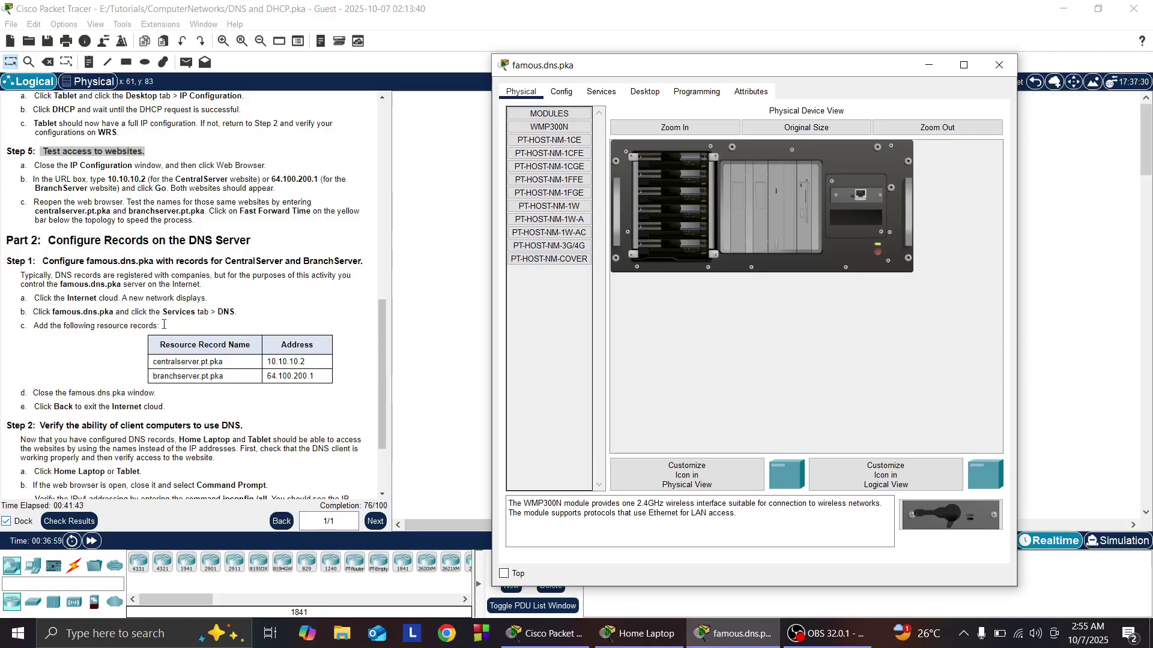
click(601, 91)
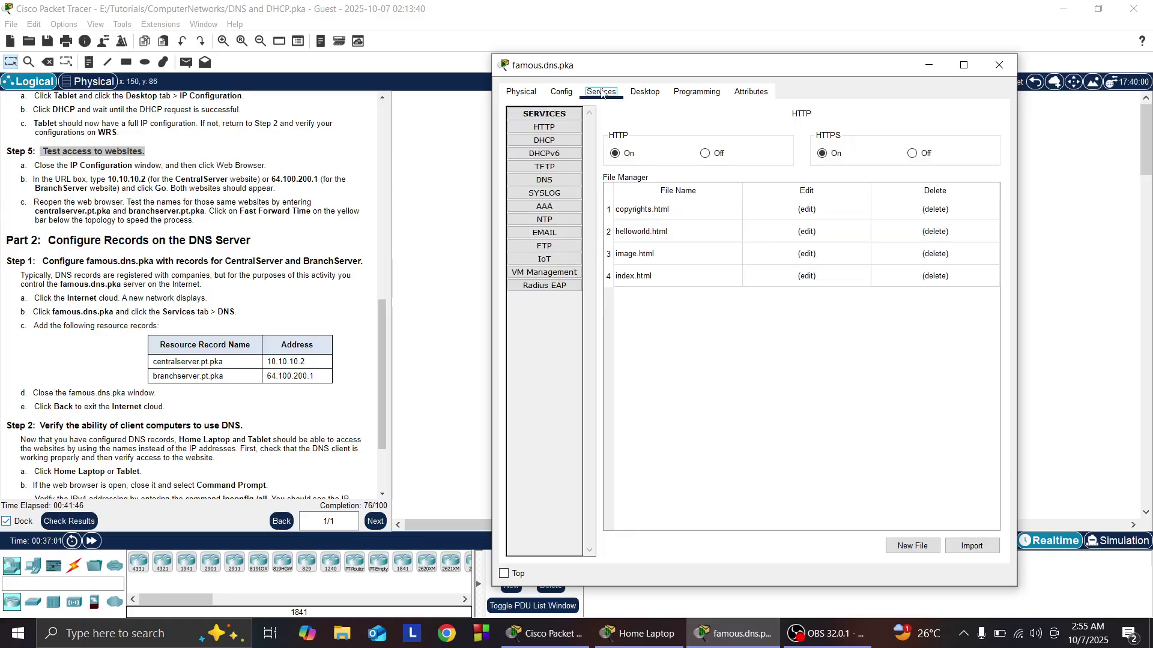
click(550, 180)
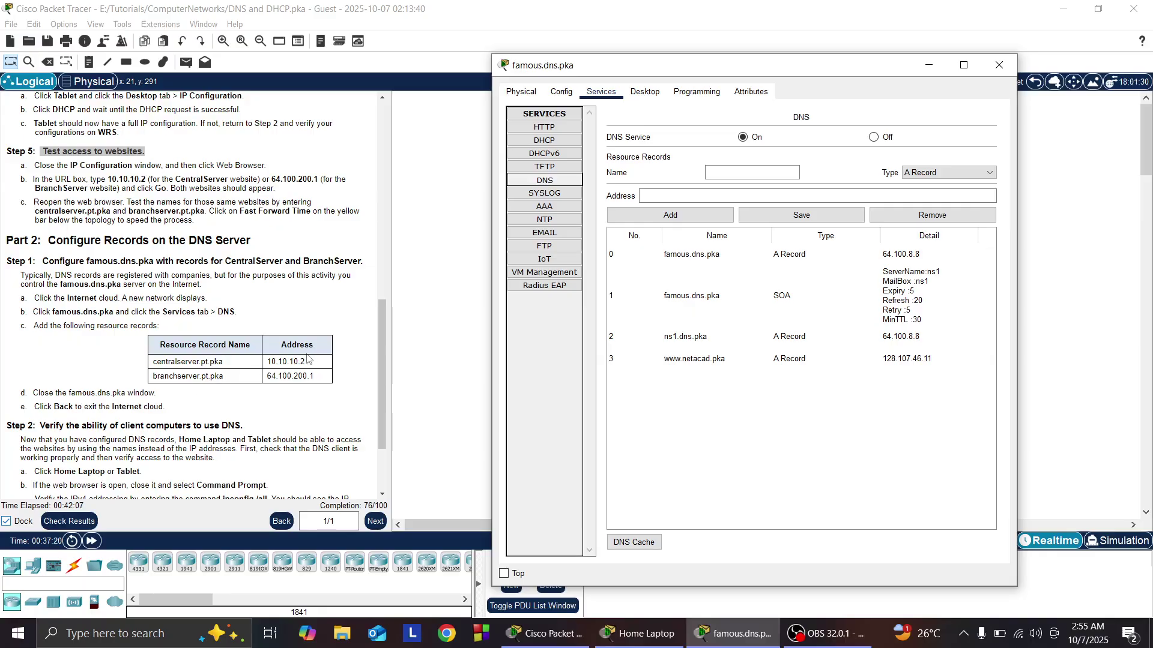
- Add an A record to the DNS server for centralserver.pt.pka with address 10.10.10.2
click(736, 173)
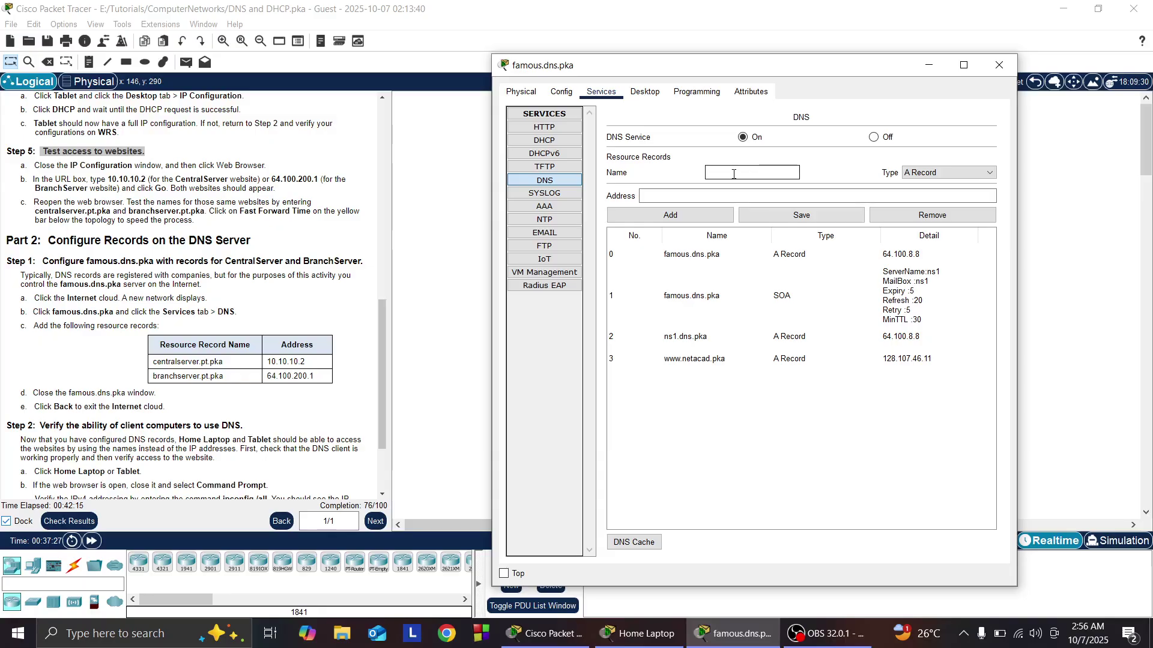
text(tra)
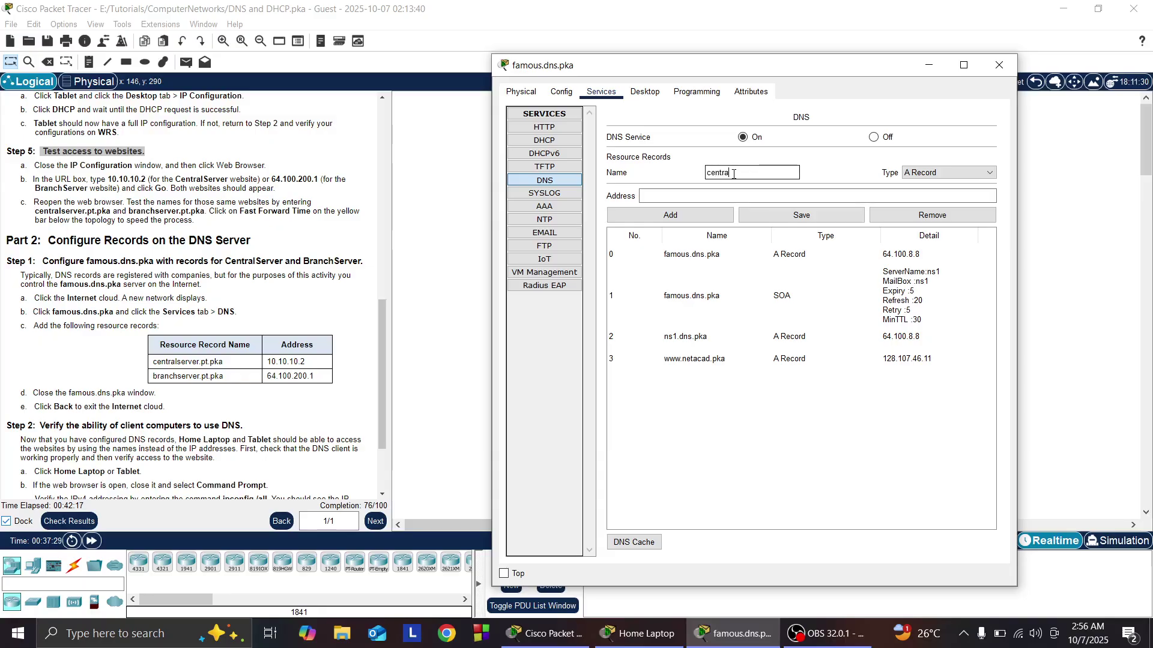
text(lse)
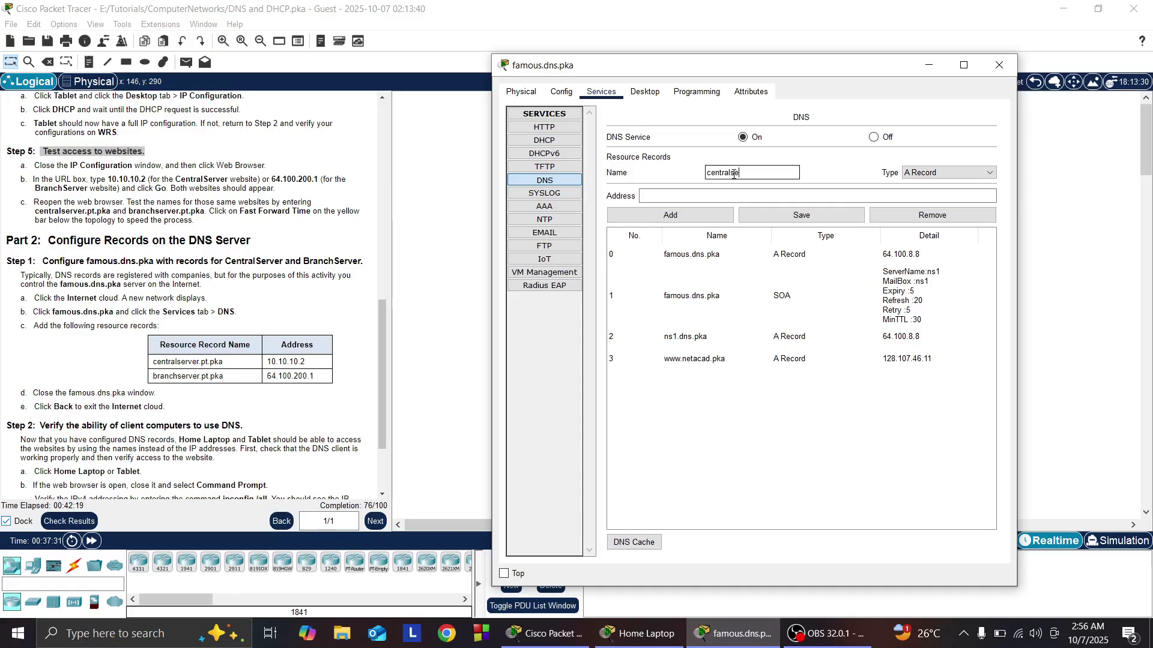
text(rv)
text(er.py)
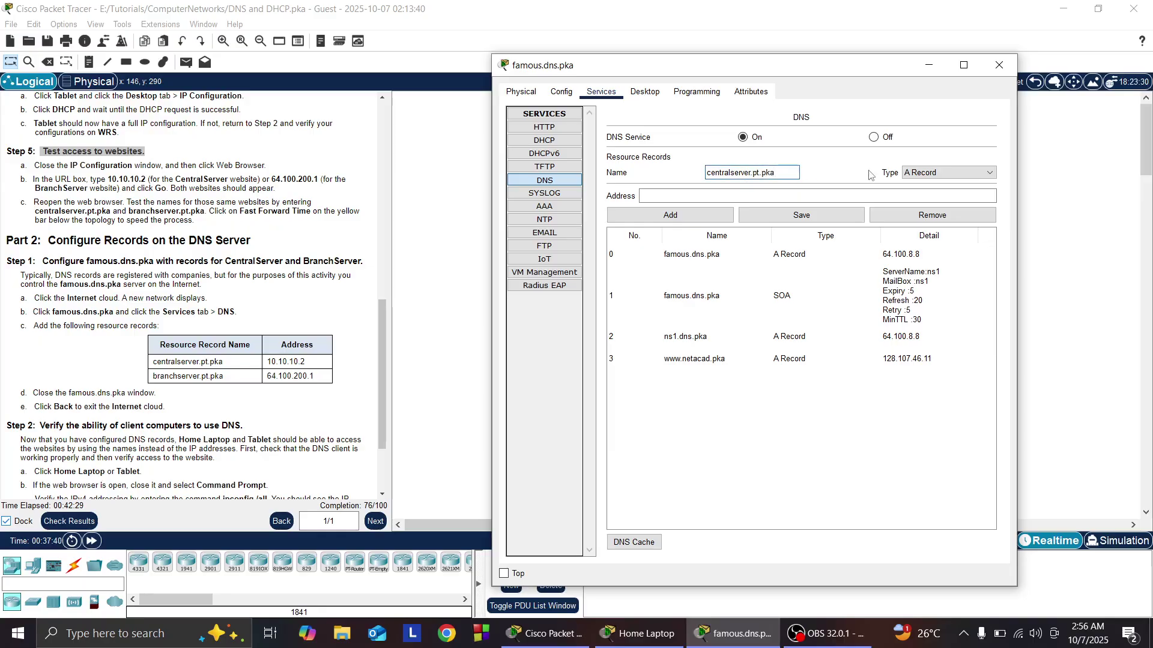
click(696, 197)
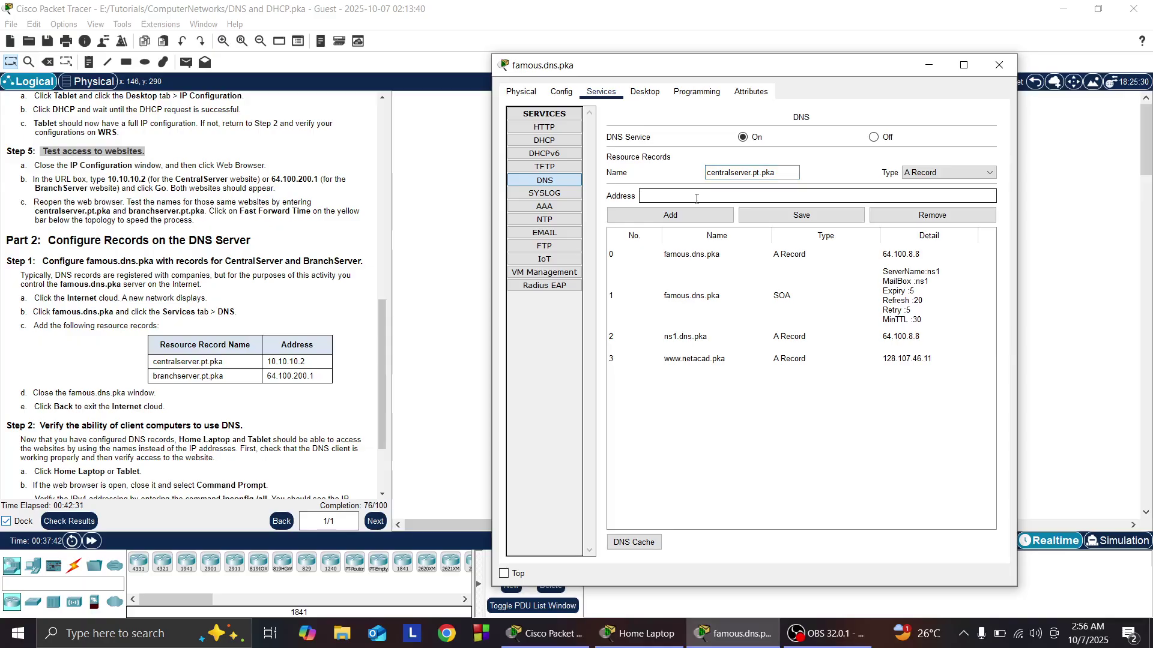
text(10.10.10.2)
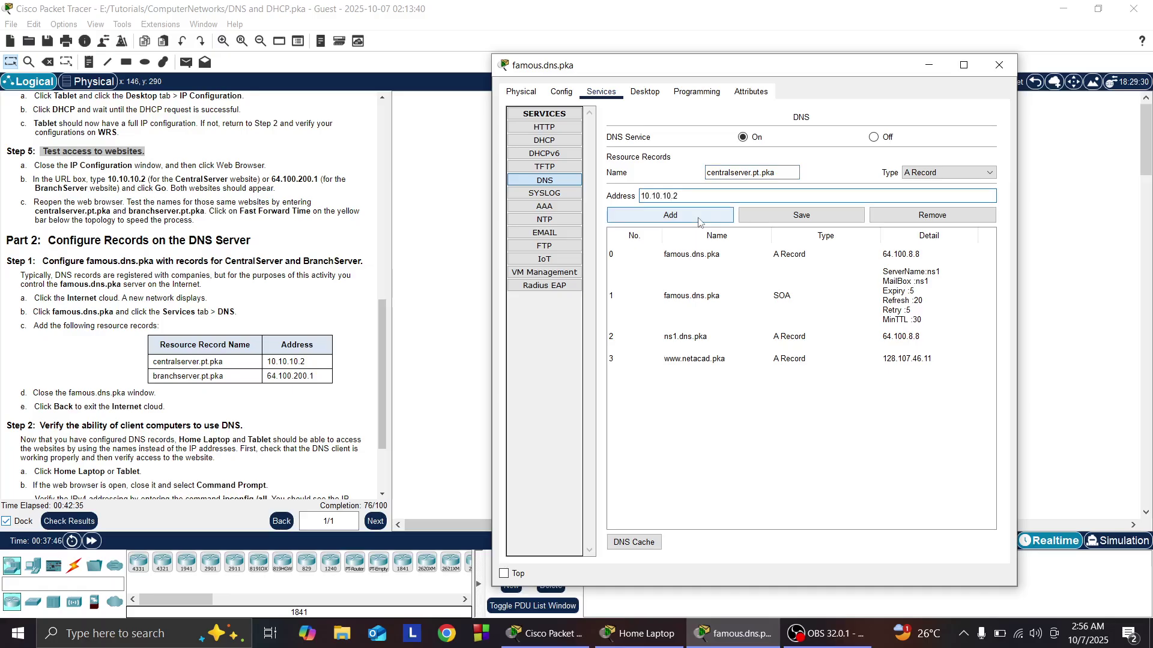
click(700, 221)
- Add an A record for branchserver.pt.pka with address 64.100.200.1, and leave the DNS server and the Internet cloud
click(730, 170)
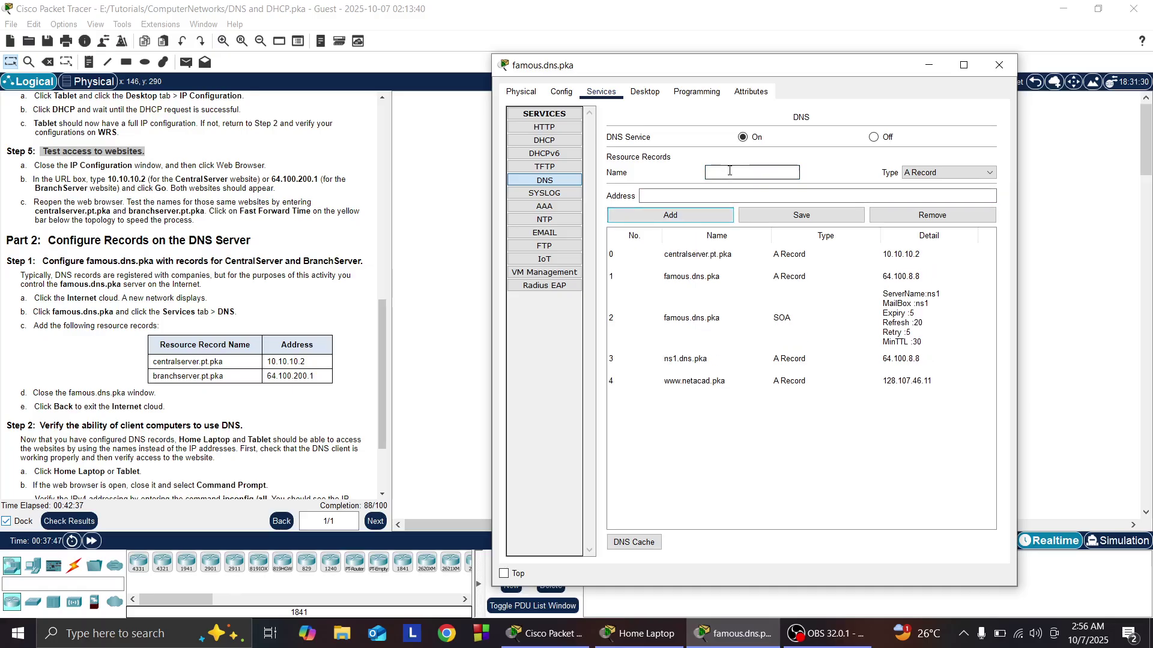
text(branchserver)
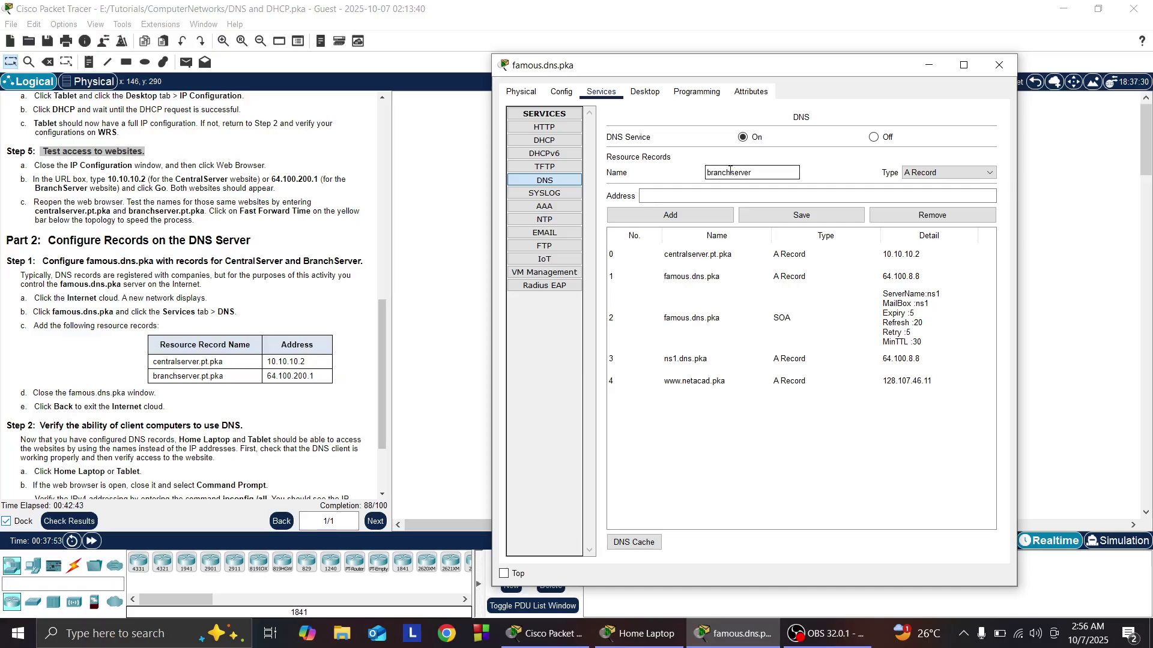
text(.pt.pka)
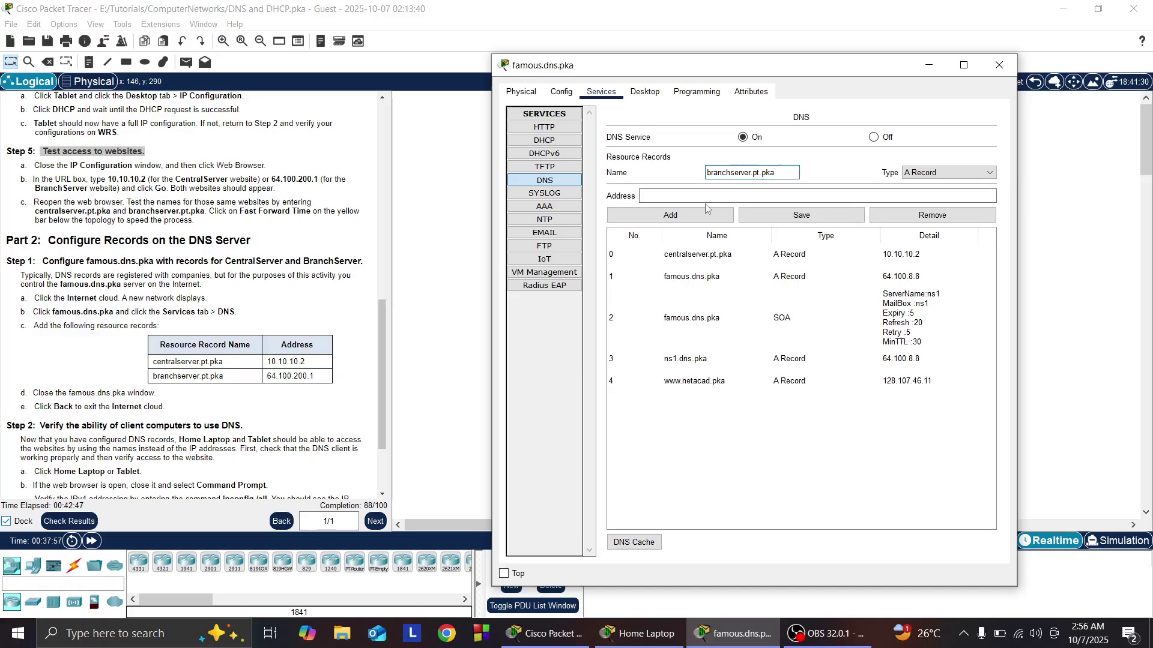
click(686, 199)
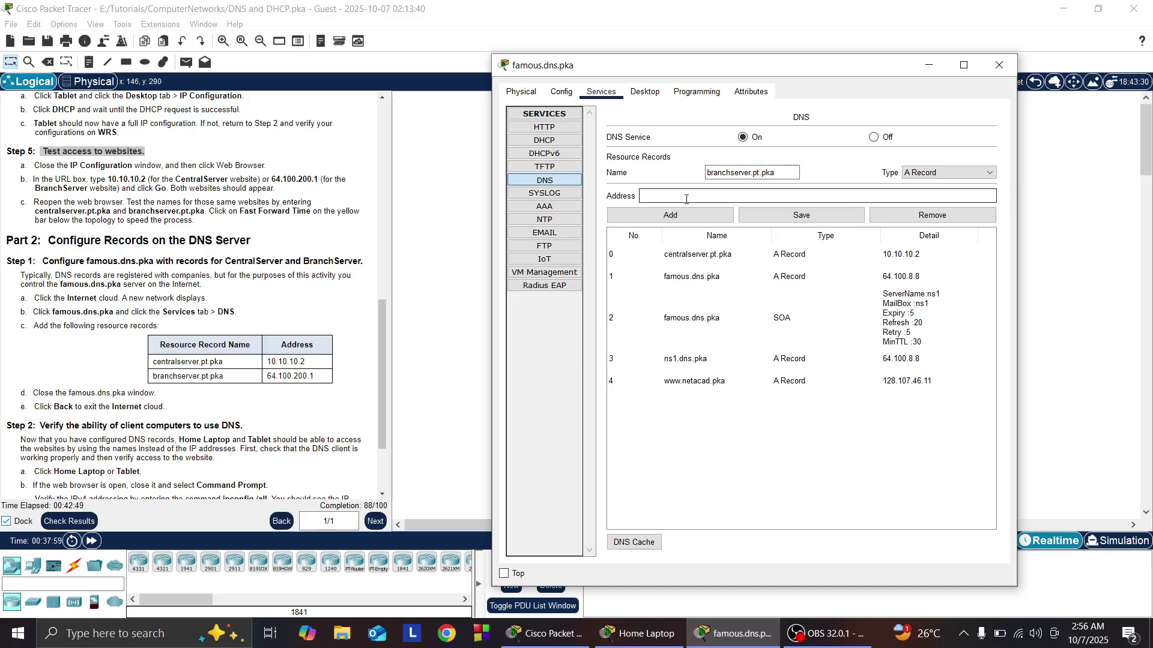
text(64.100.200.1)
click(688, 214)
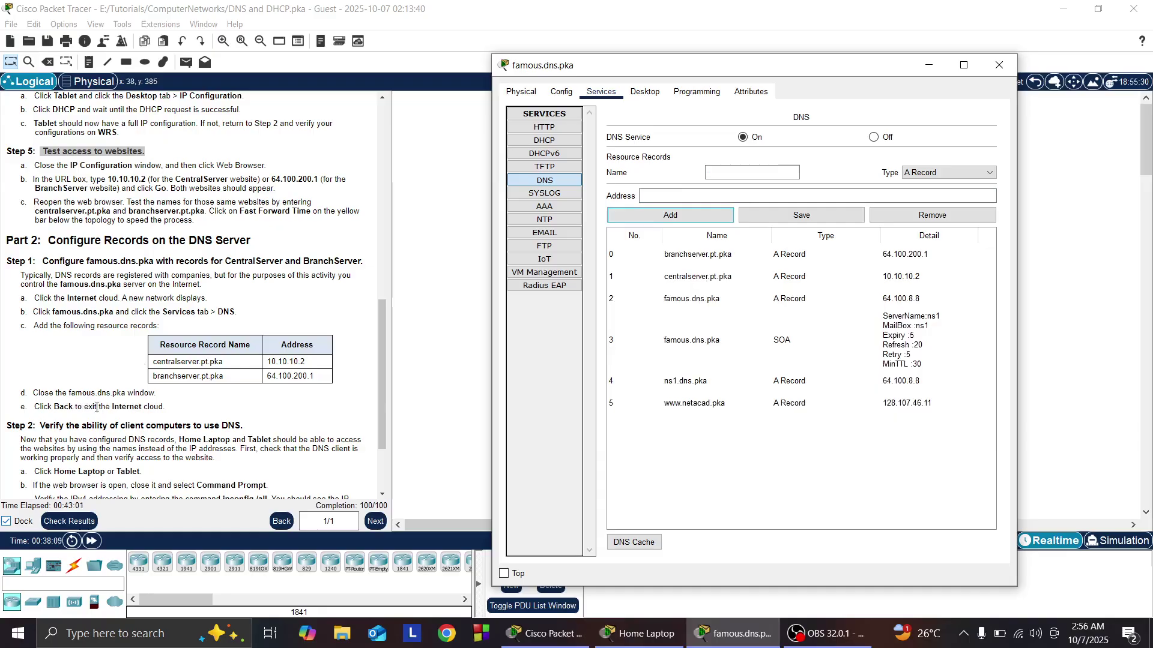
click(998, 65)
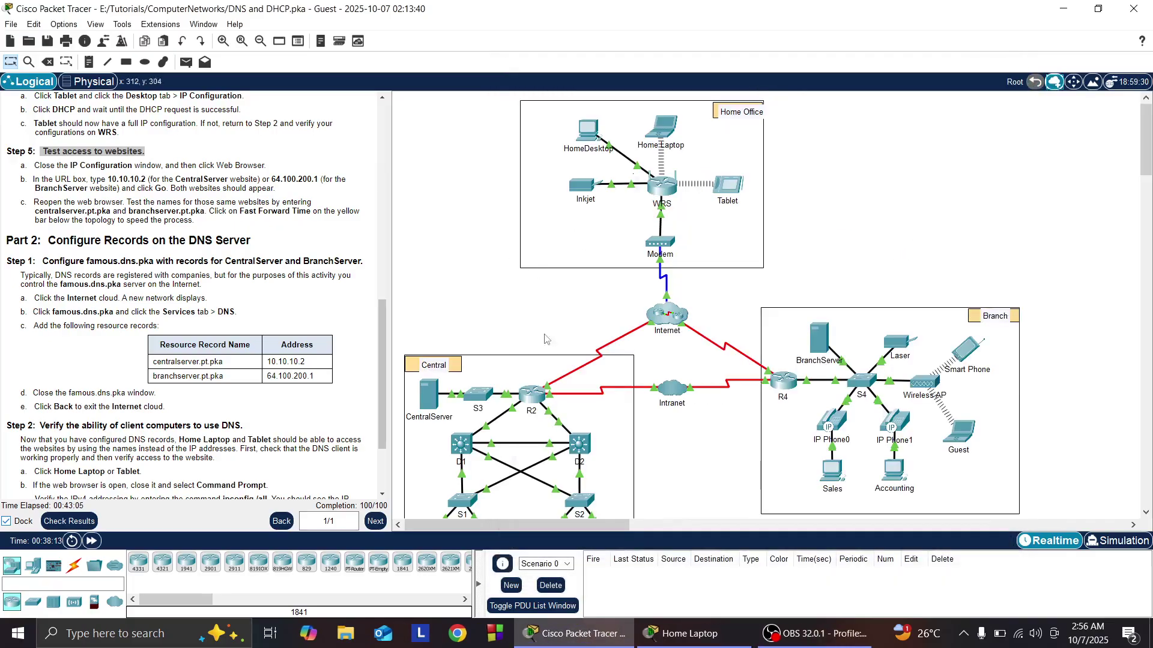
scroll(238, 381, down, 1)
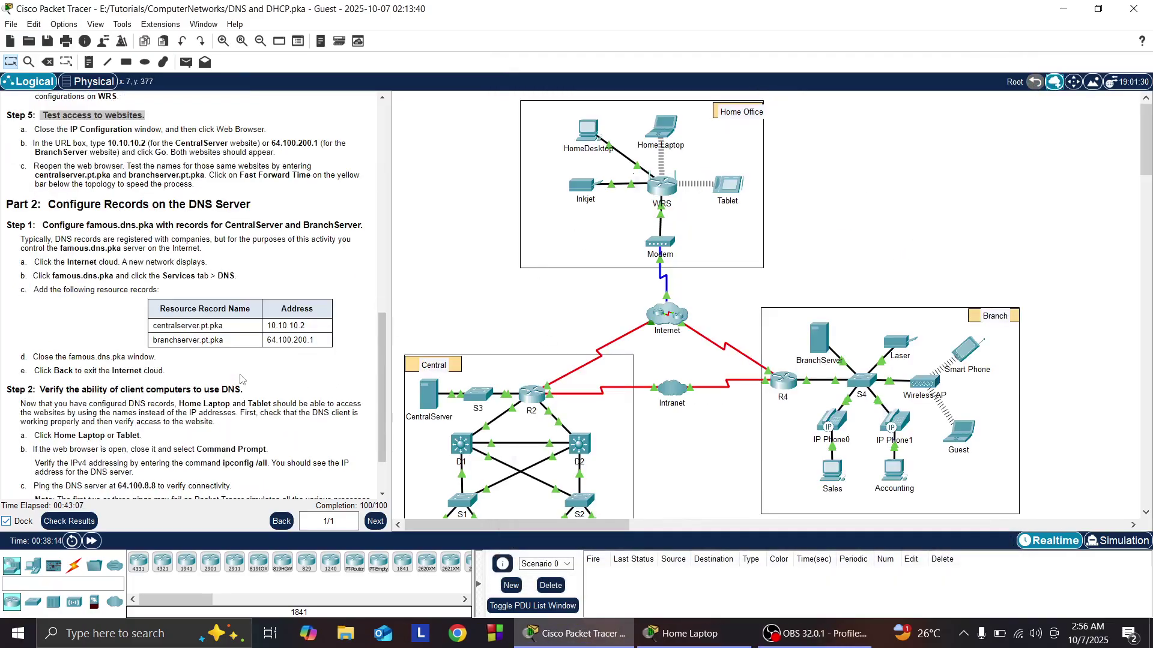
- Ping the DNS server at 64.100.8.8 from the Home Laptop's command prompt, and close the prompt
scroll(243, 379, down, 2)
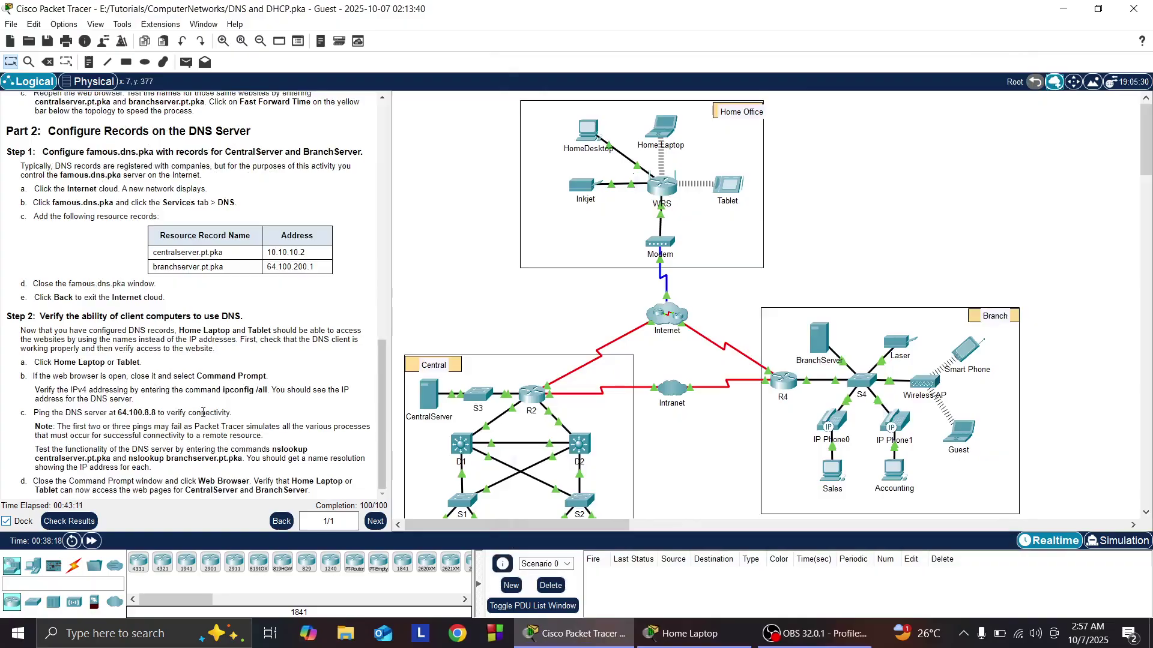
click(665, 133)
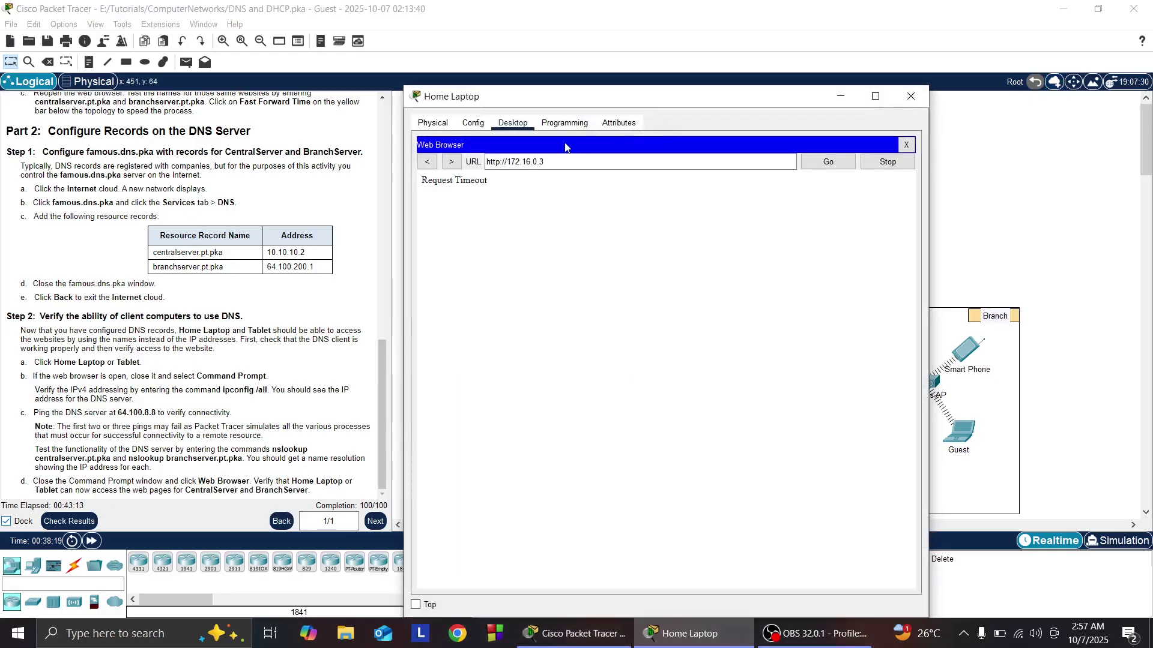
click(906, 146)
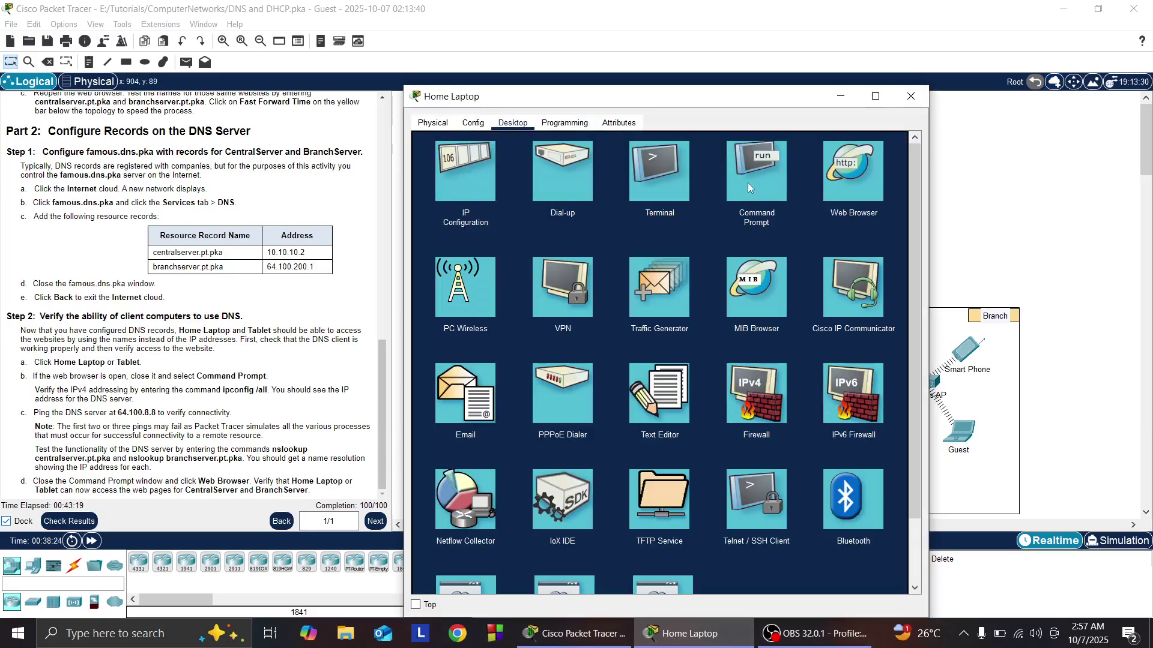
click(748, 182)
text(p)
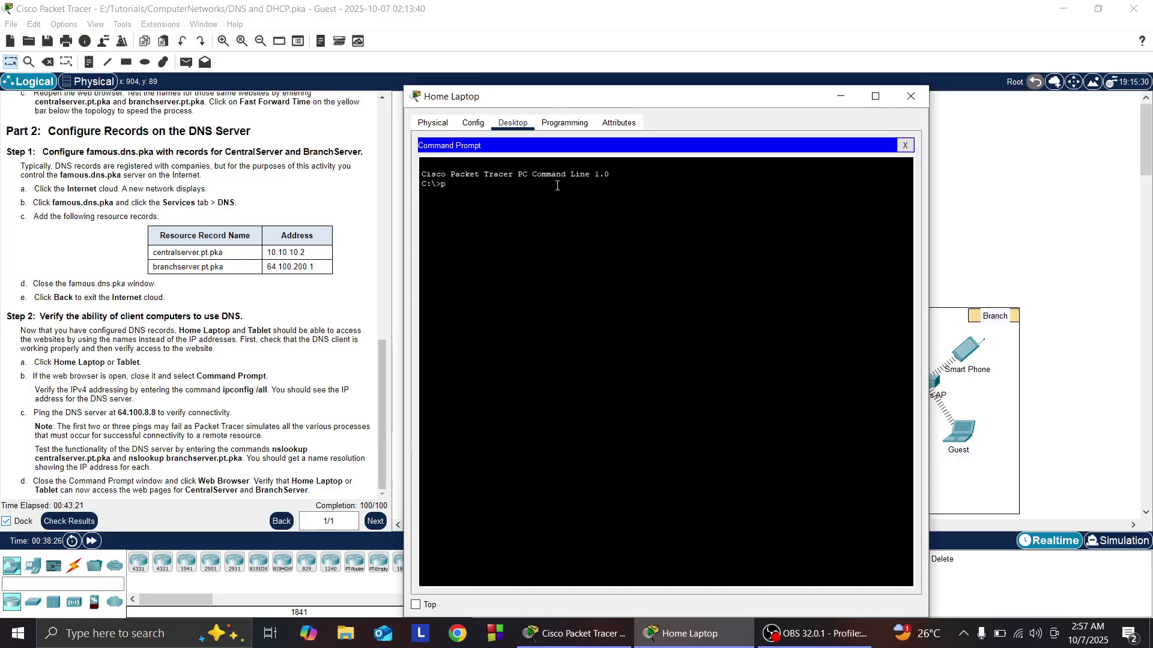
text(ing 64.100.8.8)
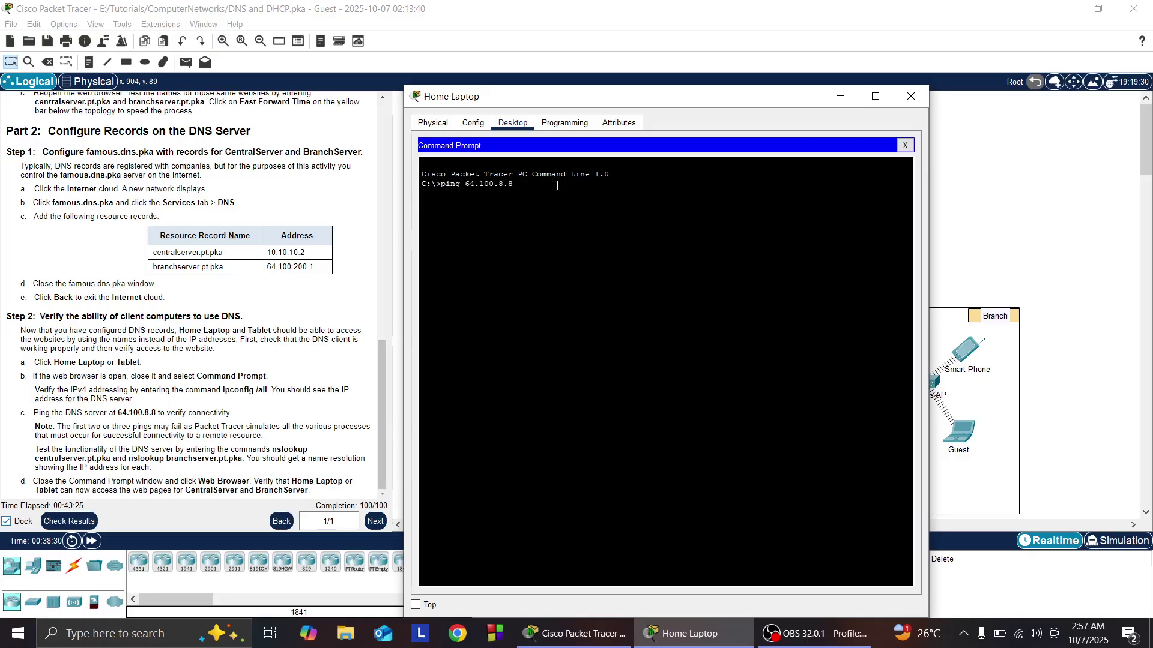
key(Return)
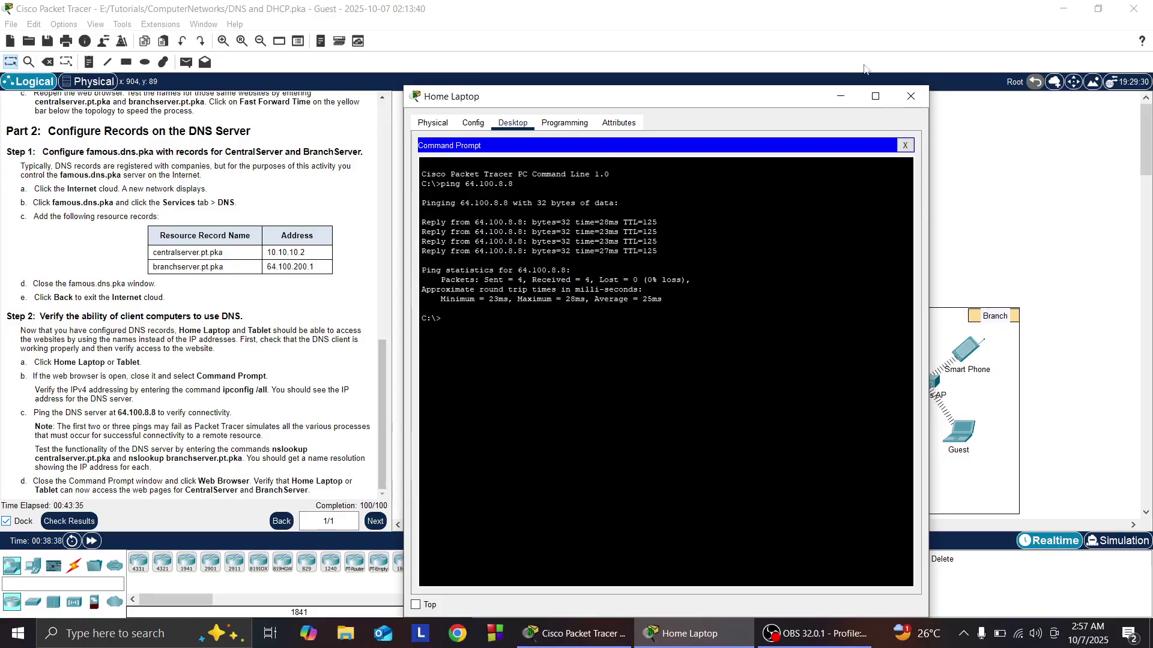
click(904, 146)
- Test access to the CentralServer website by its address 10.10.10.2 in the Home Laptop's web browser, and close the browser
click(848, 172)
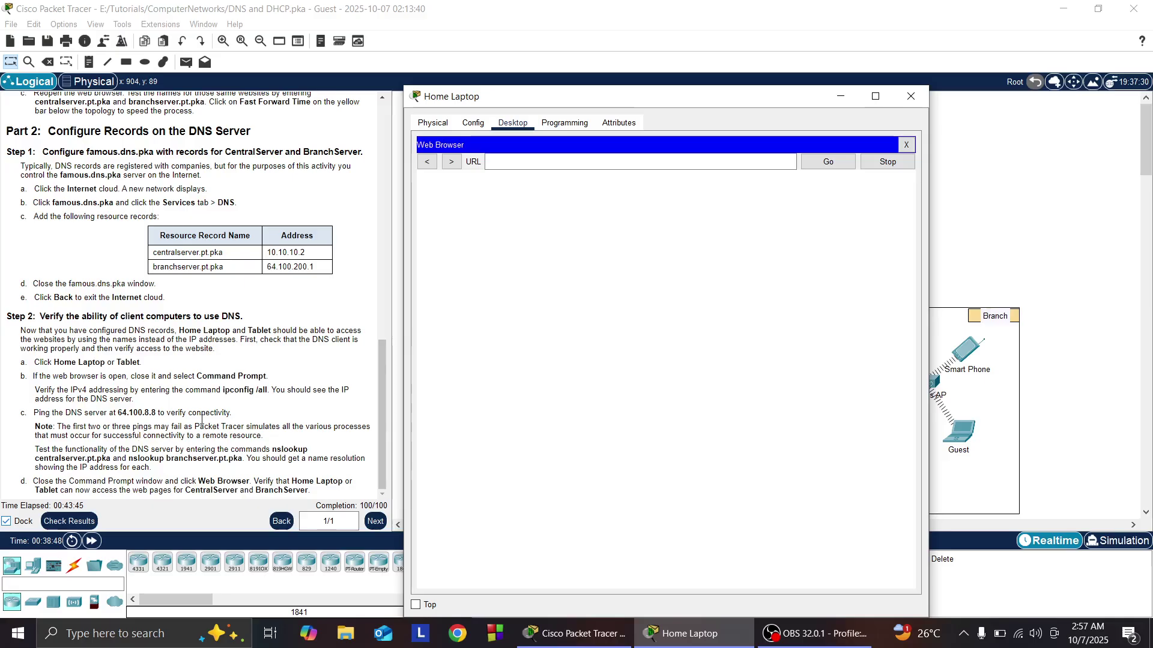
click(525, 164)
drag(539, 98, 725, 134)
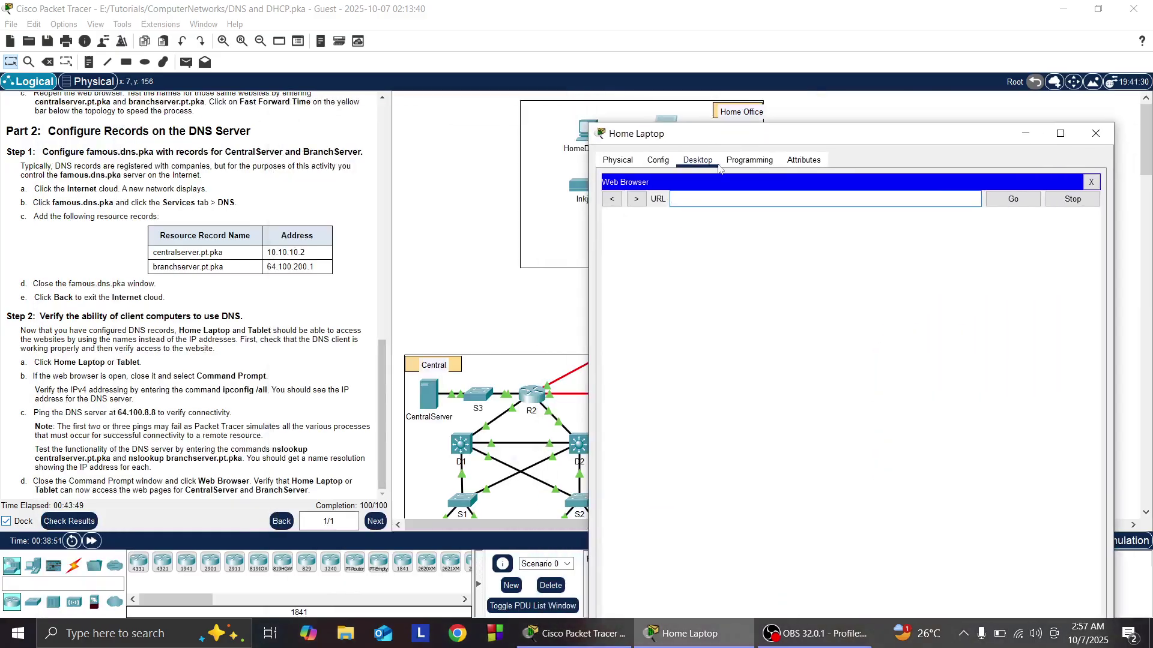
text(10.10.10.2)
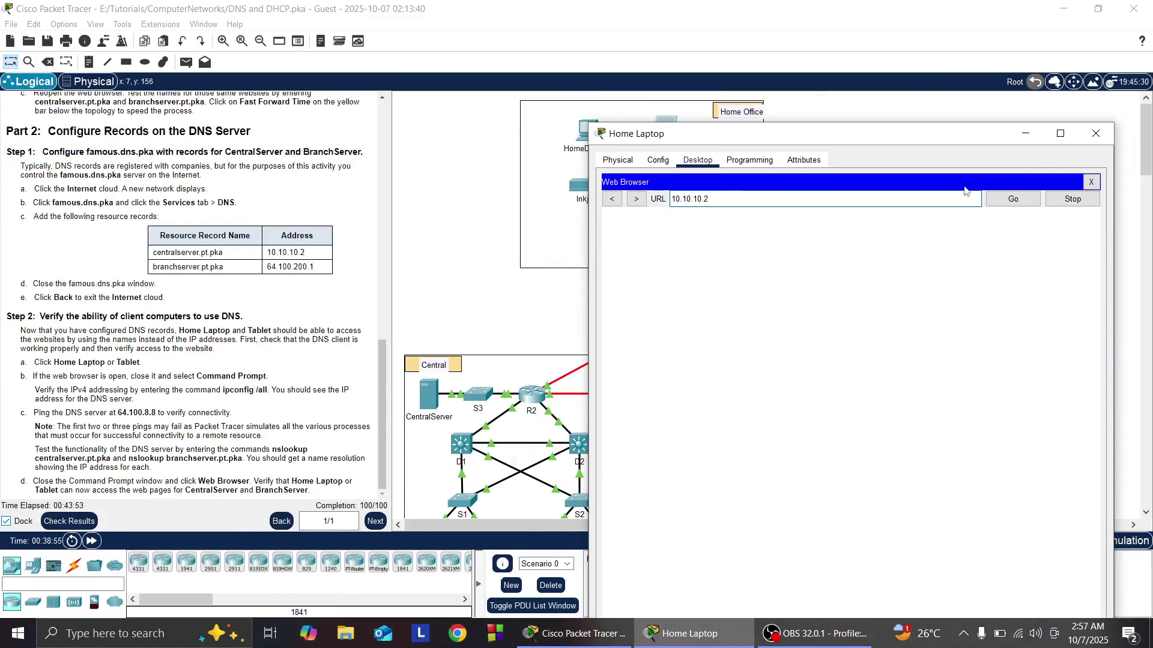
click(1026, 203)
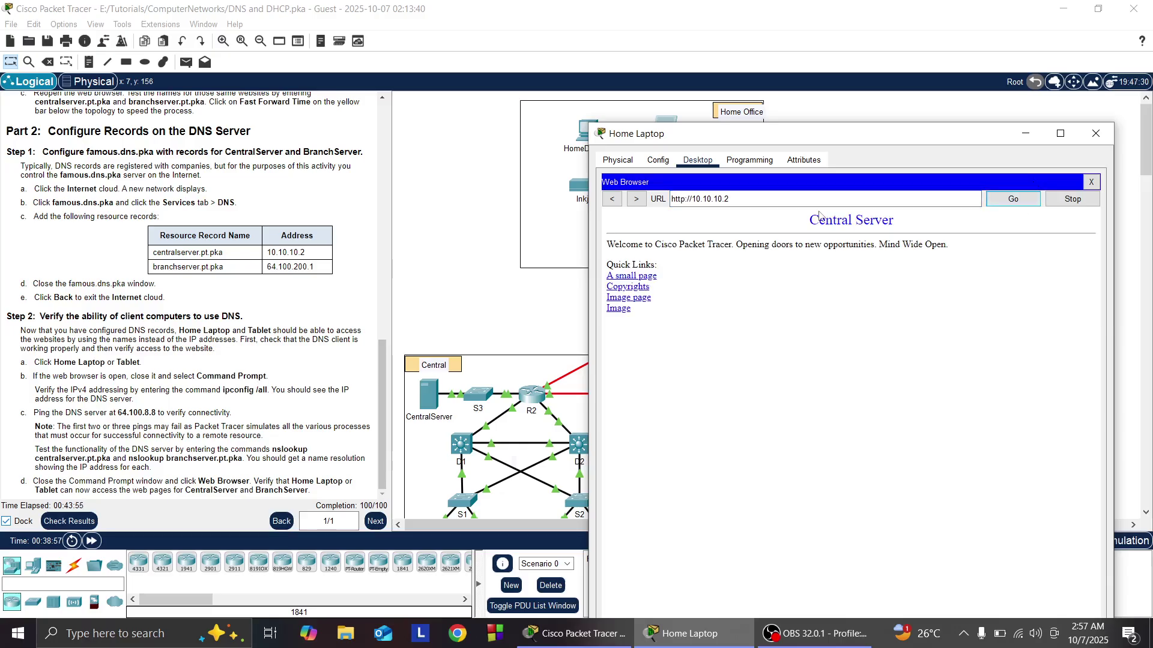
click(1091, 182)
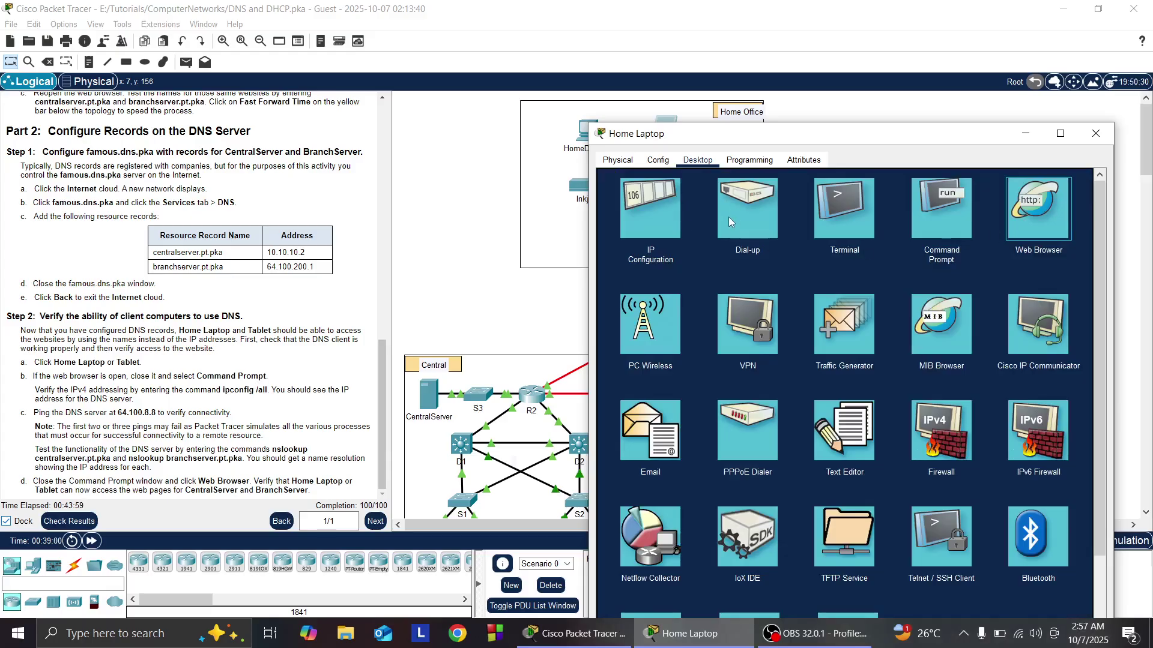
- Load centralserver.pt.pka in the Home Laptop's web browser to test access to the CentralServer website by name
click(1021, 219)
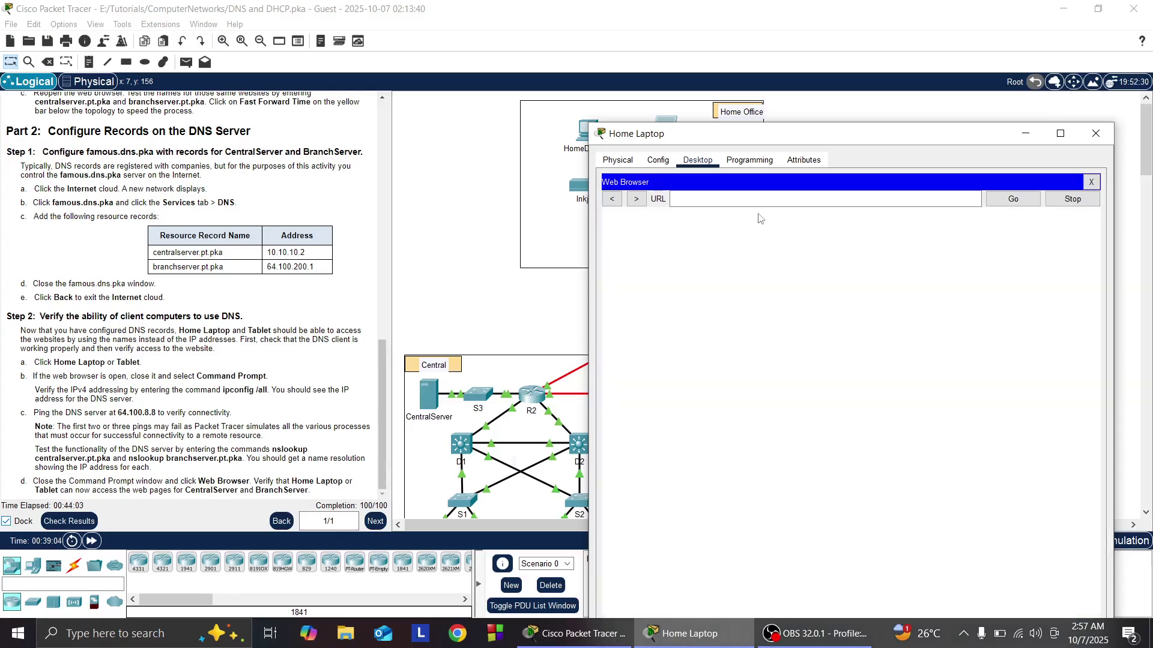
click(745, 204)
text(cen)
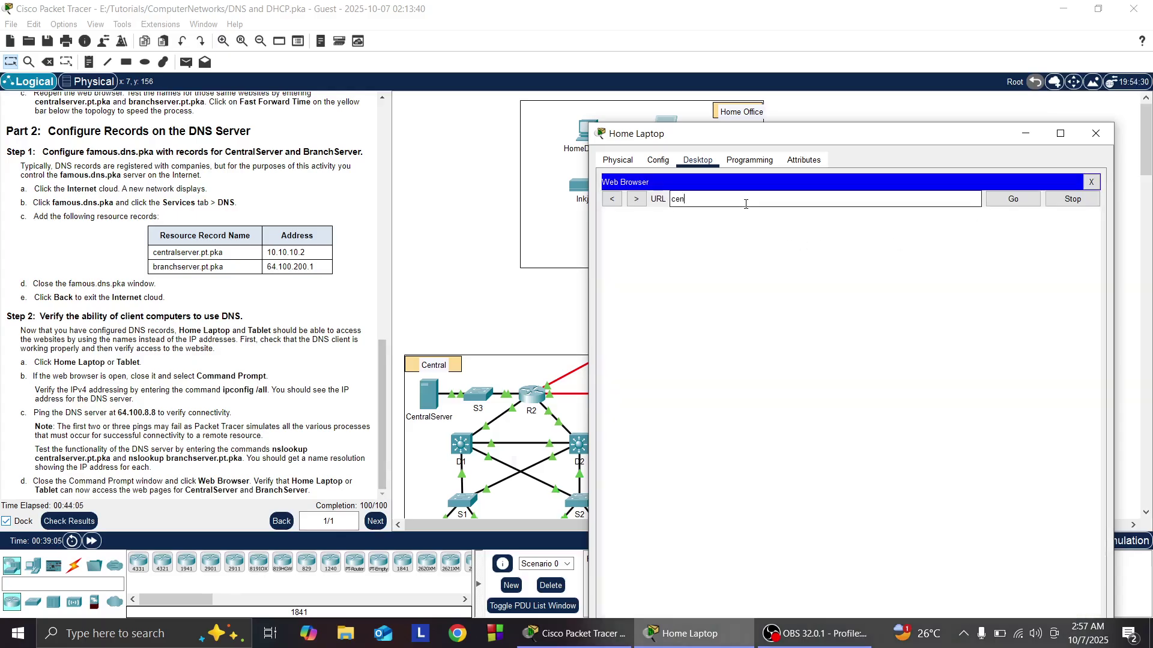
text(tralserver.pt.pka)
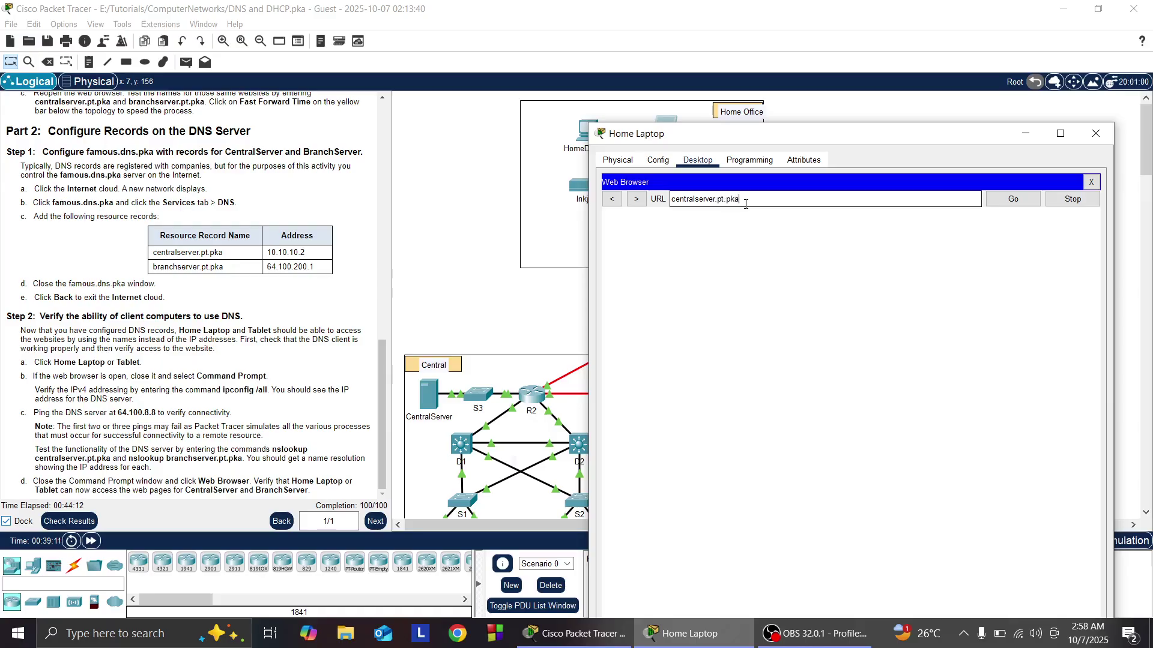
click(1029, 204)
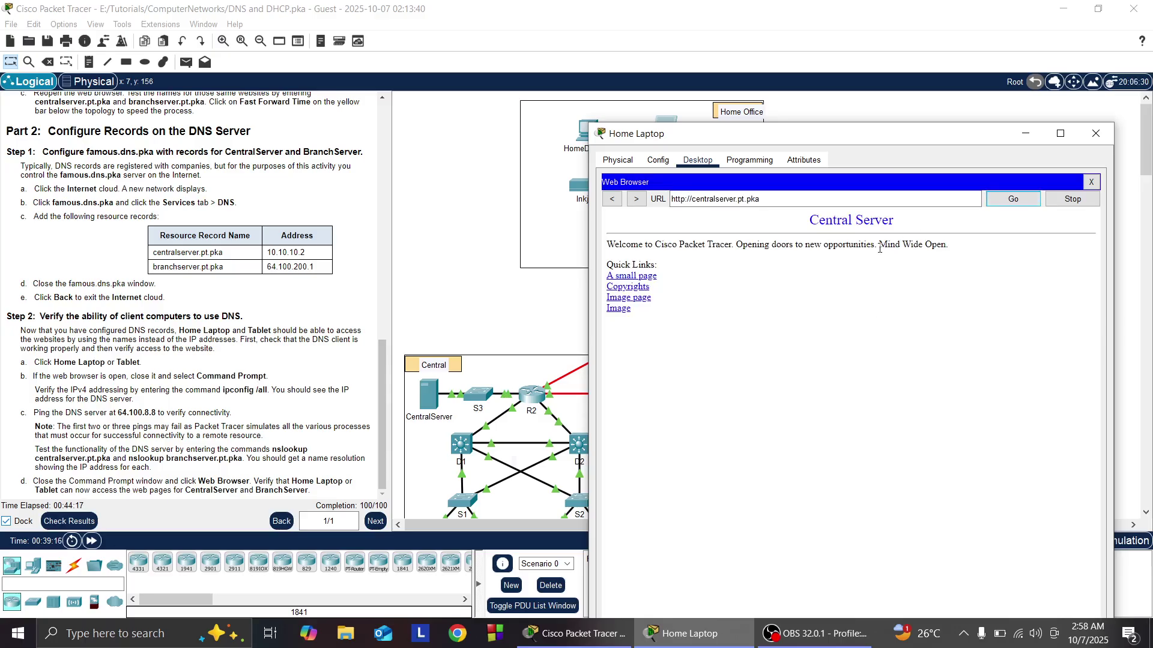
- Load branchserver.pt.pka in the Home Laptop's web browser to test name access to the BranchServer website, and close the browser
click(715, 199)
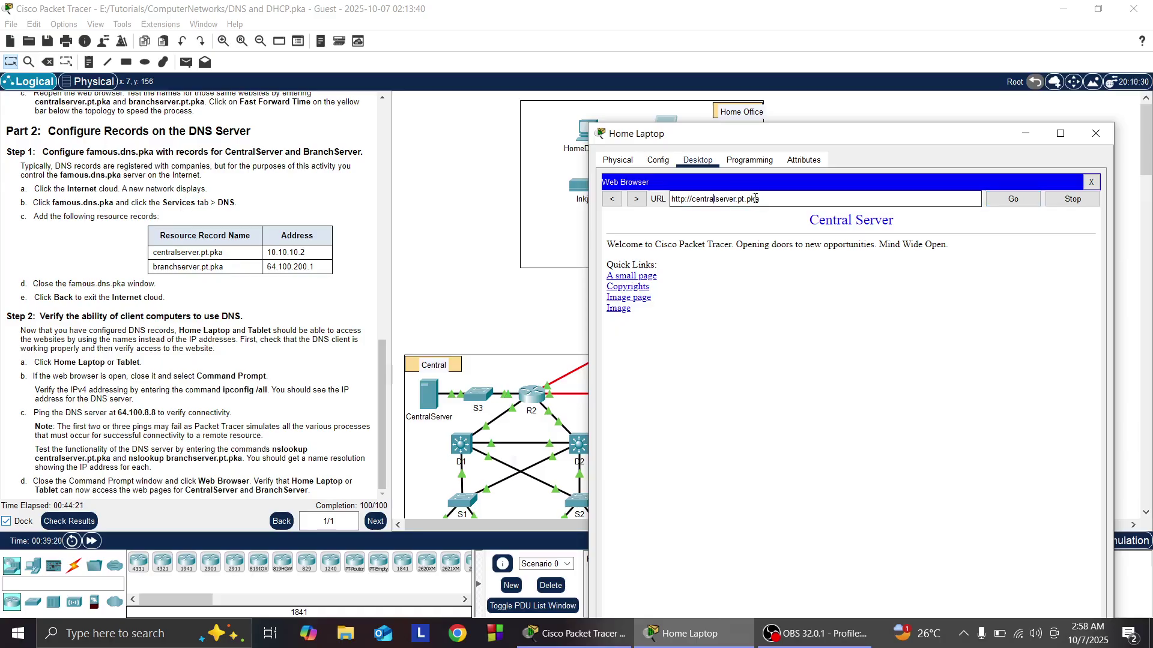
key(BackSpace)
key(BackSpace)
key(BackSpace)
key(BackSpace)
key(BackSpace)
key(BackSpace)
text(branch)
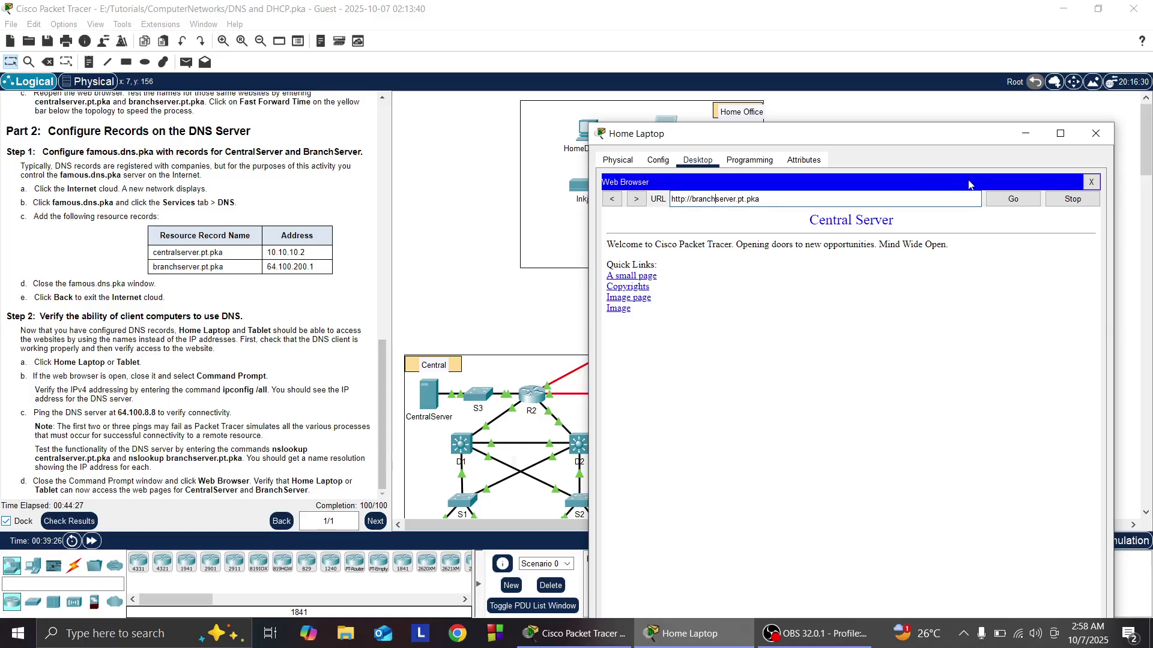
click(1016, 206)
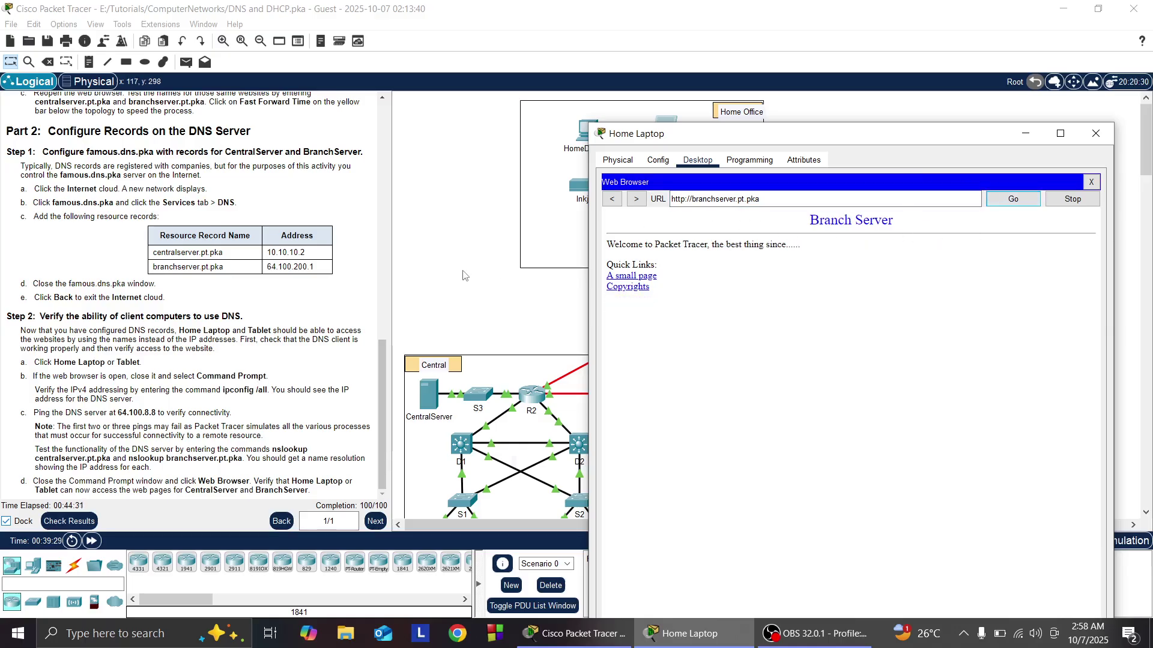
click(684, 198)
click(1091, 183)
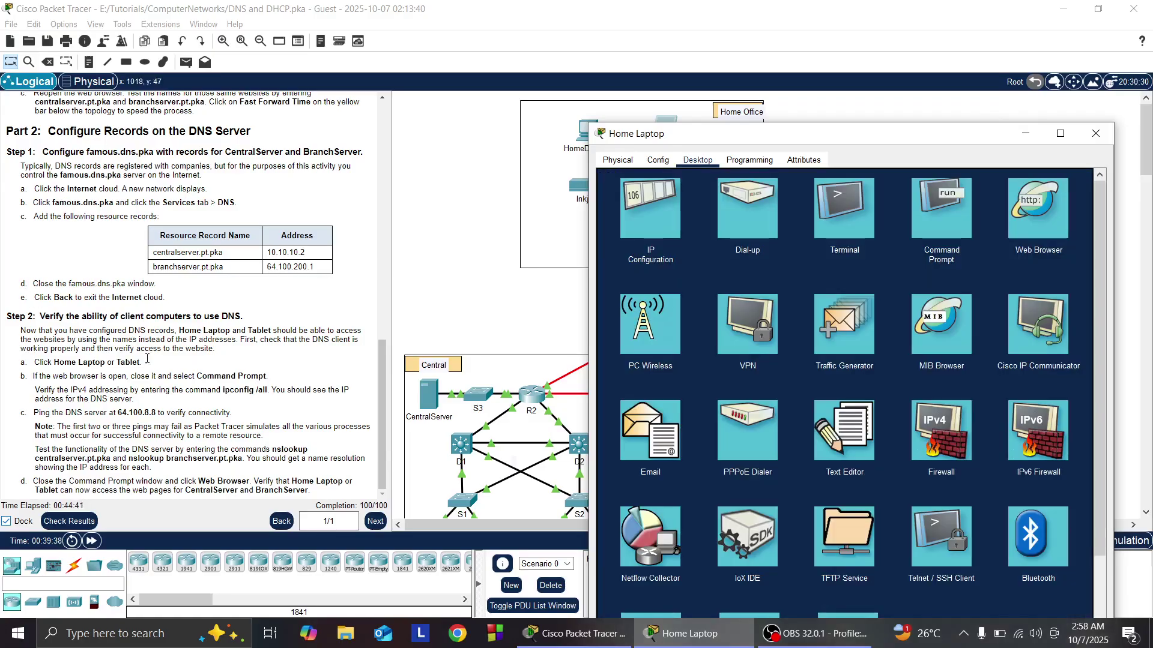
- Check the activity results, review the individual assessment items, and close the results
click(50, 522)
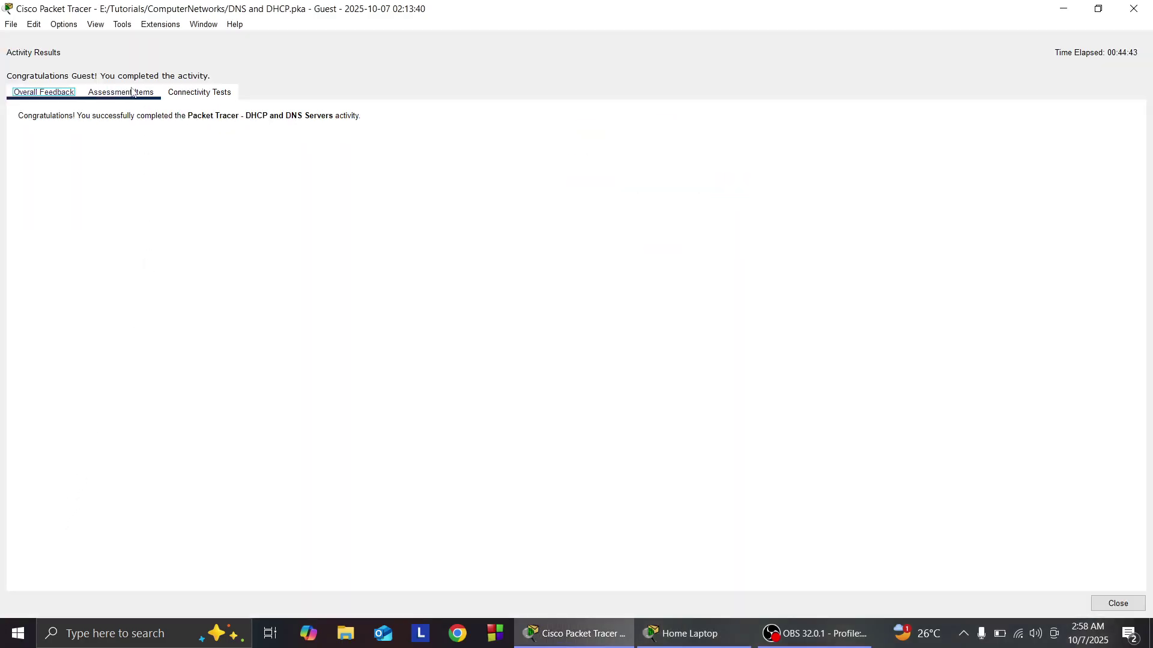
click(133, 93)
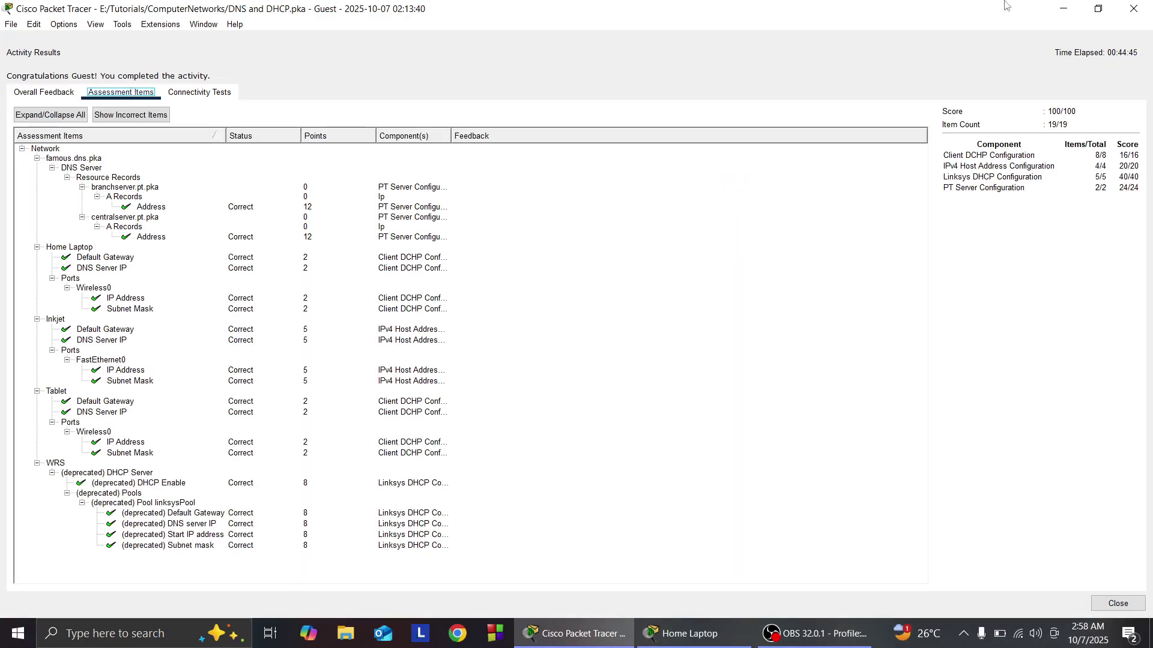
click(1133, 8)
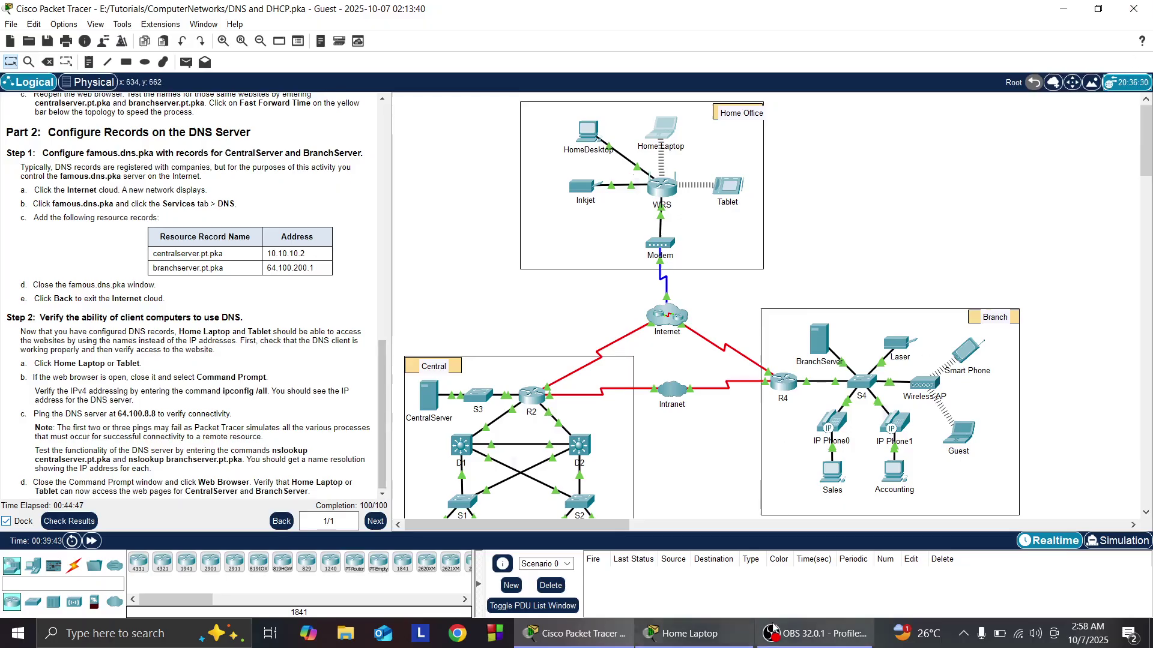